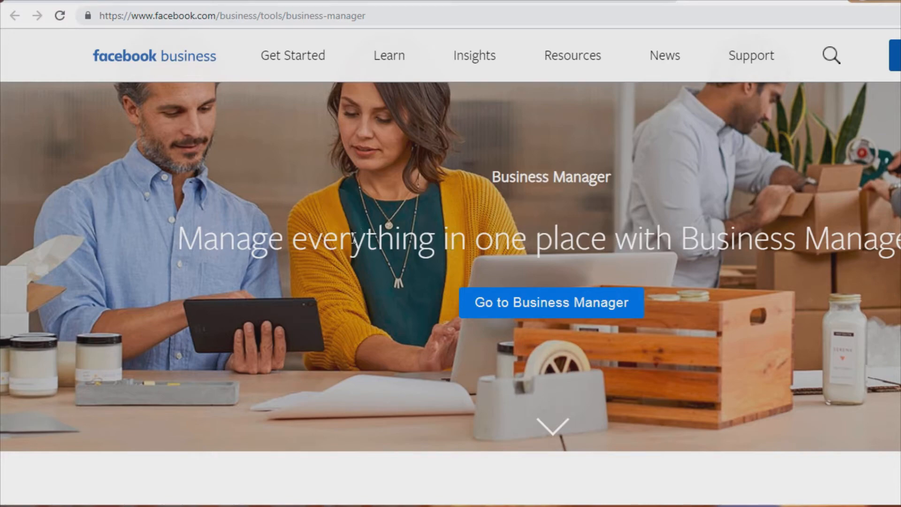
# - Read through the Business Manager overview page describing its features
pyautogui.scroll(-8, 354, 238)
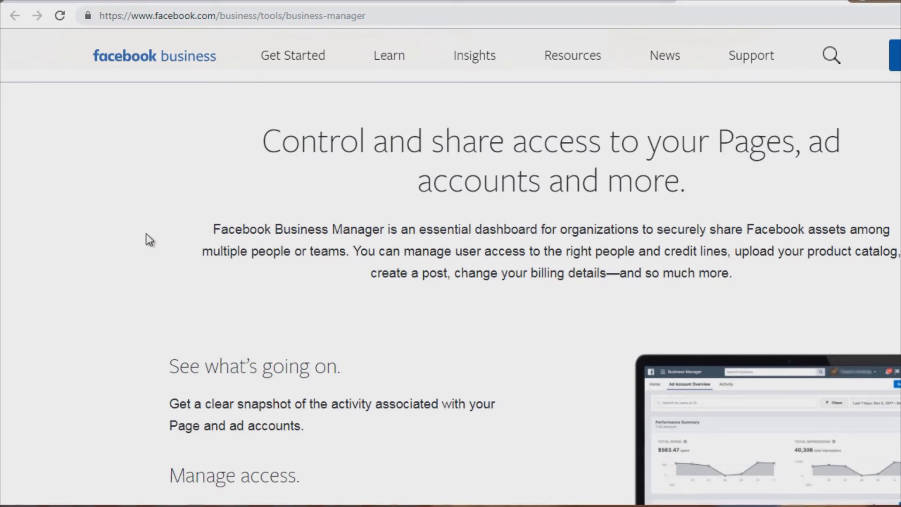
pyautogui.scroll(-5, 145, 237)
pyautogui.scroll(-1, 146, 235)
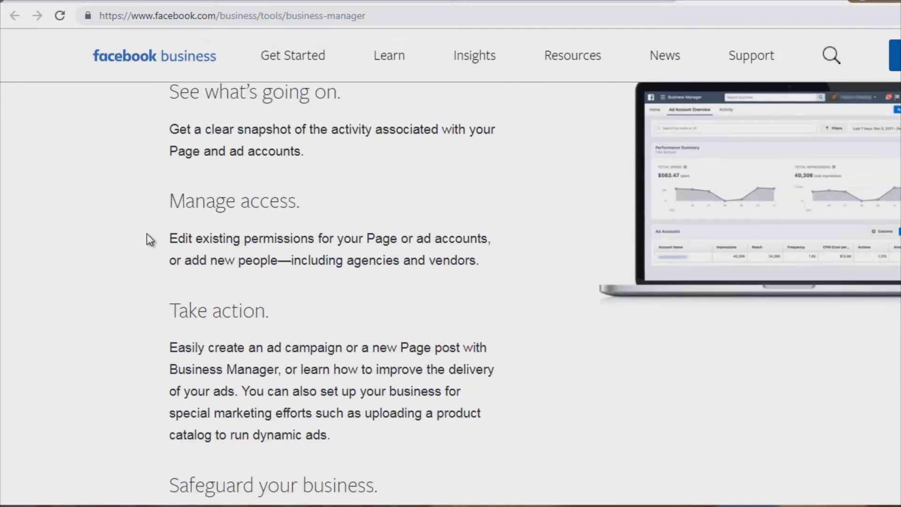
pyautogui.scroll(1, 147, 234)
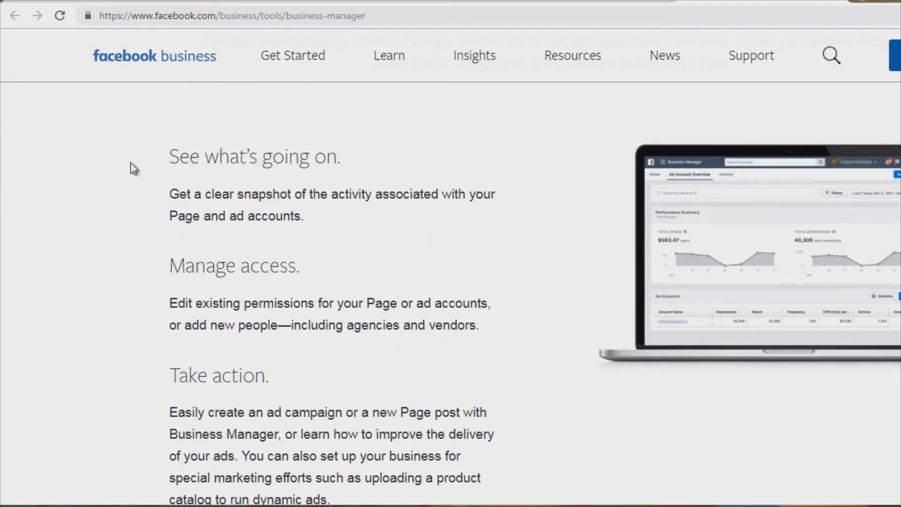
pyautogui.scroll(-1, 148, 168)
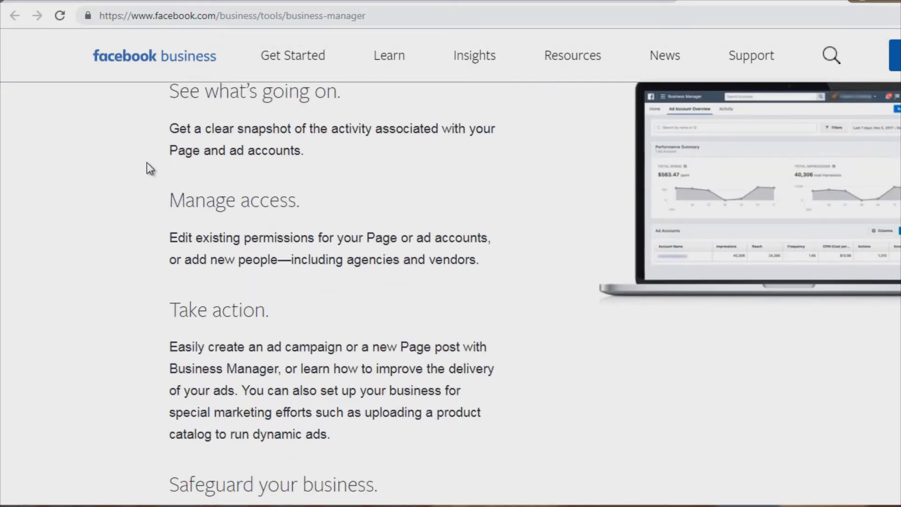
pyautogui.moveTo(233, 233); pyautogui.dragTo(360, 232)
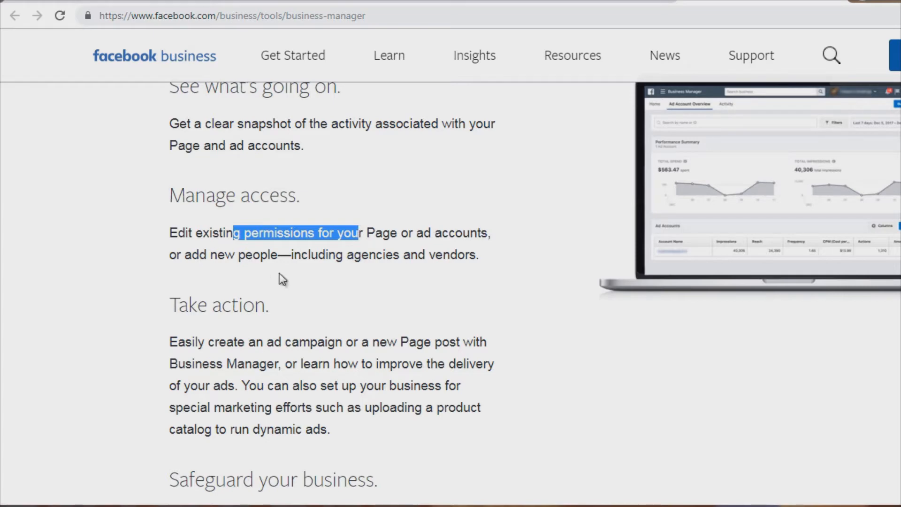
pyautogui.scroll(-3, 174, 266)
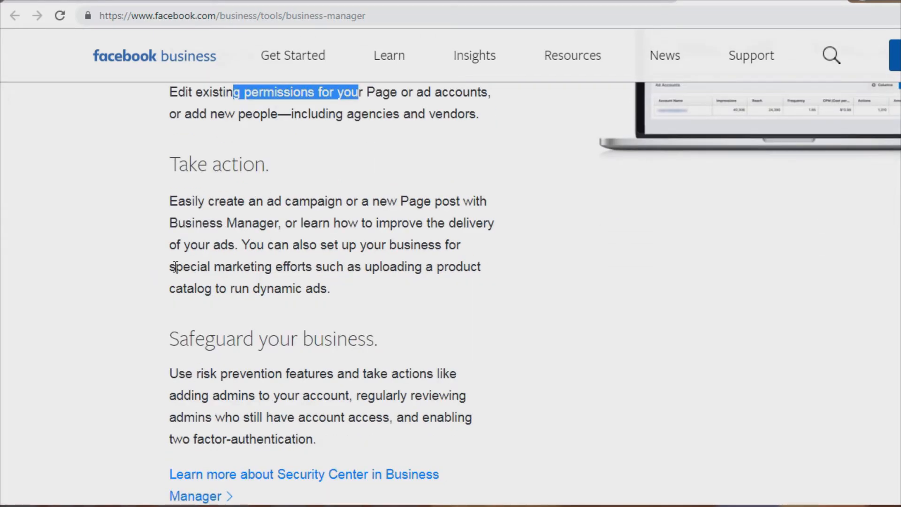
pyautogui.scroll(-2, 174, 266)
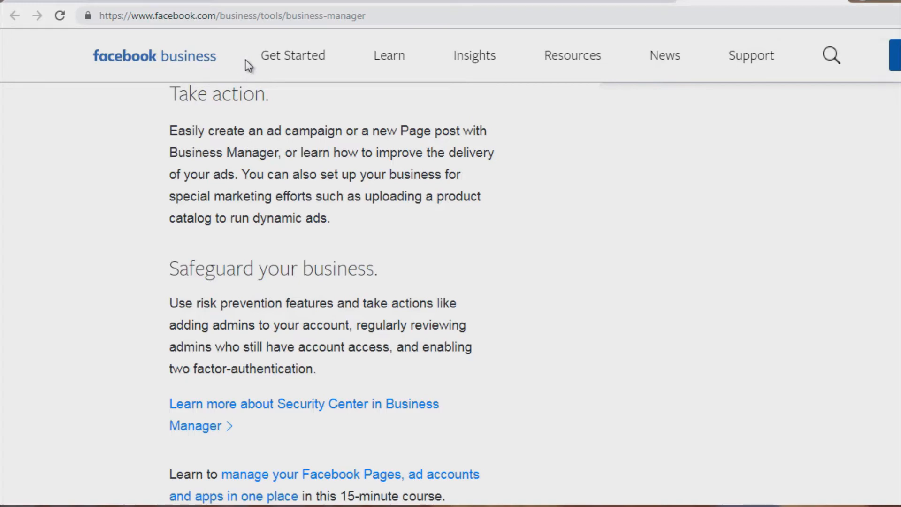
# - Open Business Manager and review the Create Your Business Manager Account form
pyautogui.click(582, 1)
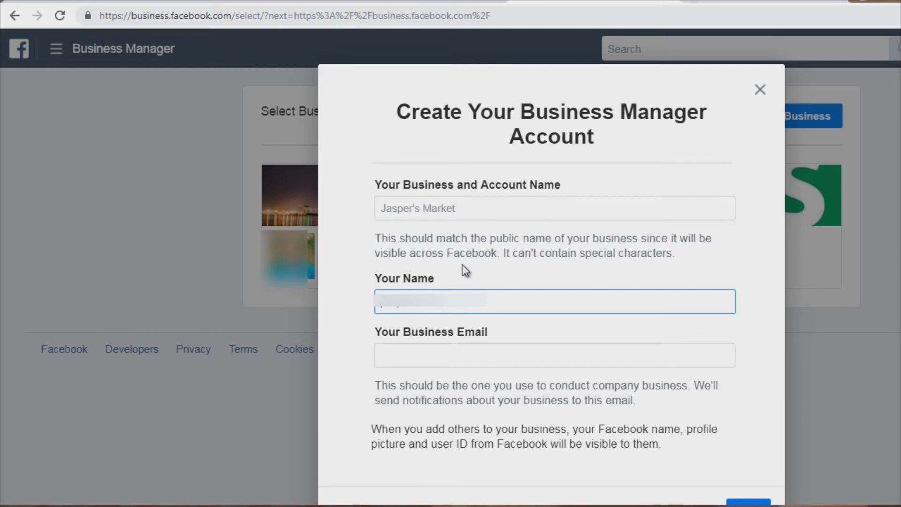
pyautogui.scroll(-1, 367, 367)
pyautogui.scroll(-1, 366, 367)
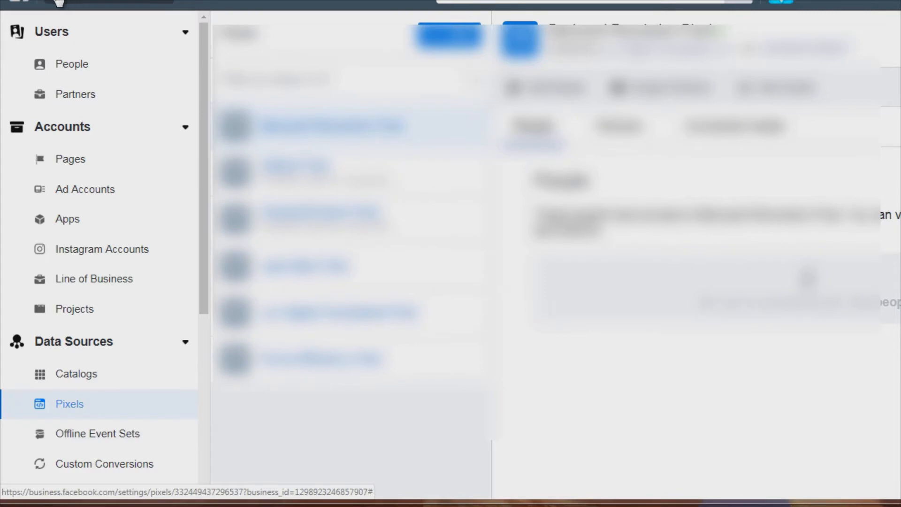
# - Go to Pixels in Events Manager and start adding a new Facebook Pixel data source
pyautogui.click(58, 2)
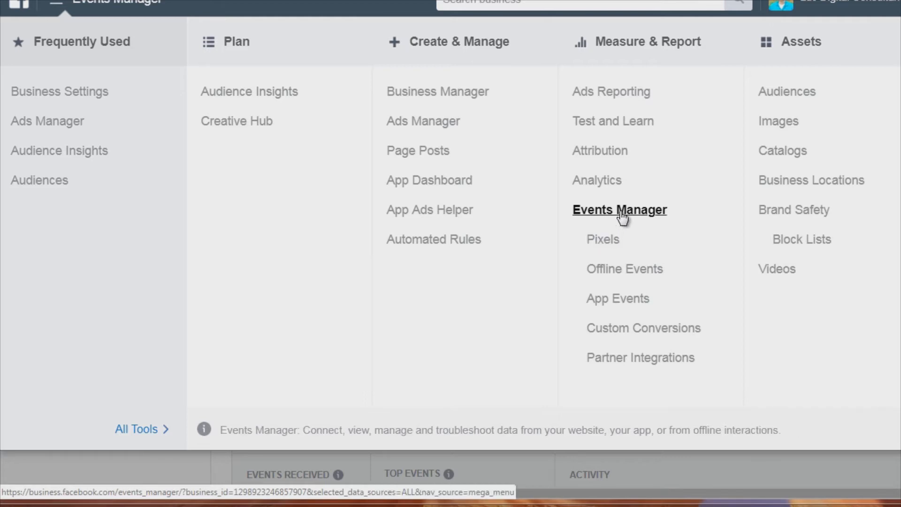
pyautogui.click(596, 242)
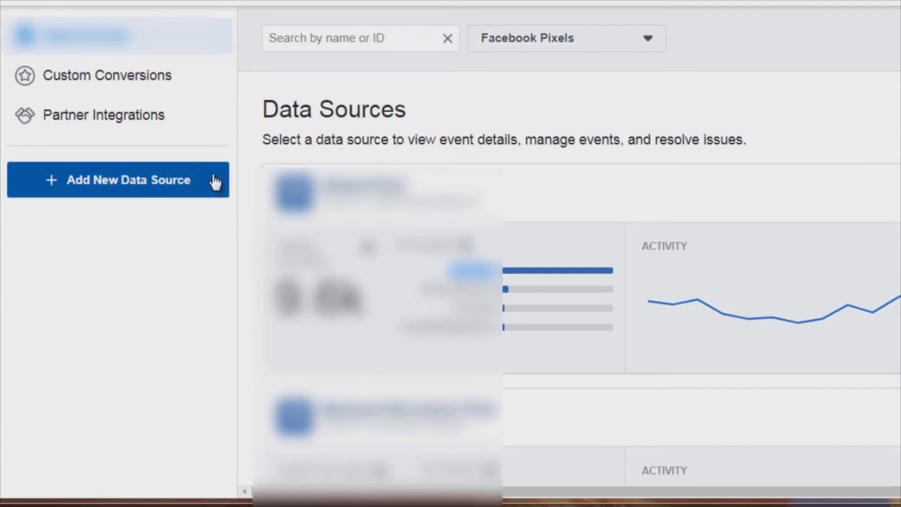
pyautogui.click(123, 196)
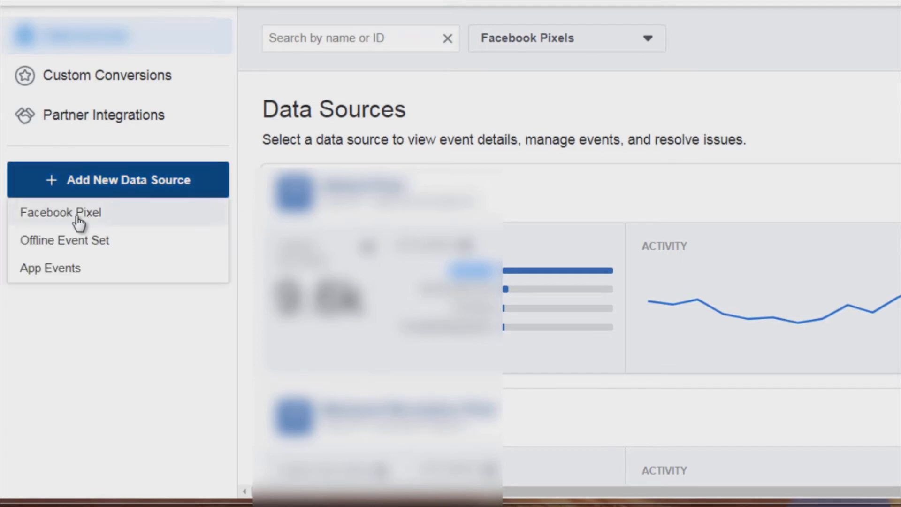
pyautogui.click(100, 216)
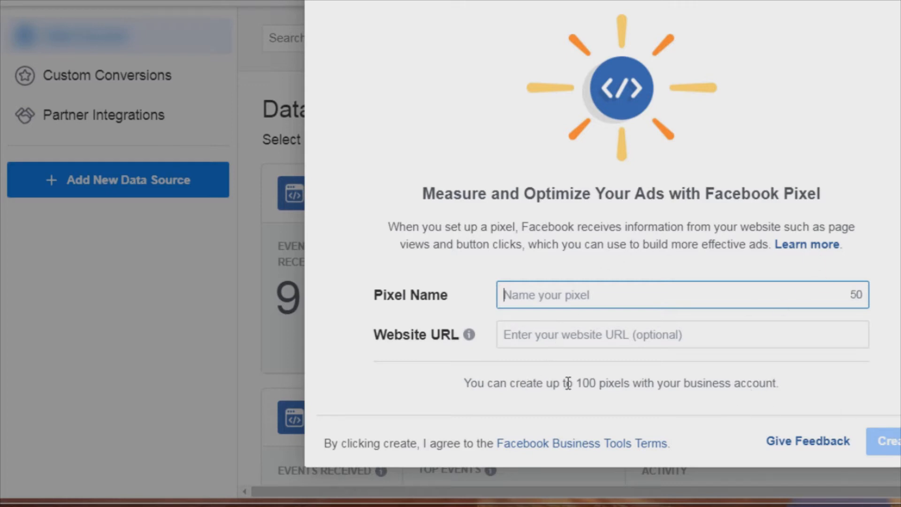
# - Create the Facebook pixel and choose to install its code manually
pyautogui.moveTo(578, 383); pyautogui.dragTo(781, 383)
pyautogui.click(751, 381)
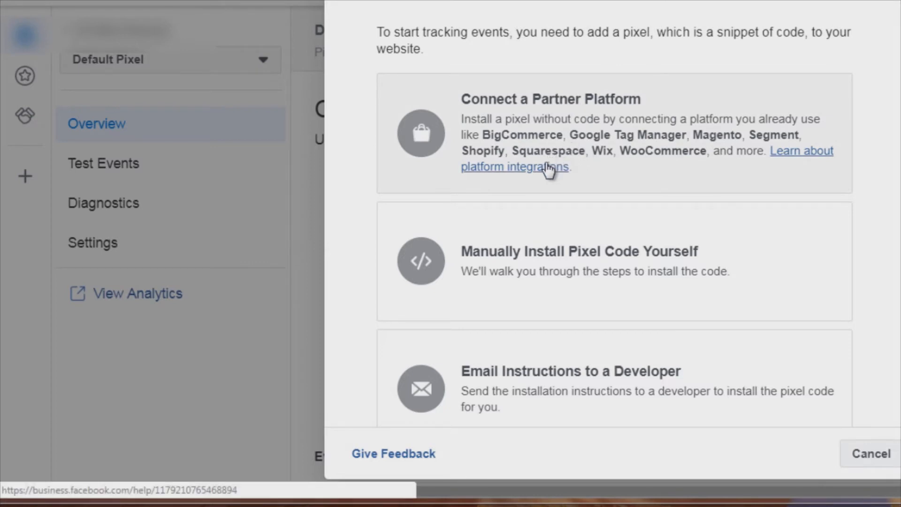
pyautogui.scroll(-2, 365, 242)
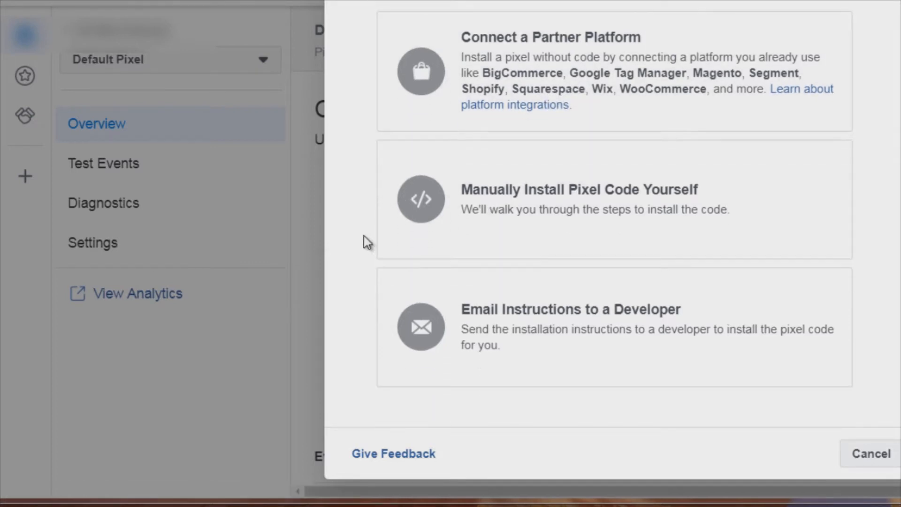
pyautogui.scroll(1, 354, 200)
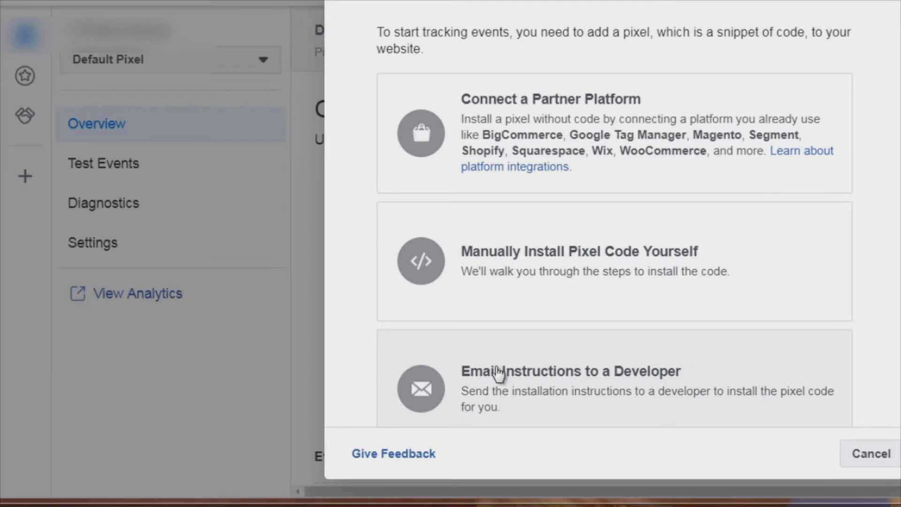
pyautogui.click(537, 279)
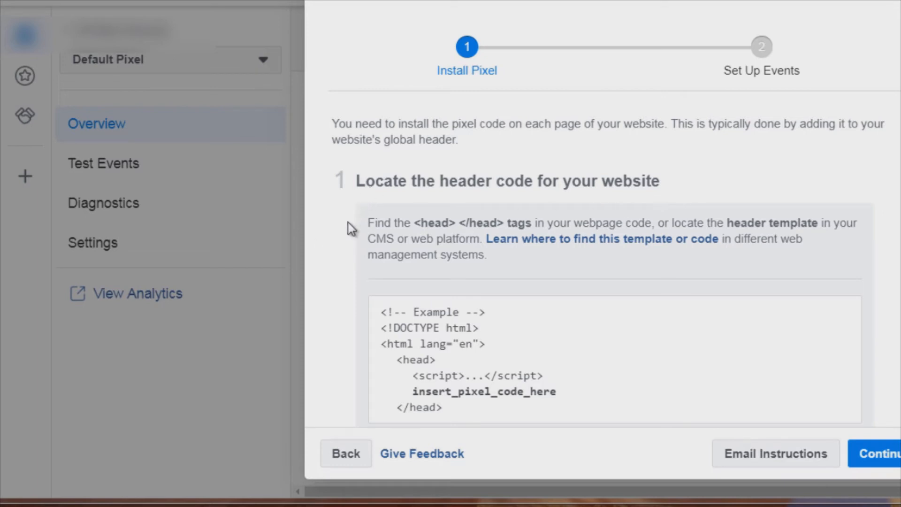
# - Copy the entire pixel code for pasting into the website header
pyautogui.scroll(-2, 341, 226)
pyautogui.scroll(-2, 341, 226)
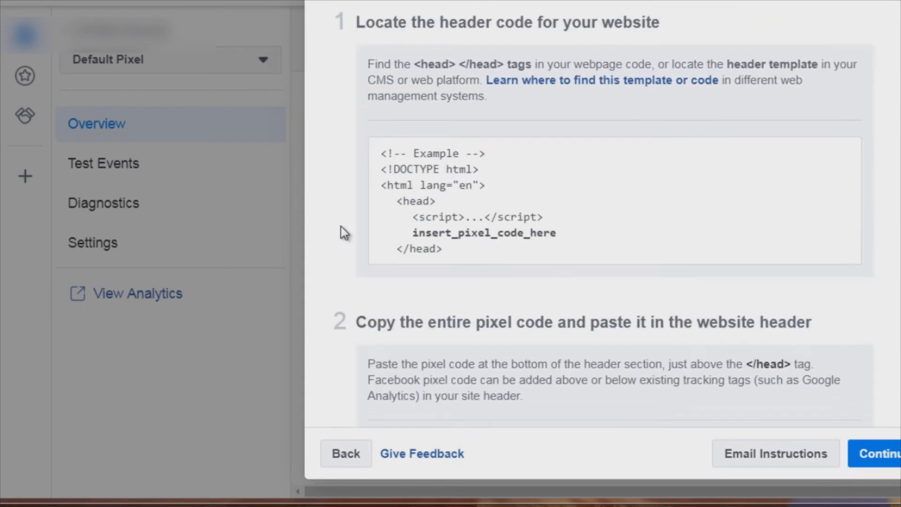
pyautogui.scroll(-2, 340, 226)
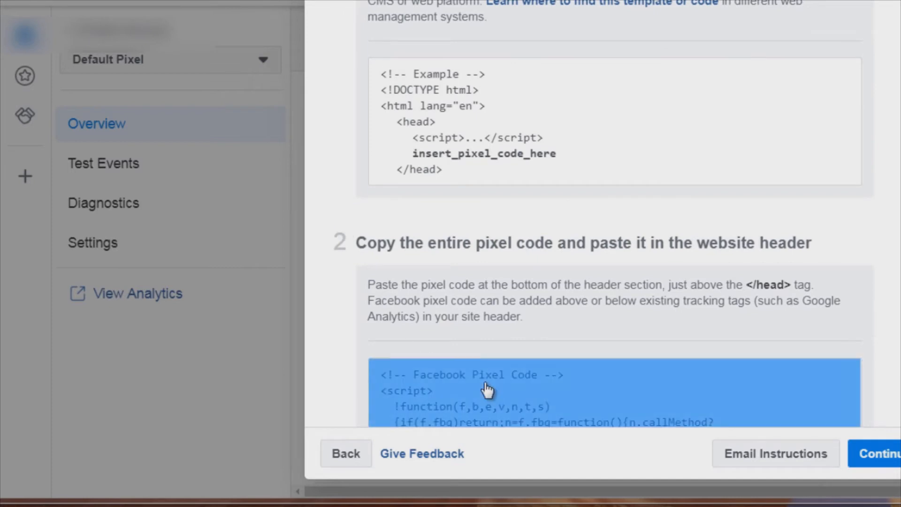
pyautogui.click(570, 381)
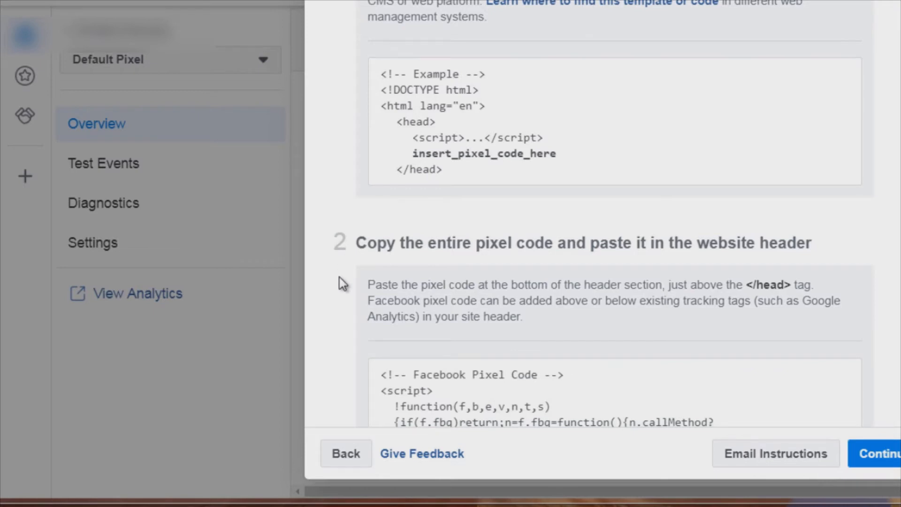
pyautogui.scroll(2, 341, 192)
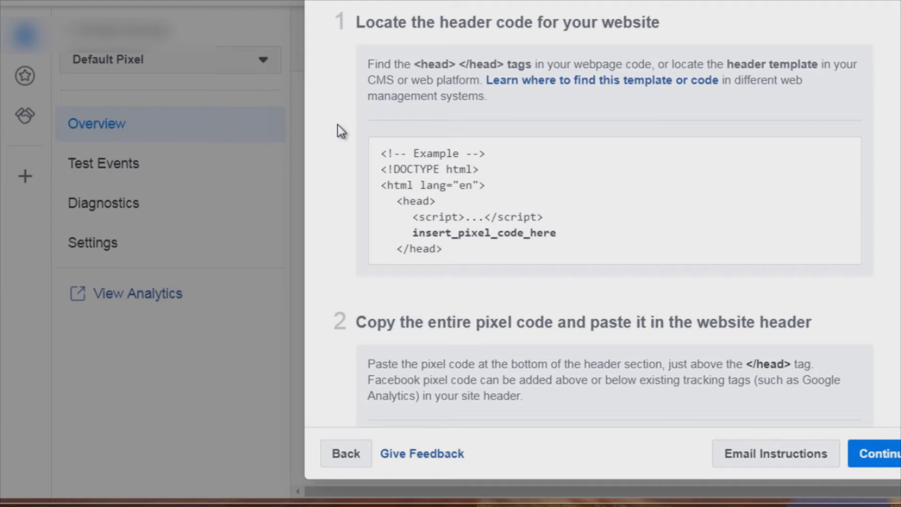
pyautogui.scroll(-10, 338, 127)
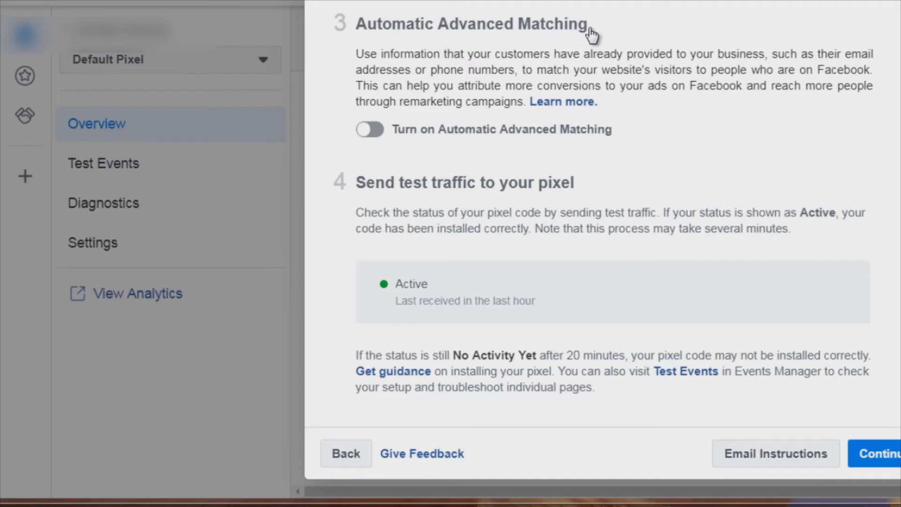
# - Turn on Automatic Advanced Matching and continue to event setup
pyautogui.click(374, 136)
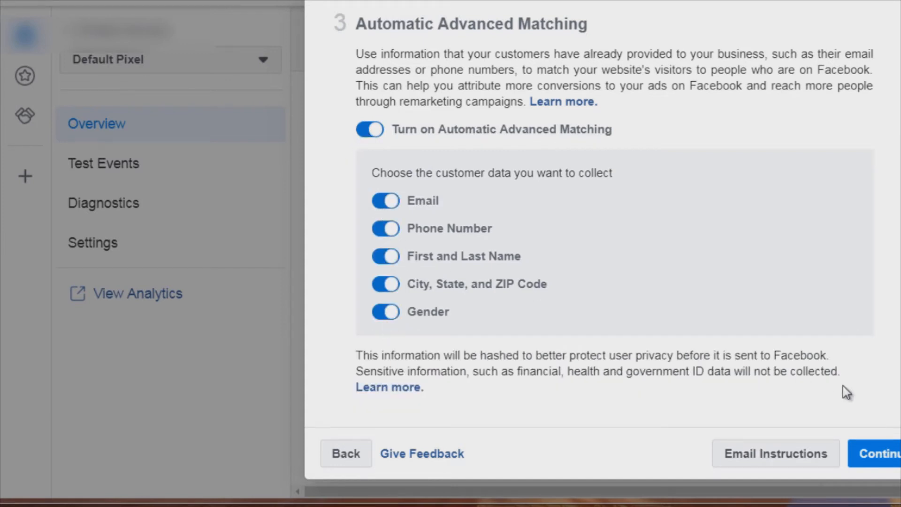
pyautogui.click(888, 459)
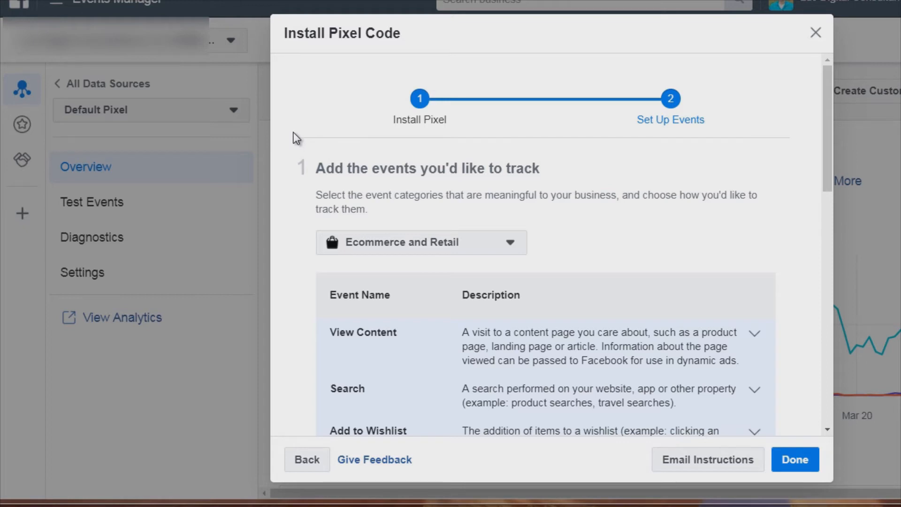
# - Select Ecommerce and Retail as the event category to track
pyautogui.scroll(-3, 293, 135)
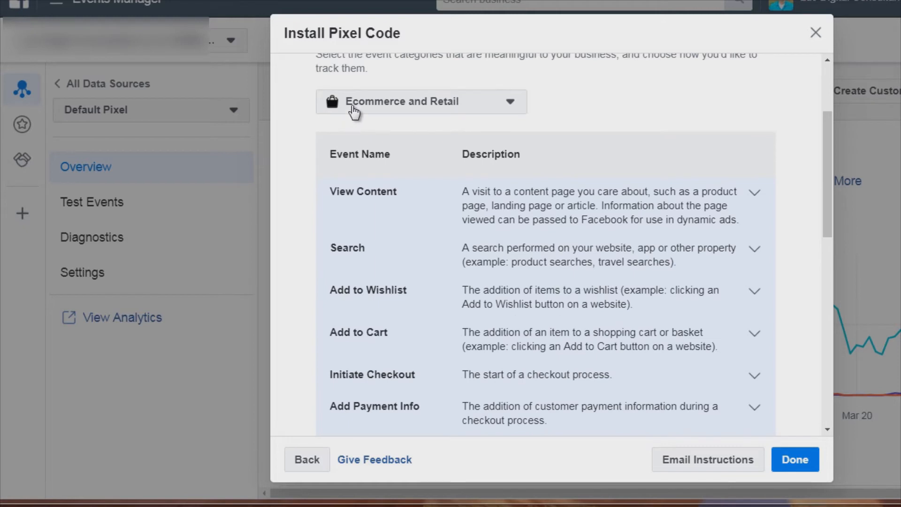
pyautogui.click(355, 111)
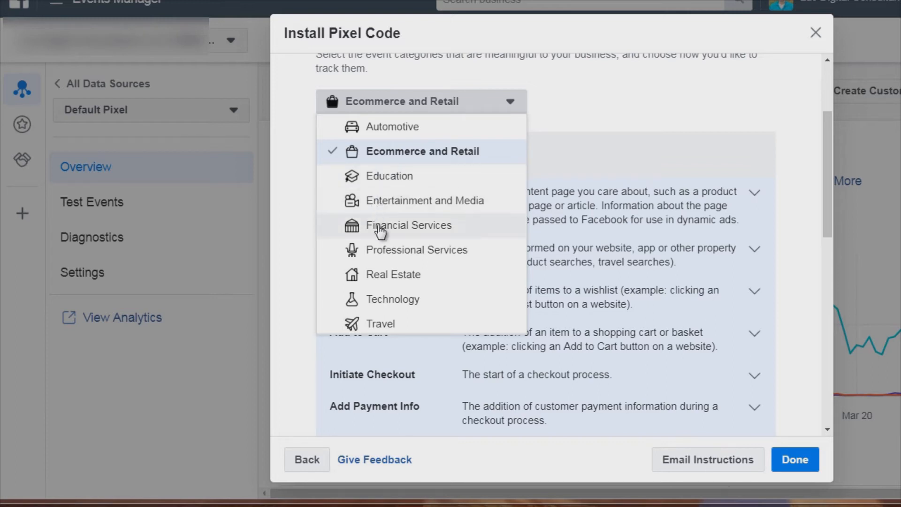
pyautogui.scroll(-1, 379, 247)
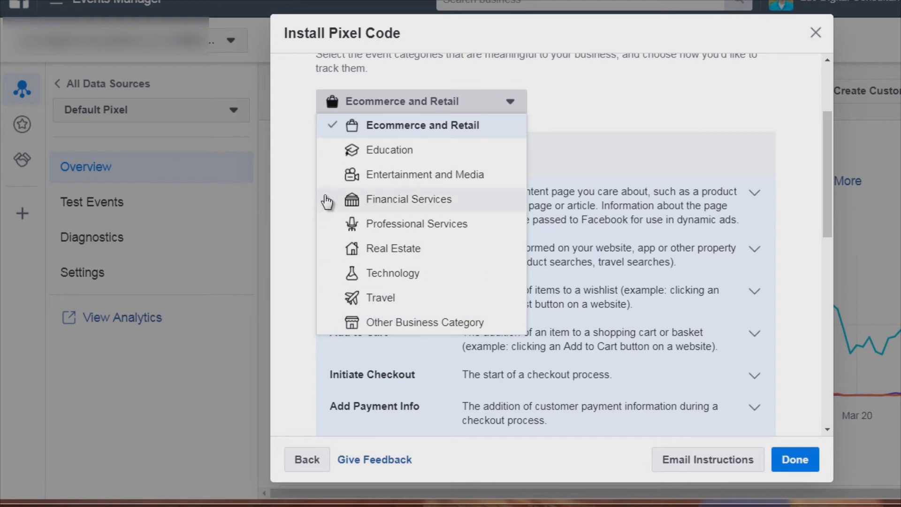
pyautogui.scroll(1, 328, 202)
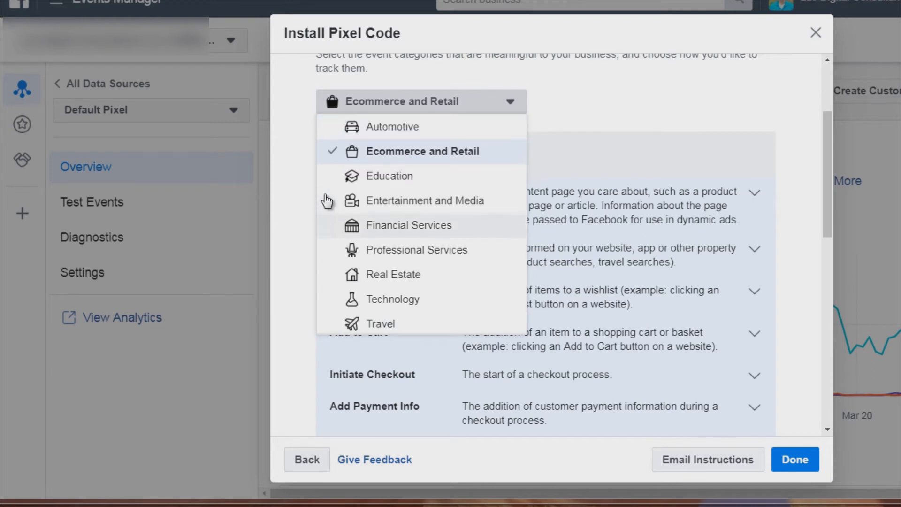
pyautogui.click(371, 158)
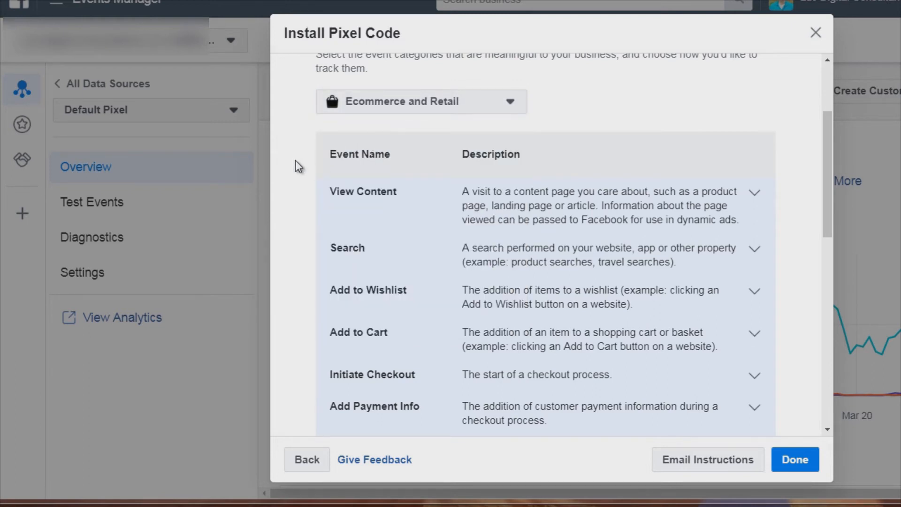
# - Review the list of ecommerce events and their descriptions
pyautogui.scroll(-2, 295, 160)
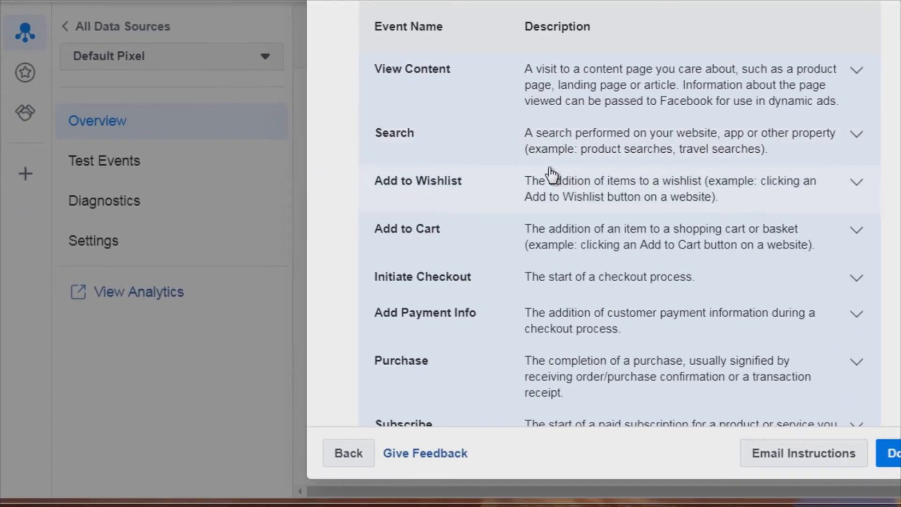
pyautogui.scroll(-2, 635, 193)
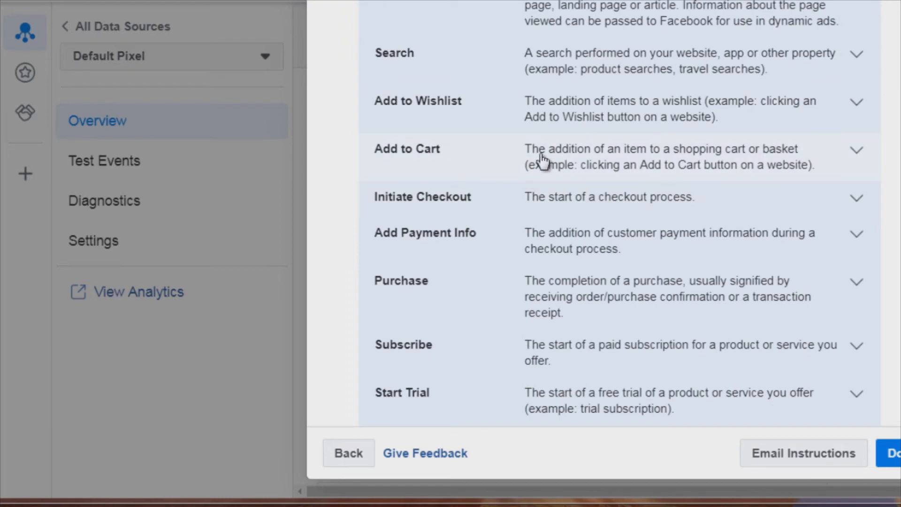
pyautogui.scroll(-2, 556, 160)
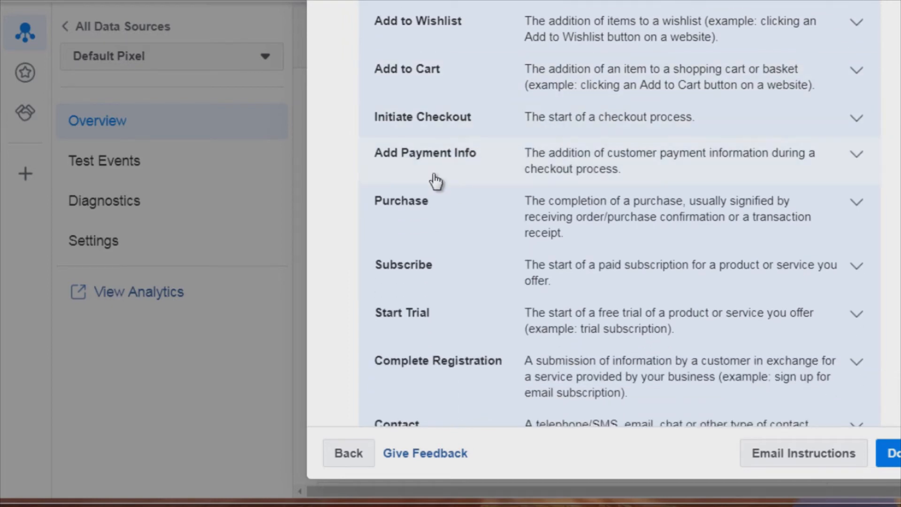
pyautogui.scroll(-2, 544, 176)
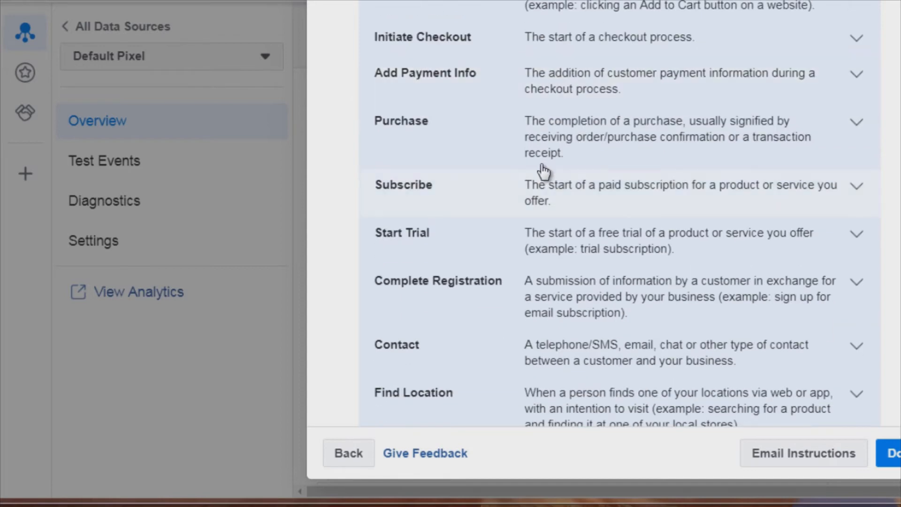
pyautogui.scroll(-1, 480, 191)
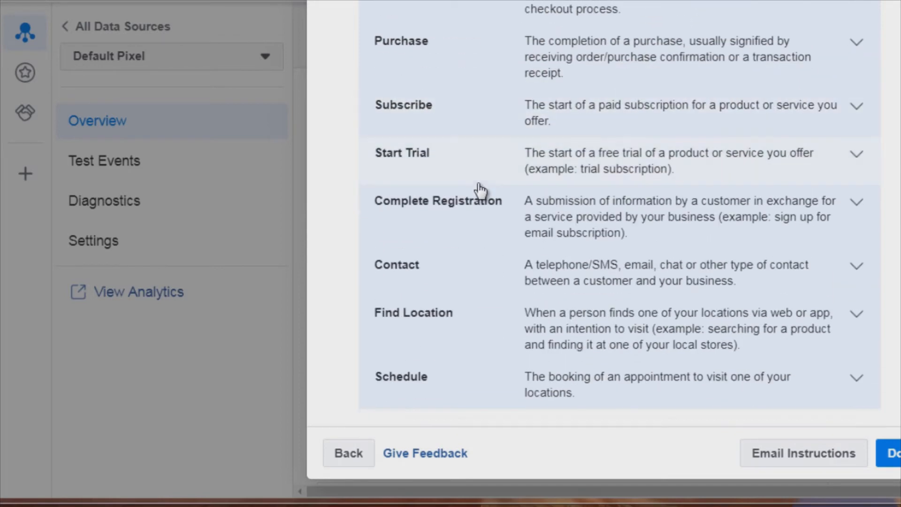
pyautogui.scroll(-5, 483, 216)
pyautogui.scroll(10, 481, 215)
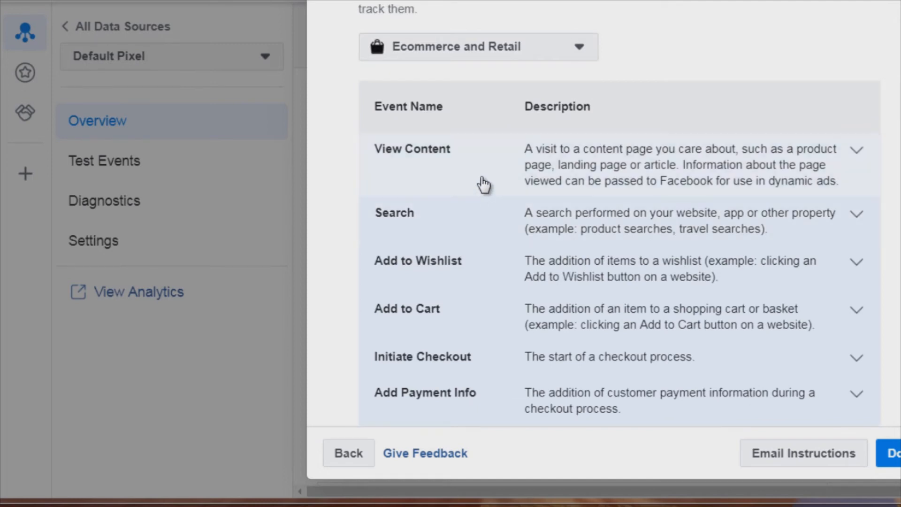
# - Expand the View Content event and examine its event parameters and the event code snippet with its placement instructions
pyautogui.click(555, 155)
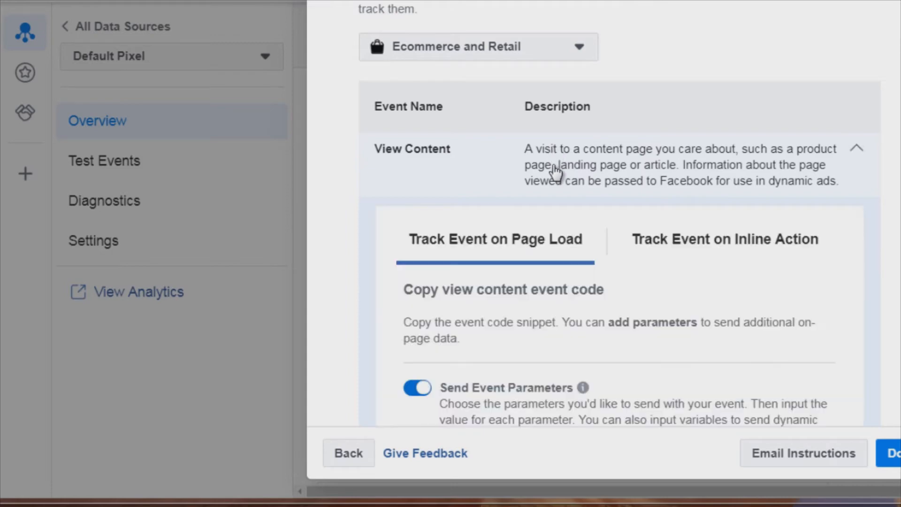
pyautogui.scroll(-10, 345, 165)
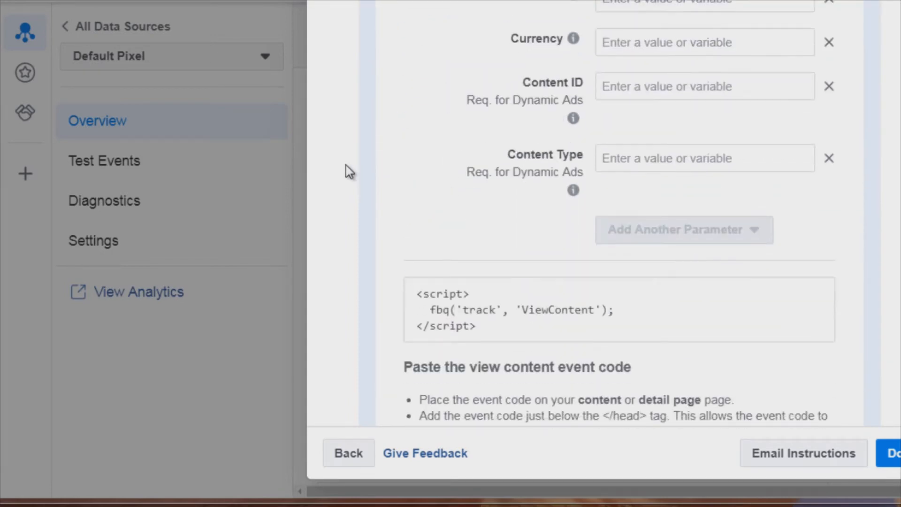
pyautogui.scroll(2, 539, 66)
pyautogui.scroll(2, 518, 223)
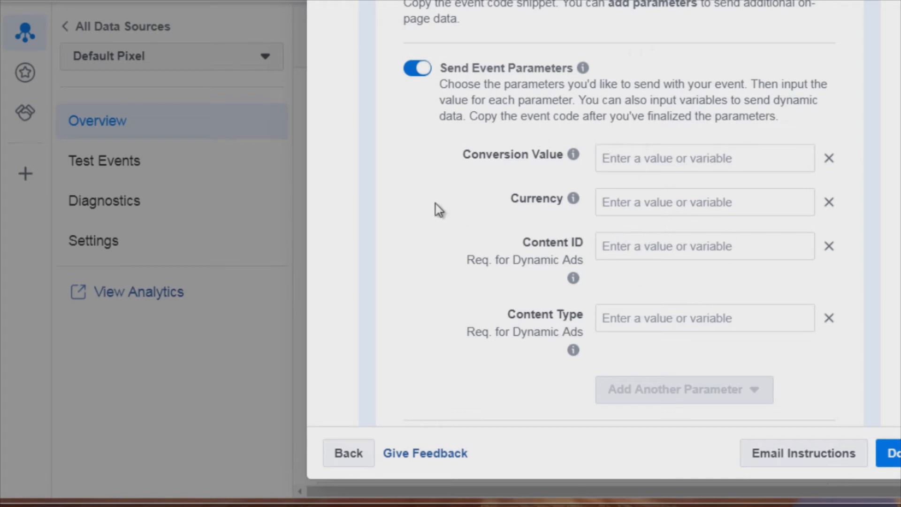
pyautogui.moveTo(583, 68)
pyautogui.scroll(-5, 356, 163)
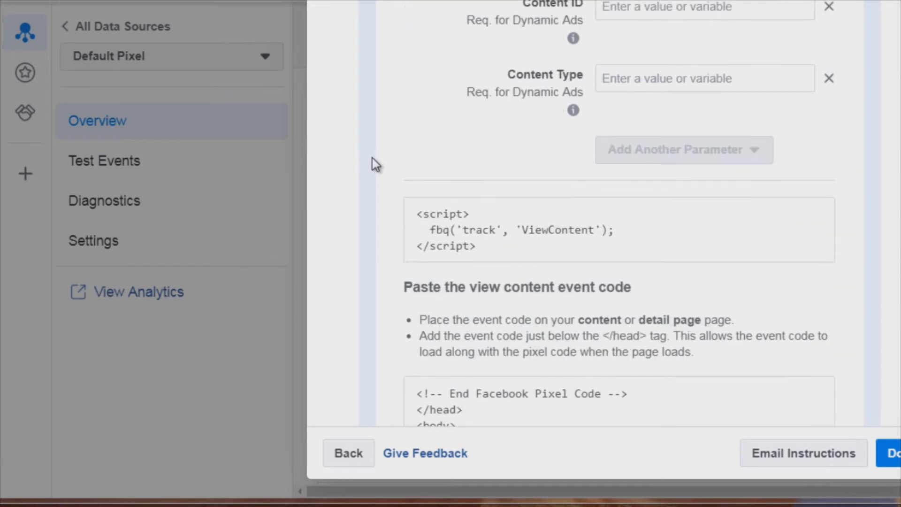
pyautogui.scroll(-2, 374, 163)
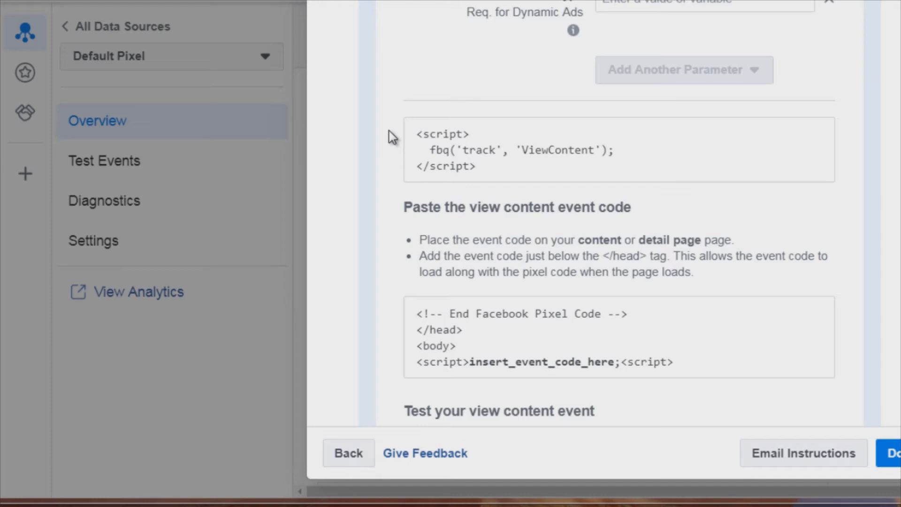
pyautogui.scroll(-10, 392, 137)
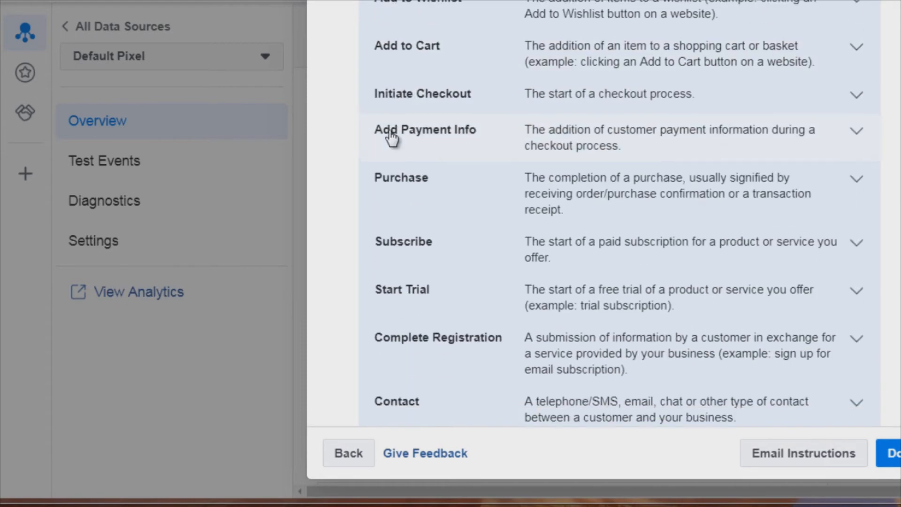
# - Expand the Add to Cart event and review its parameters, code snippet and the remaining events in the list
pyautogui.scroll(2, 391, 137)
pyautogui.click(425, 134)
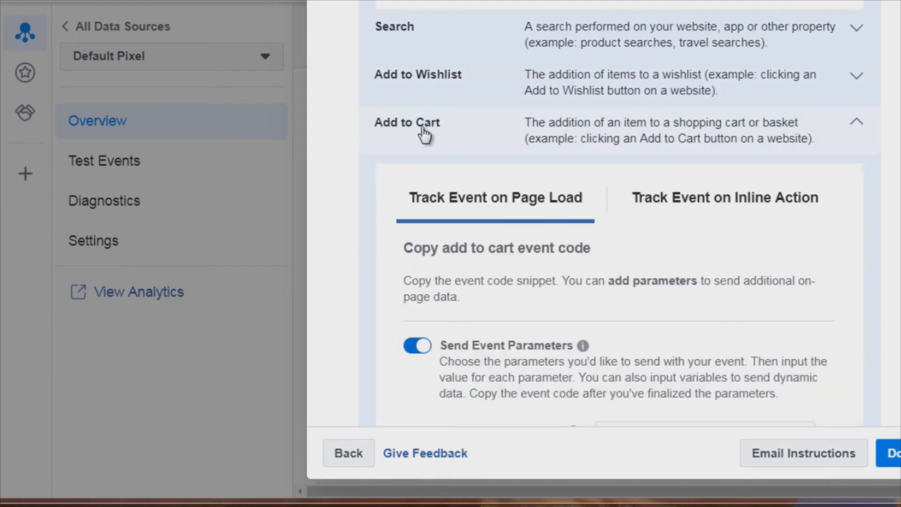
pyautogui.scroll(-5, 347, 181)
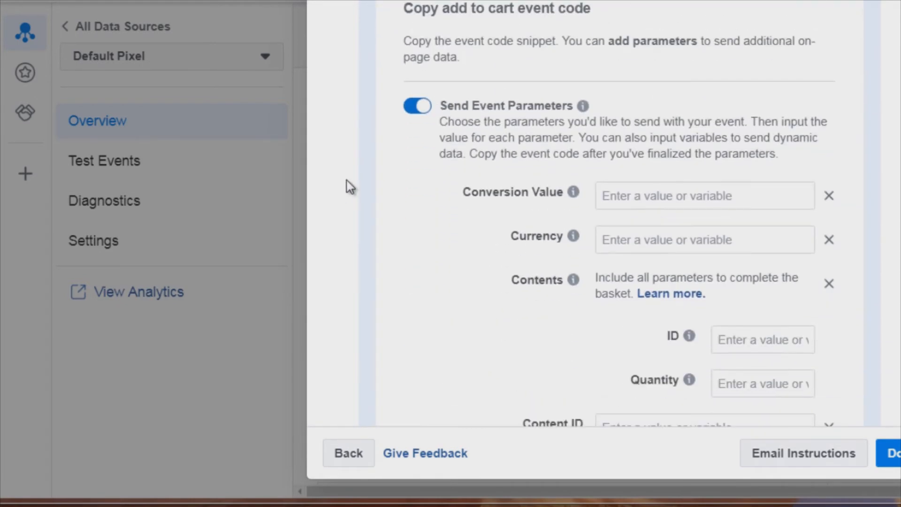
pyautogui.scroll(-8, 347, 181)
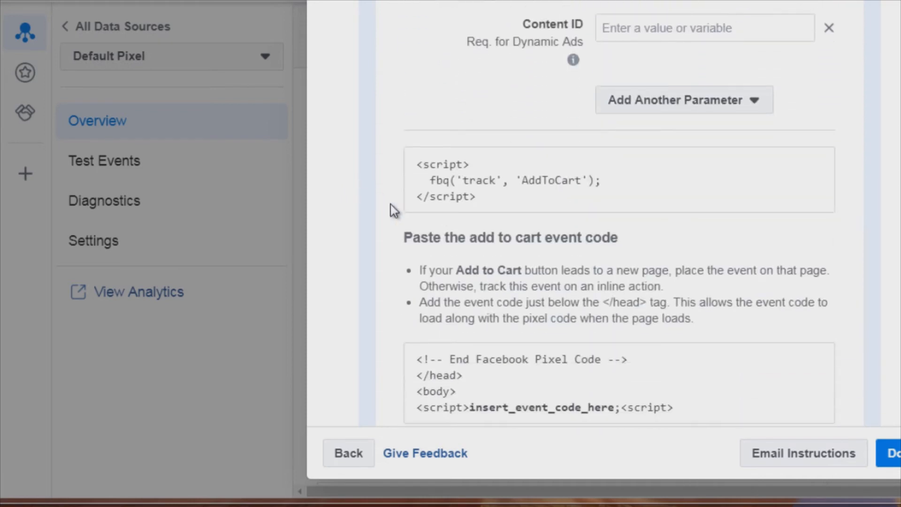
pyautogui.moveTo(495, 176)
pyautogui.scroll(-9, 375, 170)
pyautogui.scroll(-2, 378, 167)
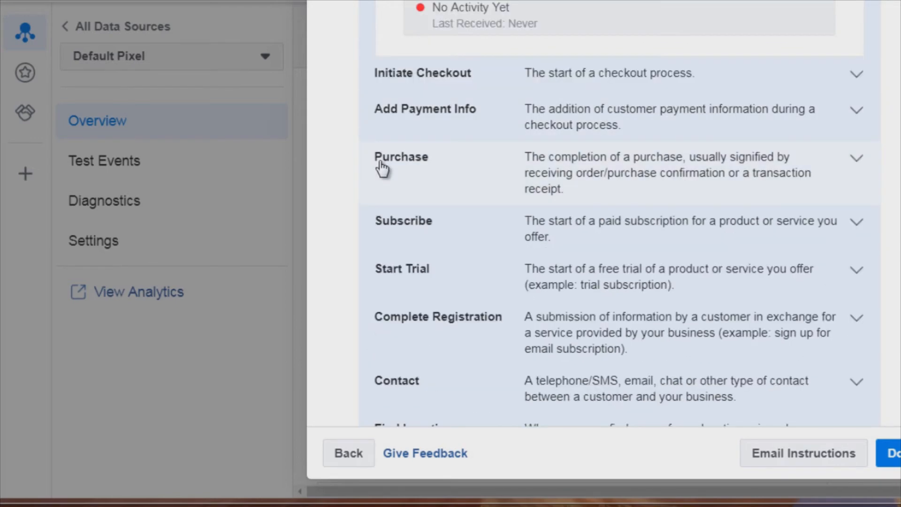
pyautogui.scroll(-7, 446, 271)
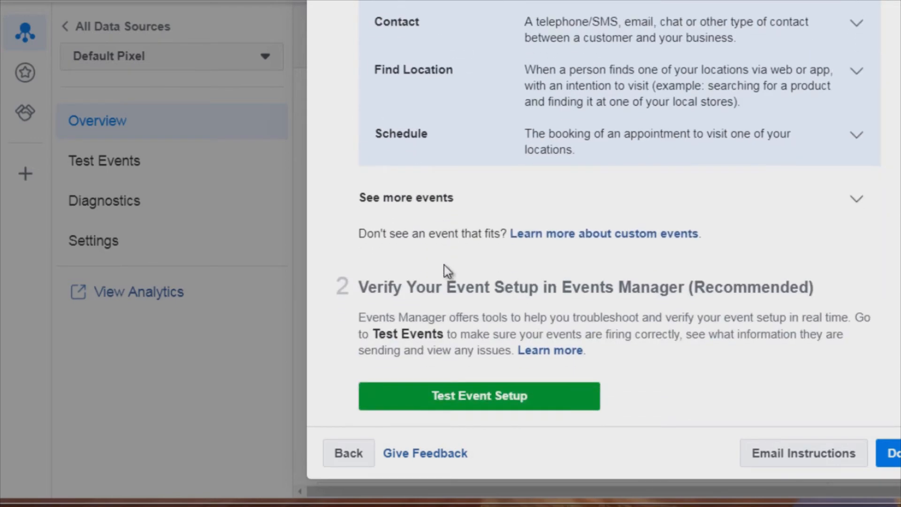
pyautogui.scroll(10, 444, 271)
pyautogui.scroll(20, 430, 193)
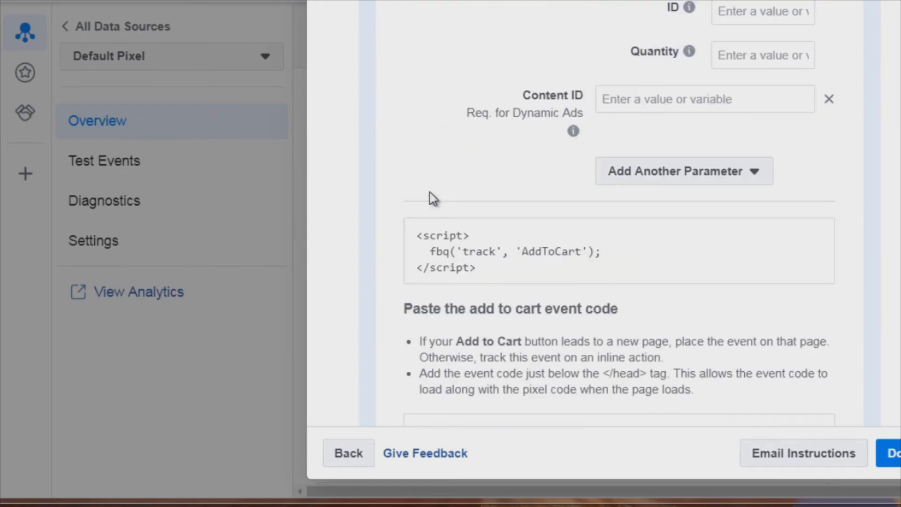
pyautogui.scroll(2, 418, 175)
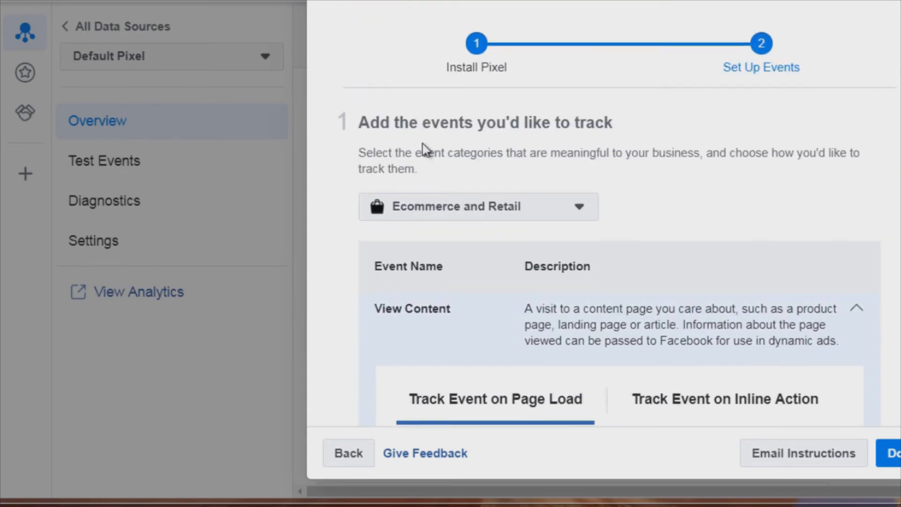
# - Switch the event category to Education and review the events listed for it
pyautogui.click(450, 216)
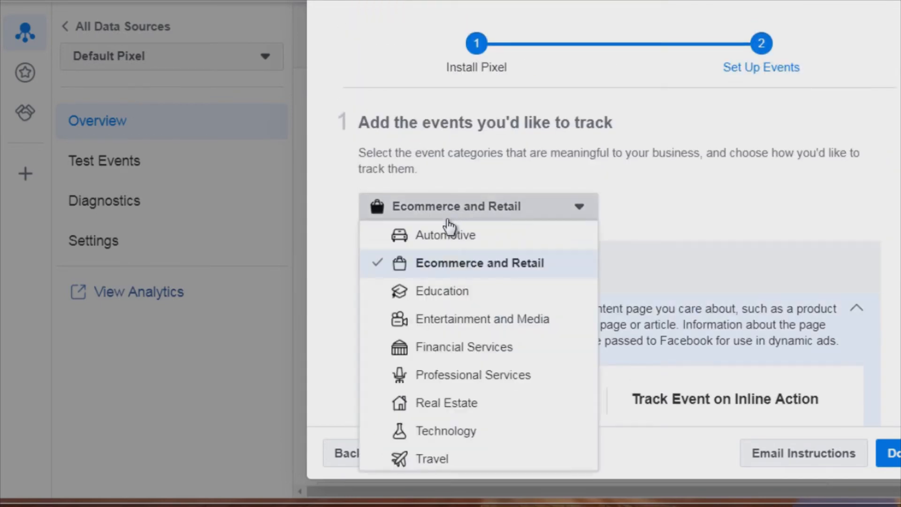
pyautogui.click(441, 292)
pyautogui.scroll(-15, 334, 269)
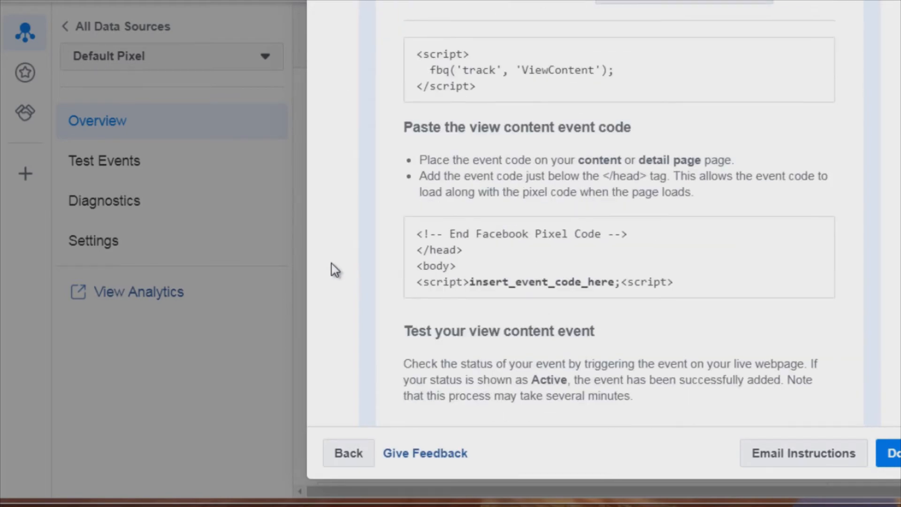
pyautogui.scroll(-9, 333, 185)
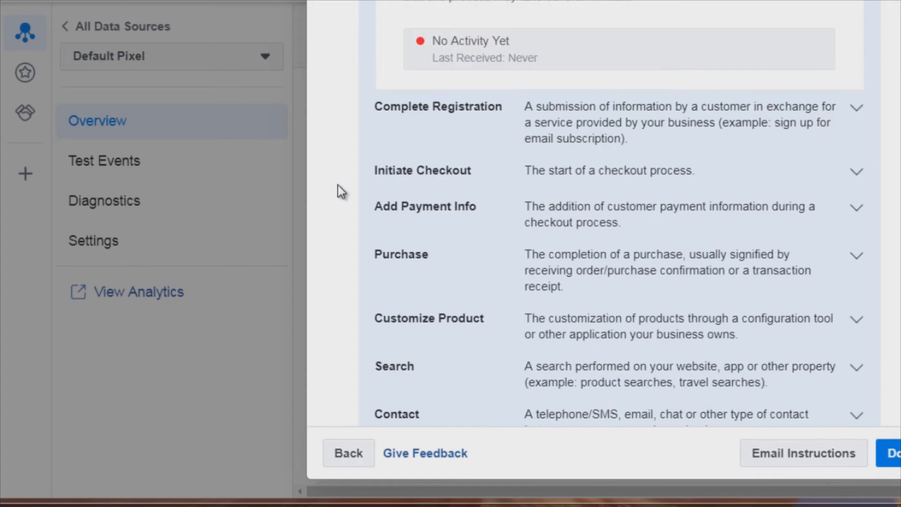
pyautogui.scroll(-1, 447, 228)
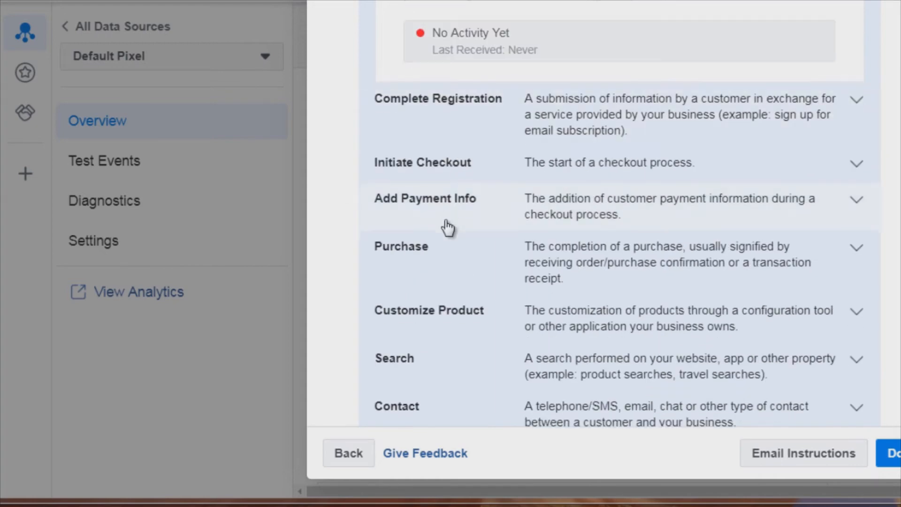
pyautogui.scroll(-5, 447, 227)
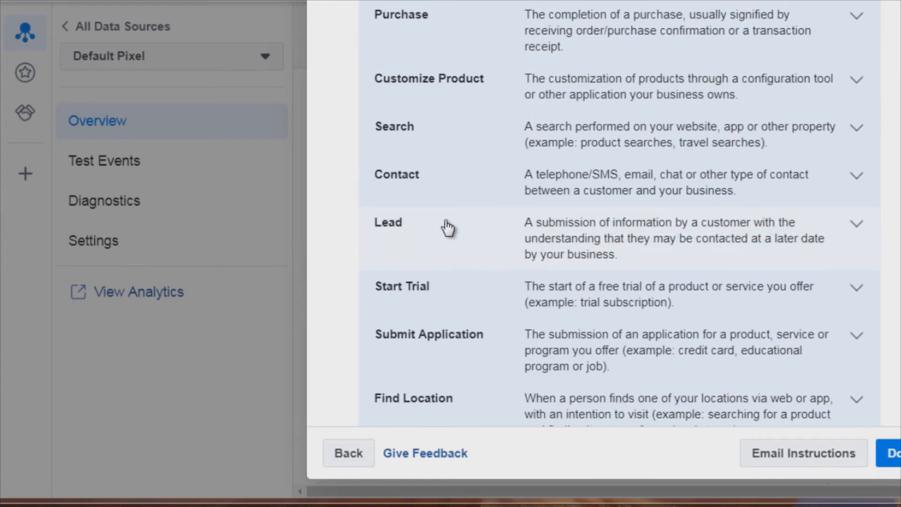
pyautogui.scroll(-2, 438, 243)
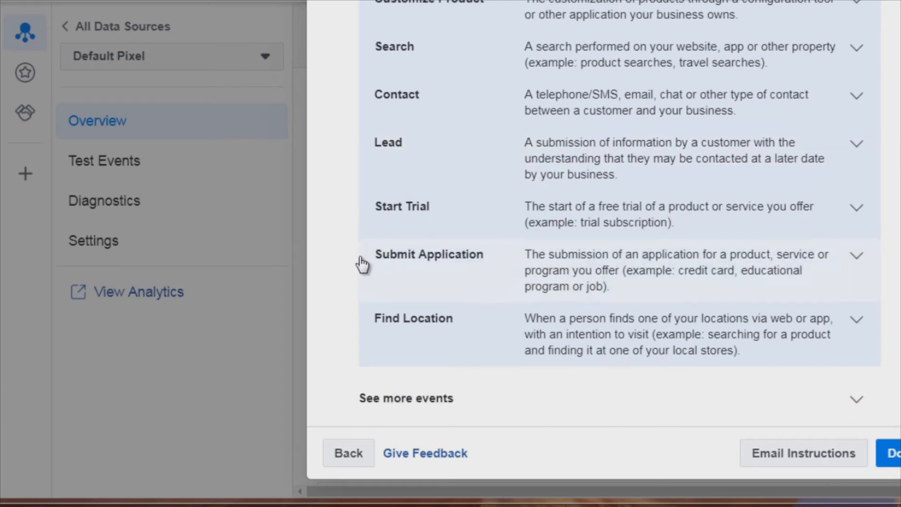
pyautogui.scroll(-1, 335, 264)
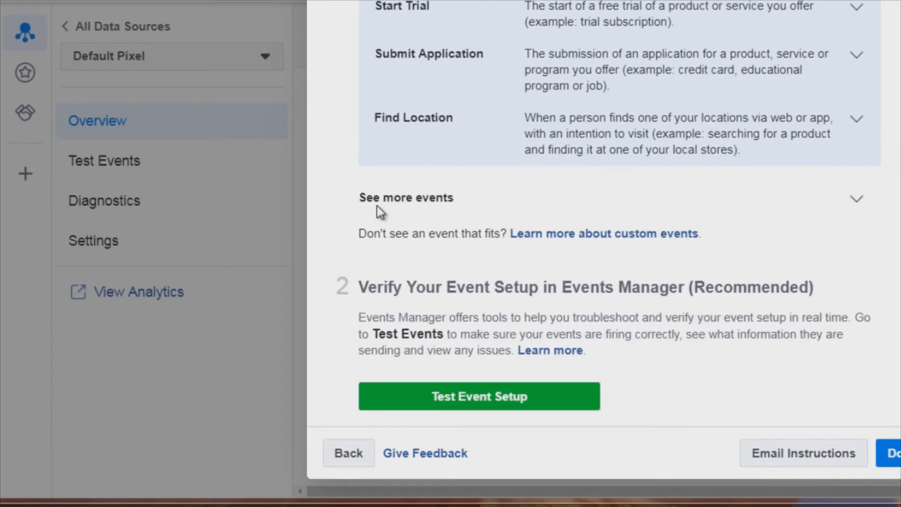
pyautogui.scroll(6, 354, 227)
pyautogui.scroll(2, 357, 229)
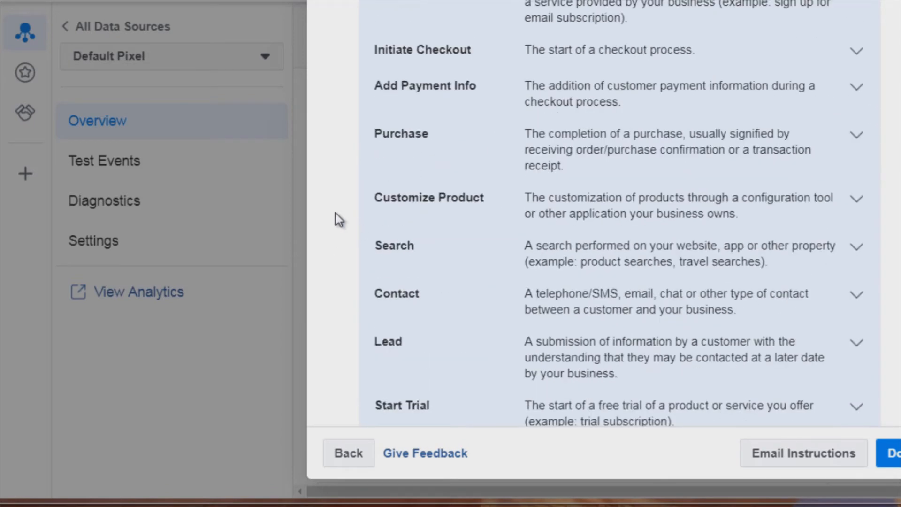
pyautogui.scroll(10, 339, 219)
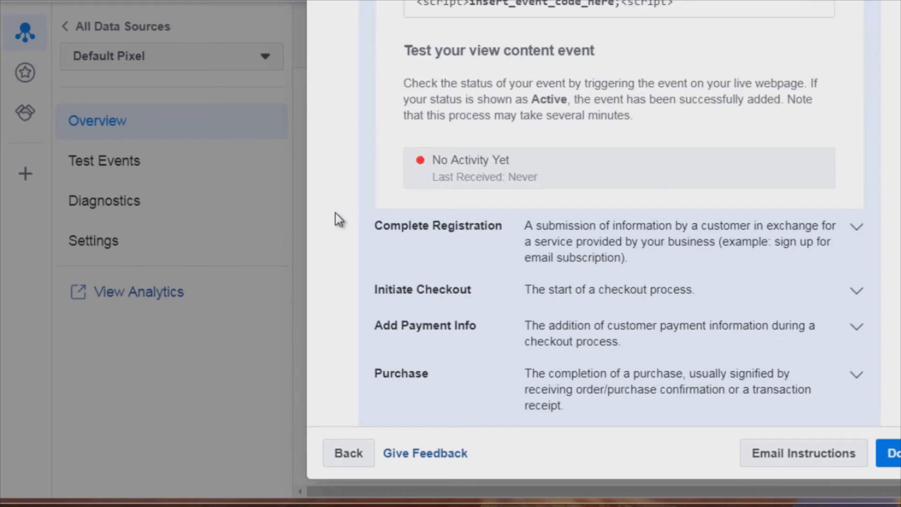
pyautogui.scroll(8, 339, 219)
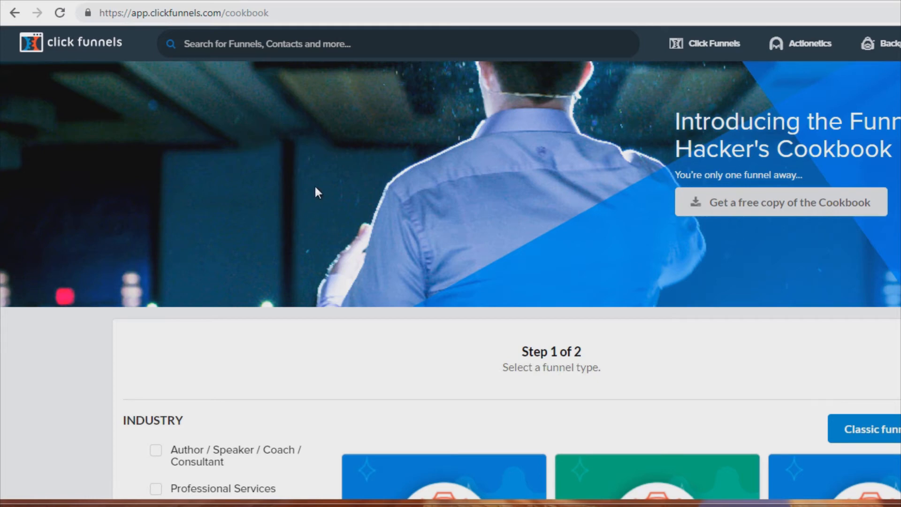
# - Switch to the ClickFunnels cookbook and filter funnels by the Generate Leads funnel type
pyautogui.scroll(-7, 301, 295)
pyautogui.scroll(-4, 302, 164)
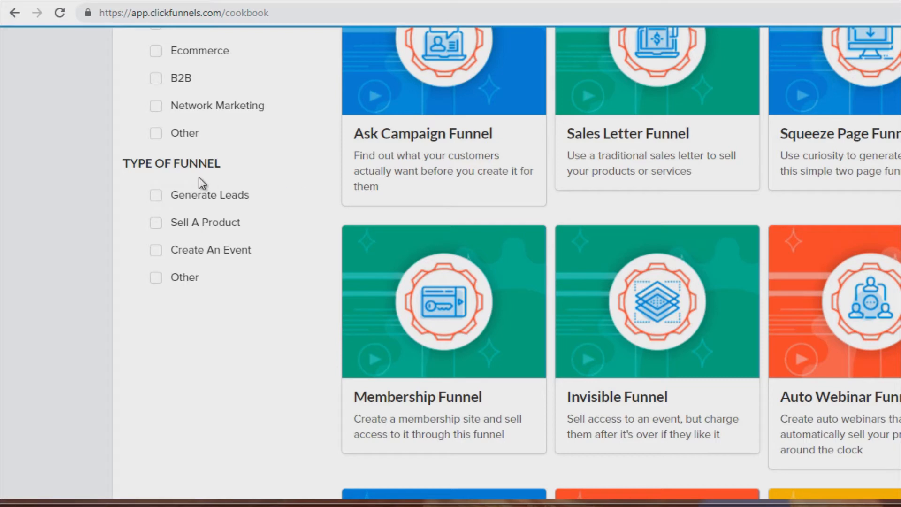
pyautogui.click(155, 198)
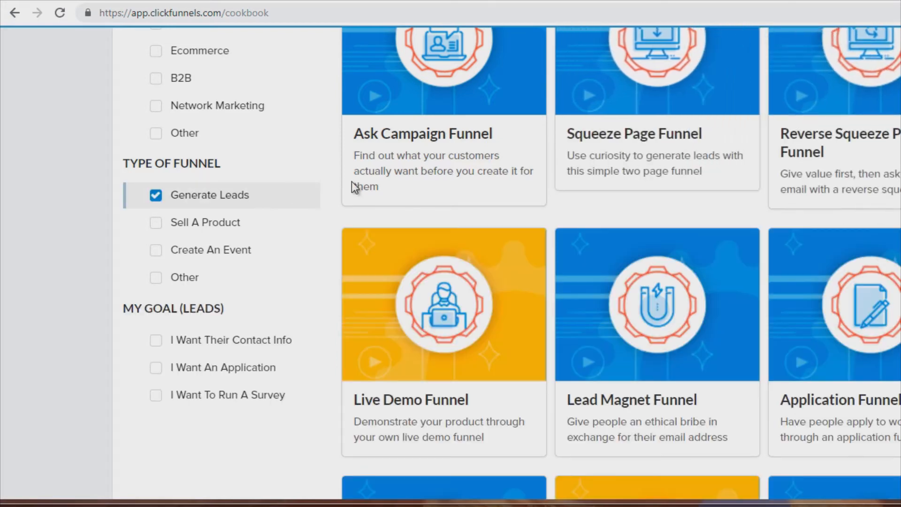
# - Select the Lead Magnet Funnel from the filtered funnel list
pyautogui.scroll(-3, 506, 257)
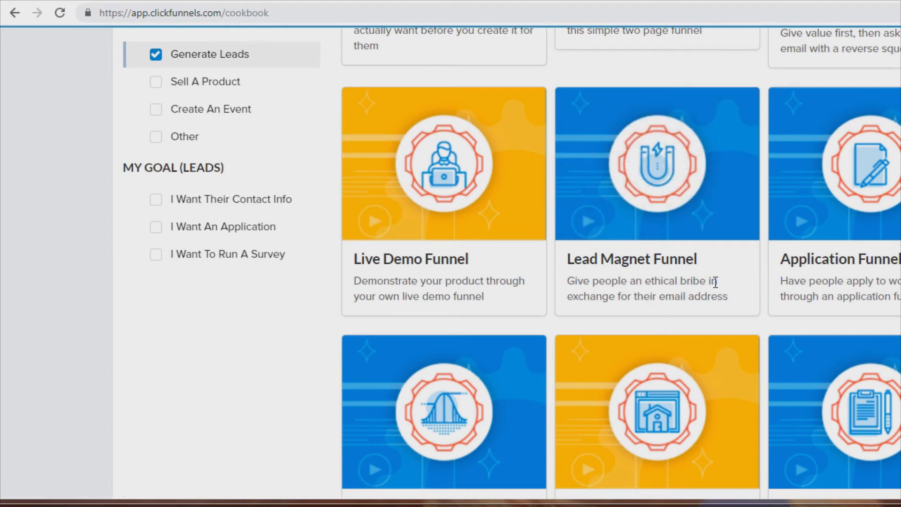
pyautogui.moveTo(669, 176)
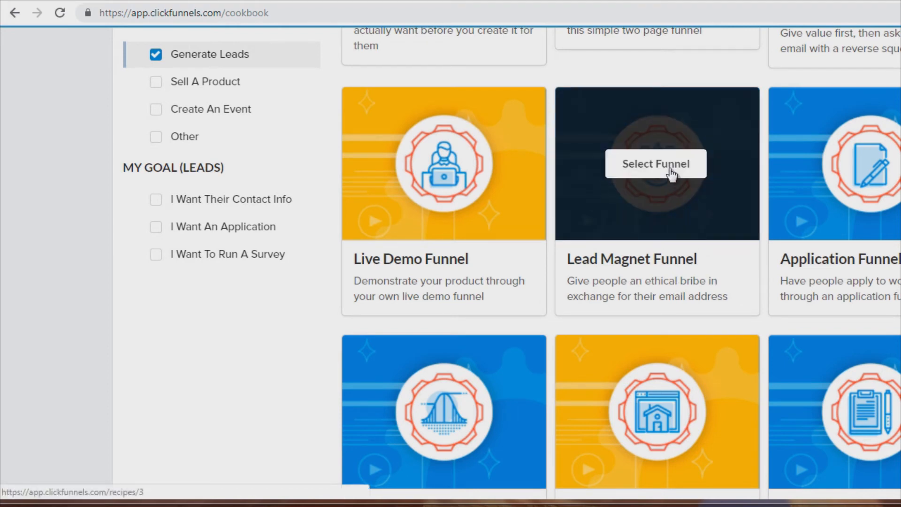
pyautogui.click(670, 170)
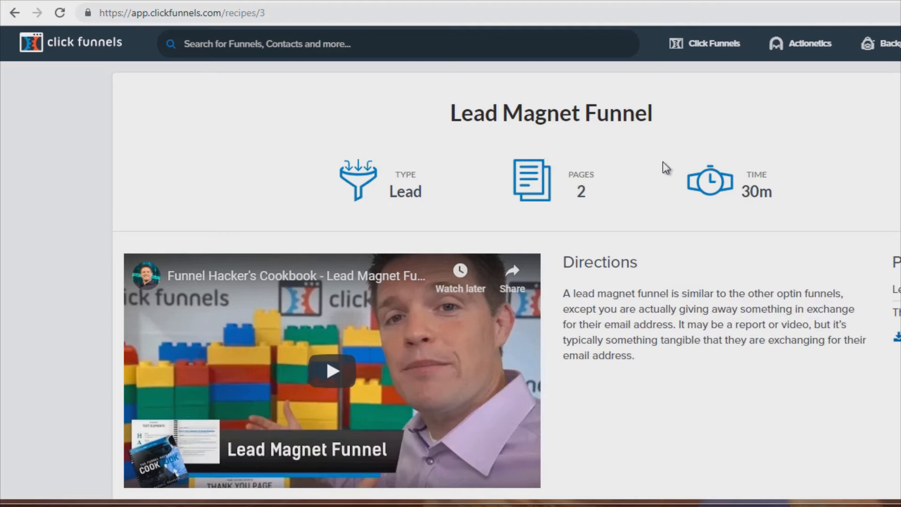
# - Open the FOODIE | Lead Magnet Funnel template from the free templates and review its lead page preview
pyautogui.scroll(-9, 627, 197)
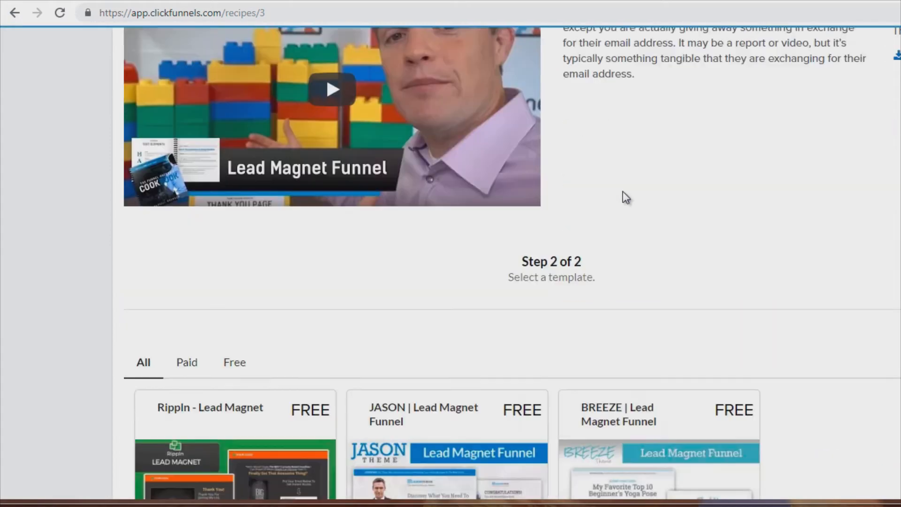
pyautogui.scroll(-4, 627, 197)
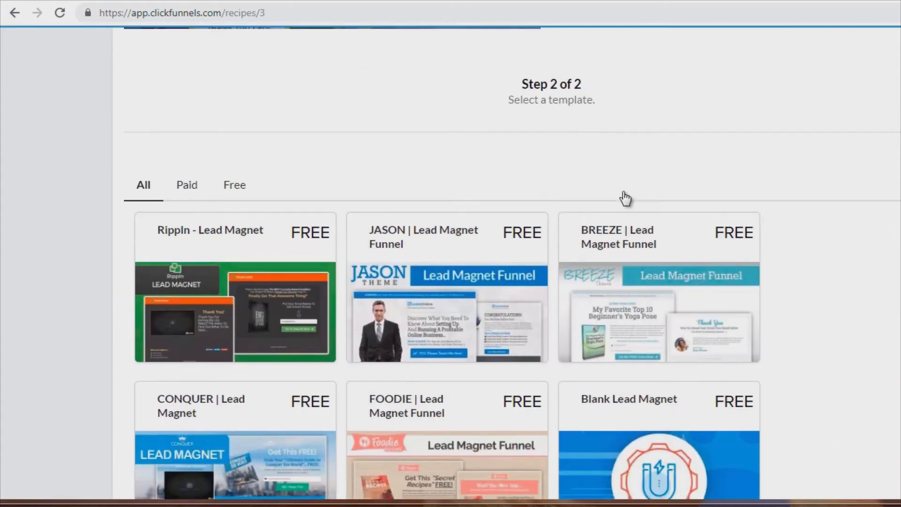
pyautogui.scroll(2, 265, 152)
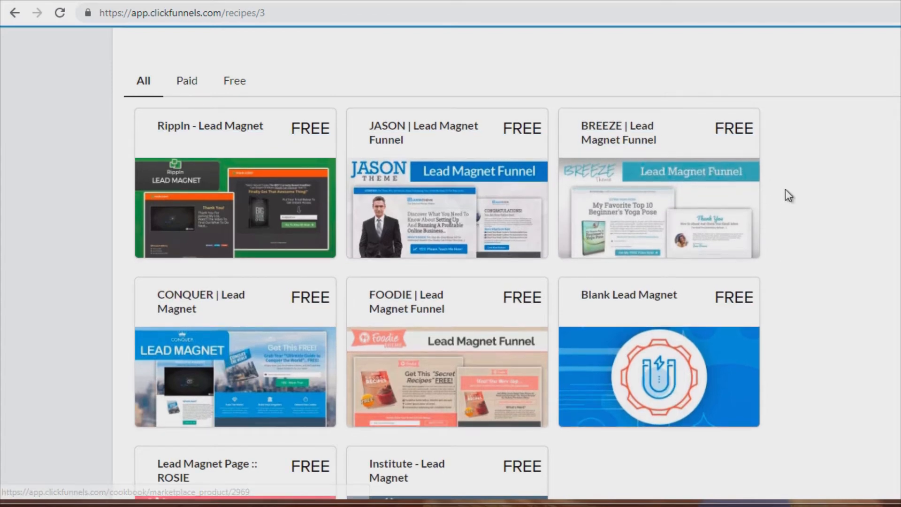
pyautogui.scroll(-3, 789, 194)
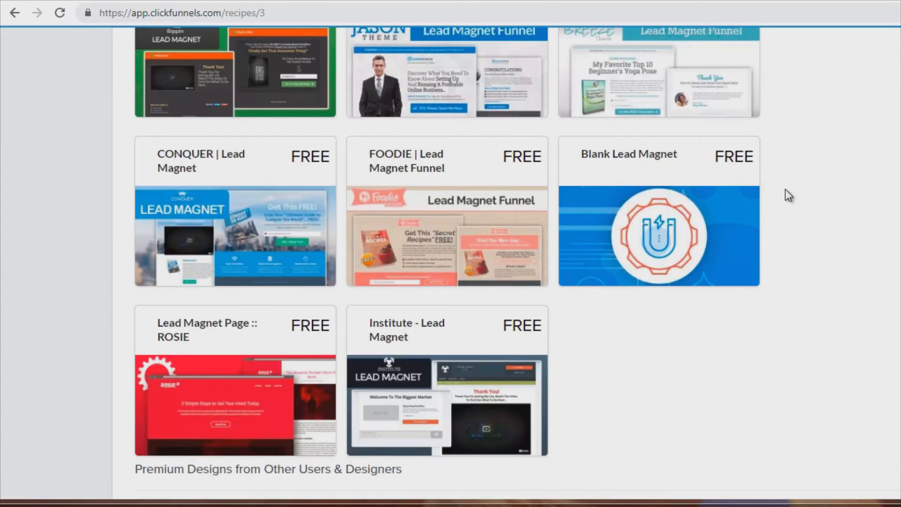
pyautogui.click(400, 202)
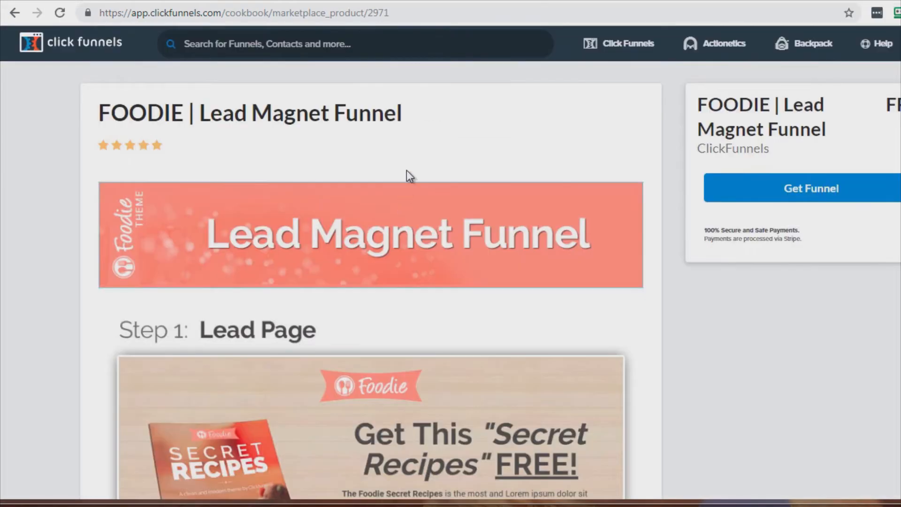
pyautogui.scroll(-5, 342, 240)
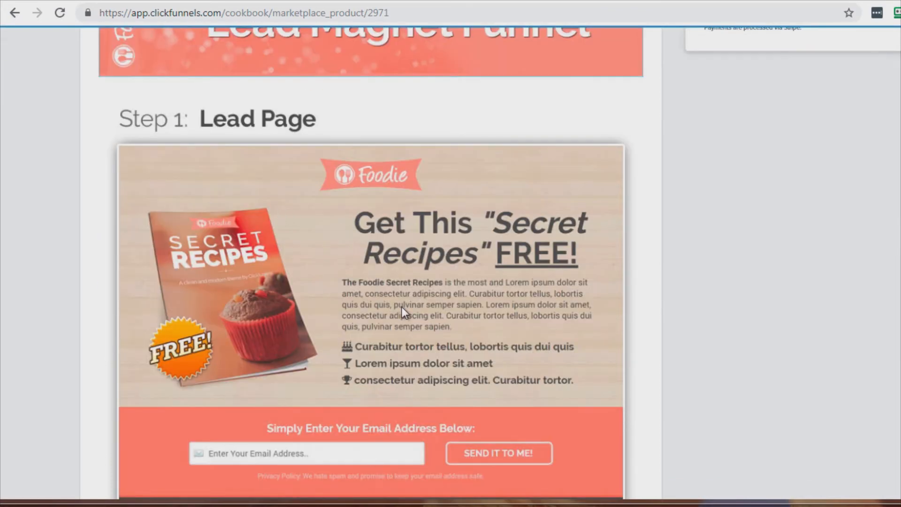
pyautogui.scroll(-2, 401, 307)
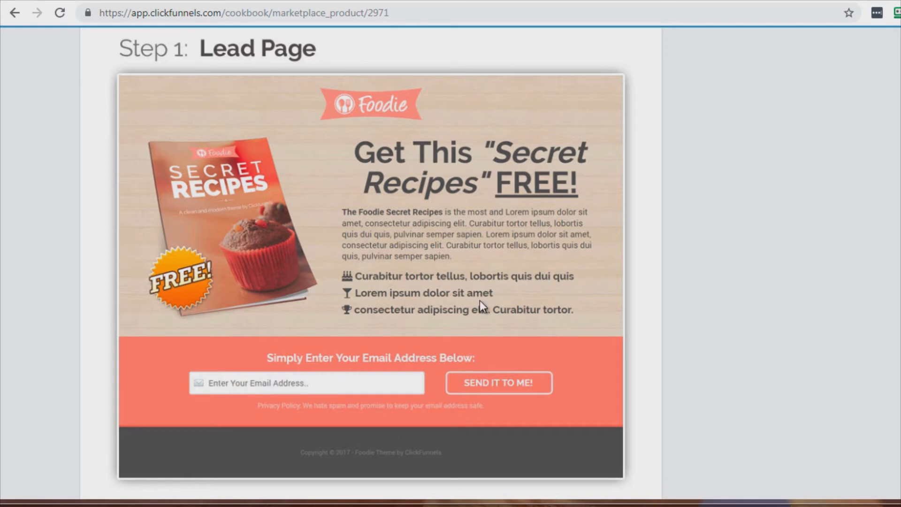
# - Review the template's lead and thank you pages, then add the FOODIE Lead Magnet Funnel to the account
pyautogui.scroll(-9, 480, 301)
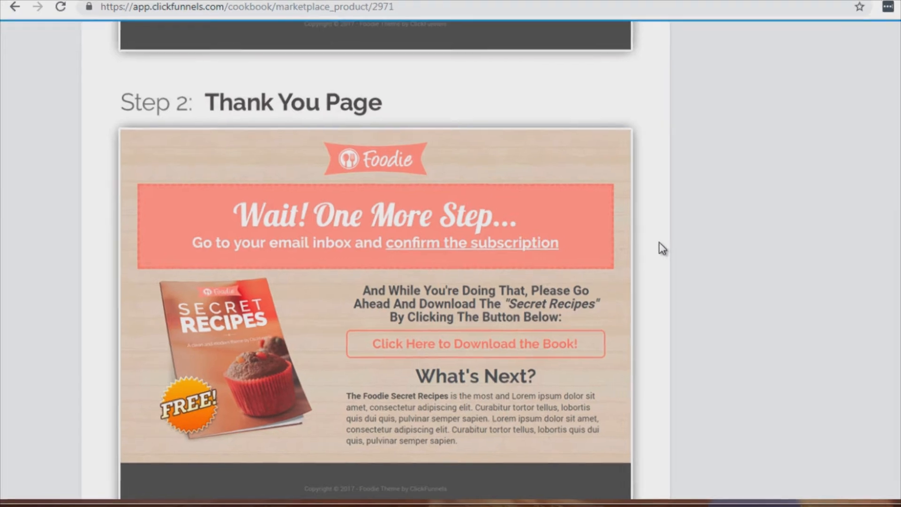
pyautogui.scroll(9, 650, 239)
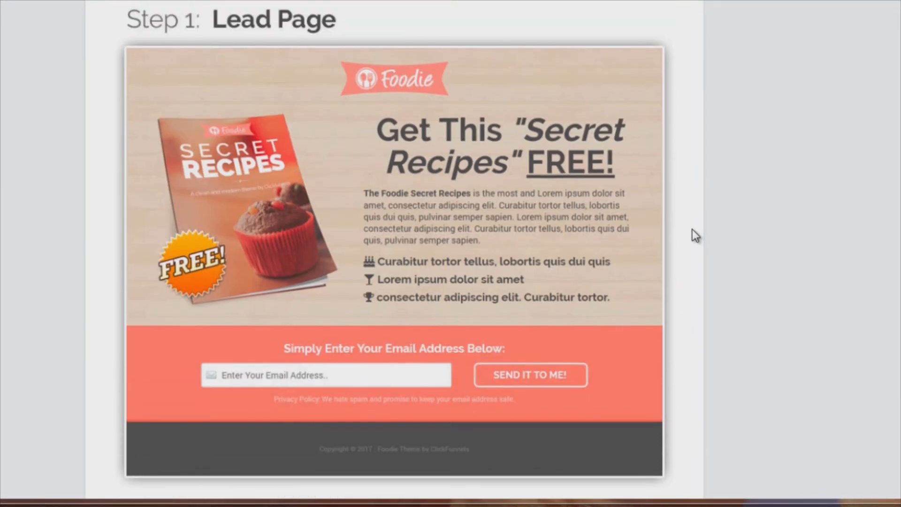
pyautogui.scroll(2, 691, 230)
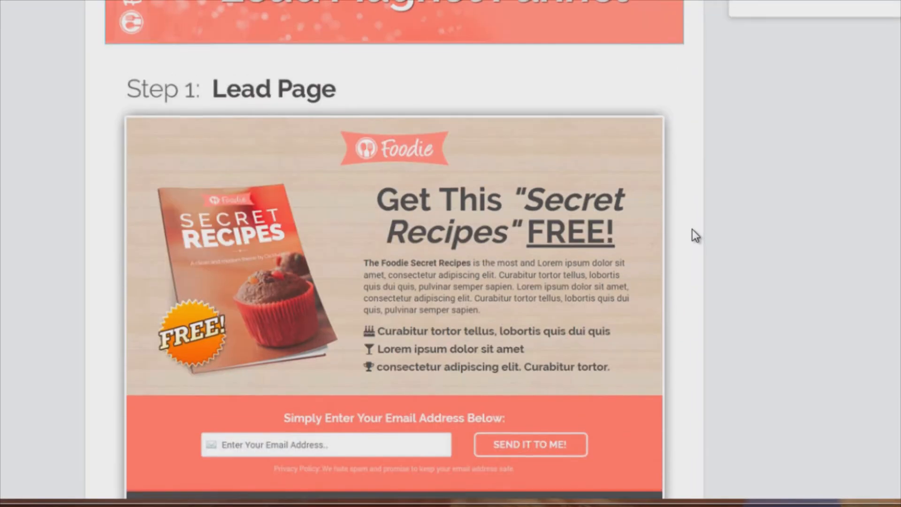
pyautogui.scroll(-2, 692, 230)
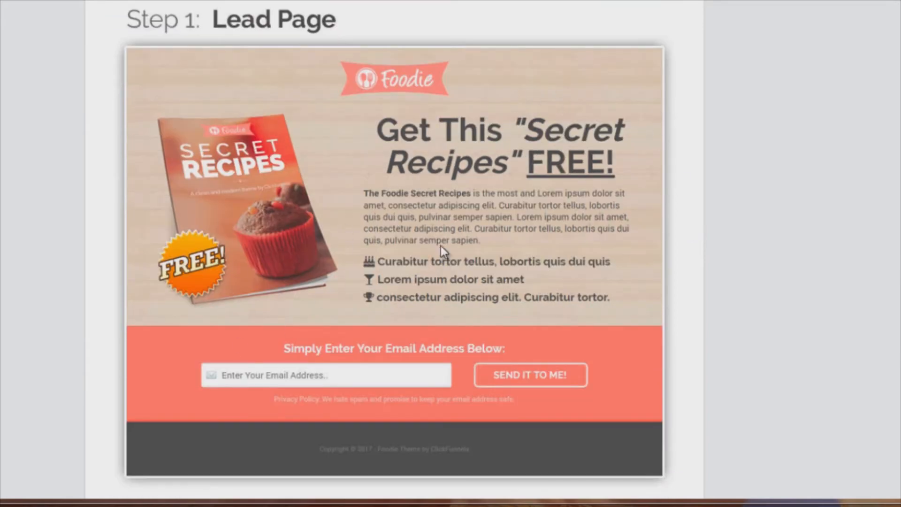
pyautogui.scroll(-10, 401, 210)
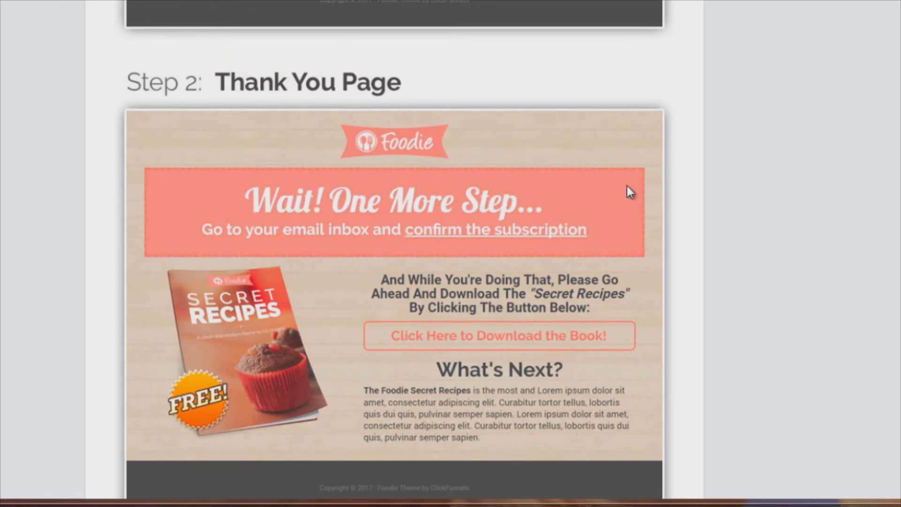
pyautogui.scroll(13, 685, 166)
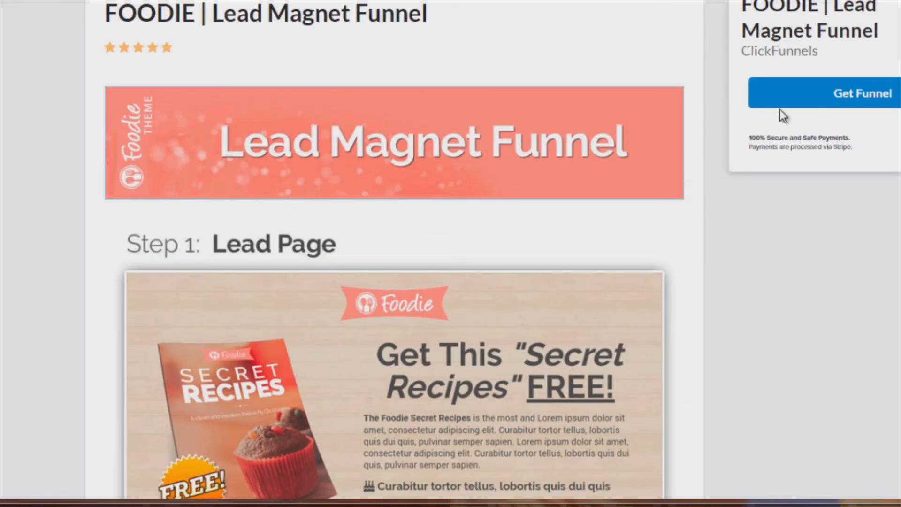
pyautogui.click(872, 93)
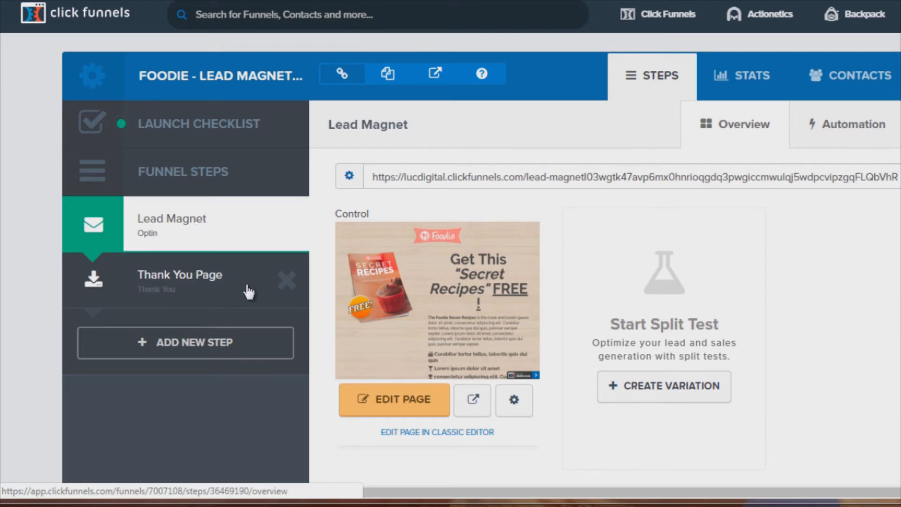
# - Switch to the text editor and insert a new line after the PageView track call in the pixel code
pyautogui.hotkey('alt', 'Tab')
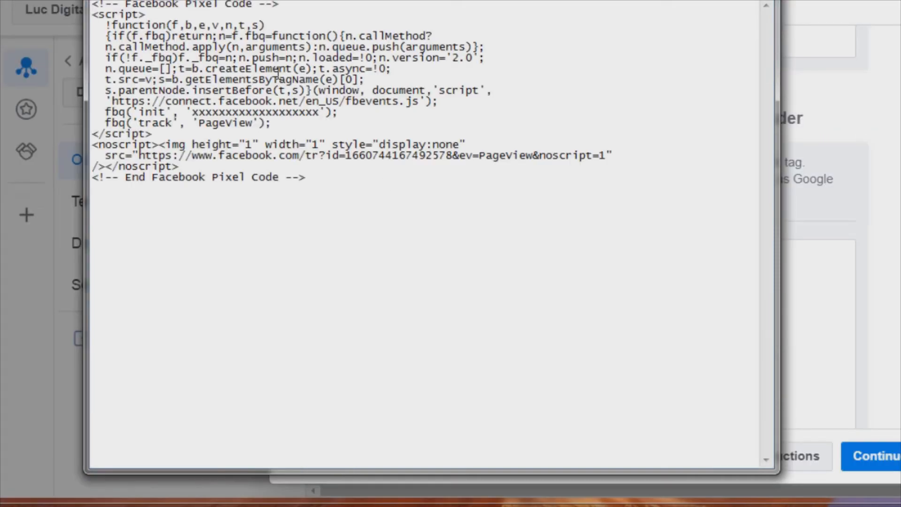
pyautogui.moveTo(343, 1); pyautogui.dragTo(436, 0)
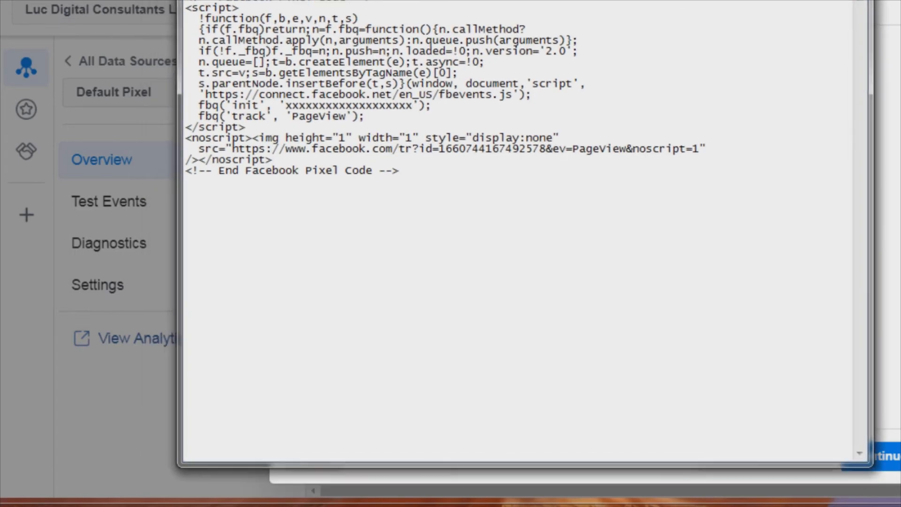
pyautogui.moveTo(285, 105); pyautogui.dragTo(406, 99)
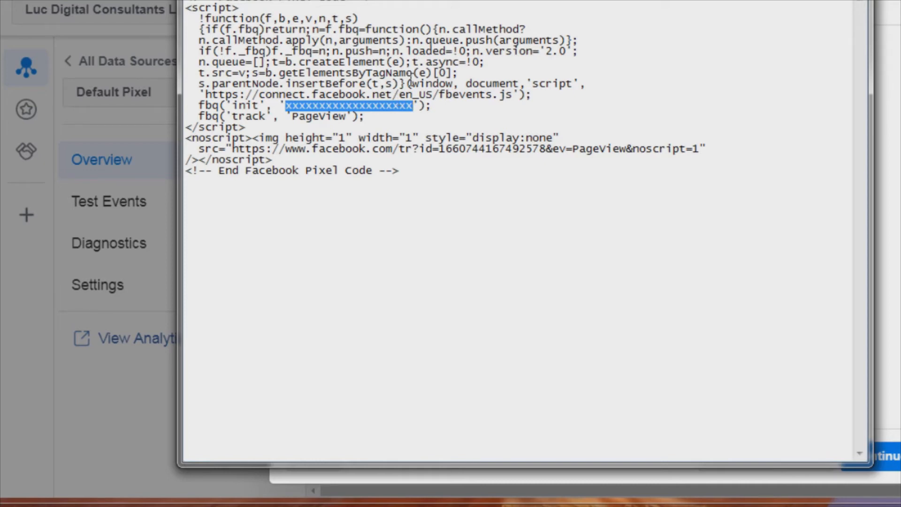
pyautogui.click(396, 119)
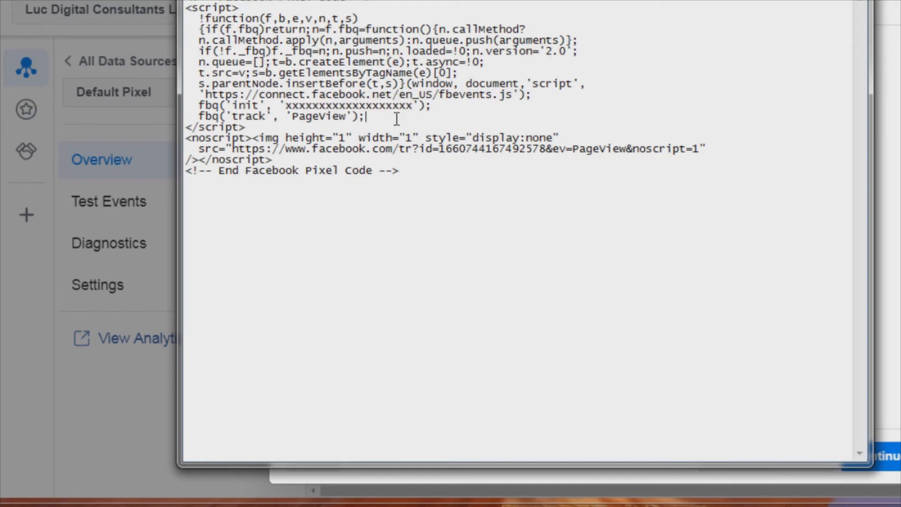
pyautogui.press('Return')
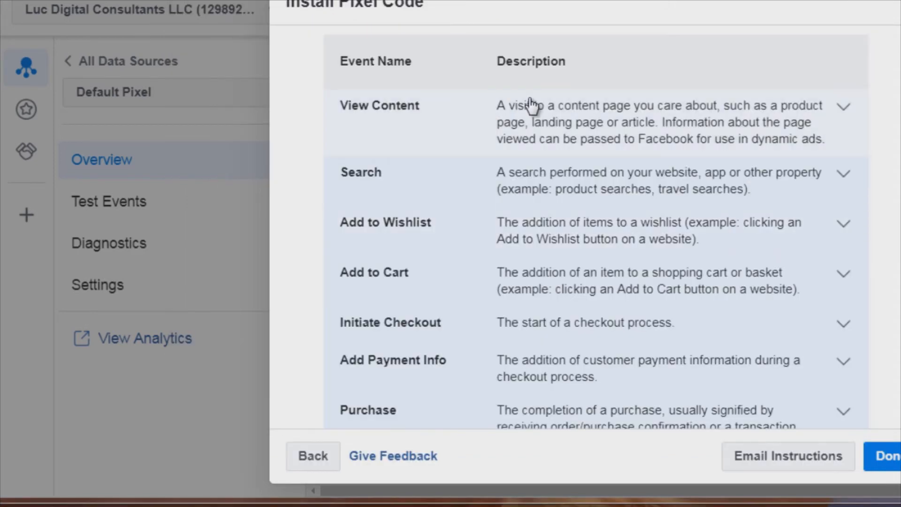
# - Expand the View Content event and copy its event code
pyautogui.click(475, 123)
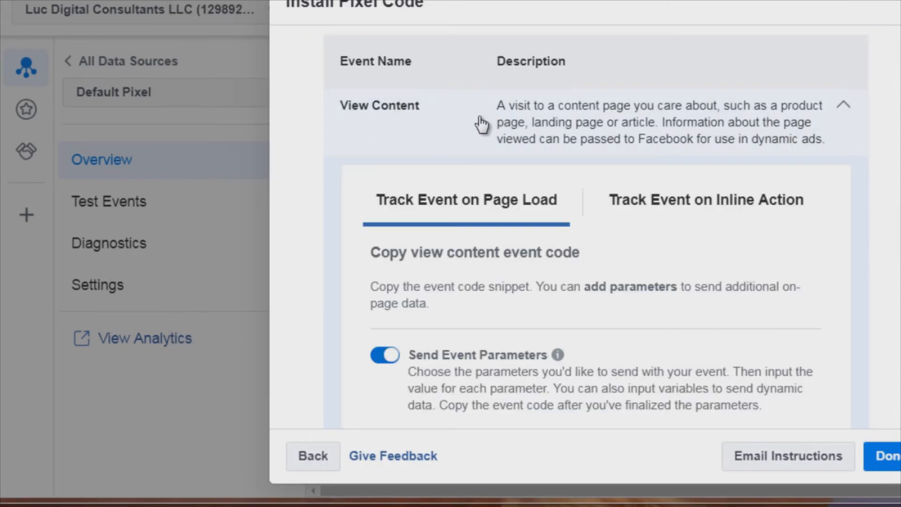
pyautogui.scroll(-12, 478, 125)
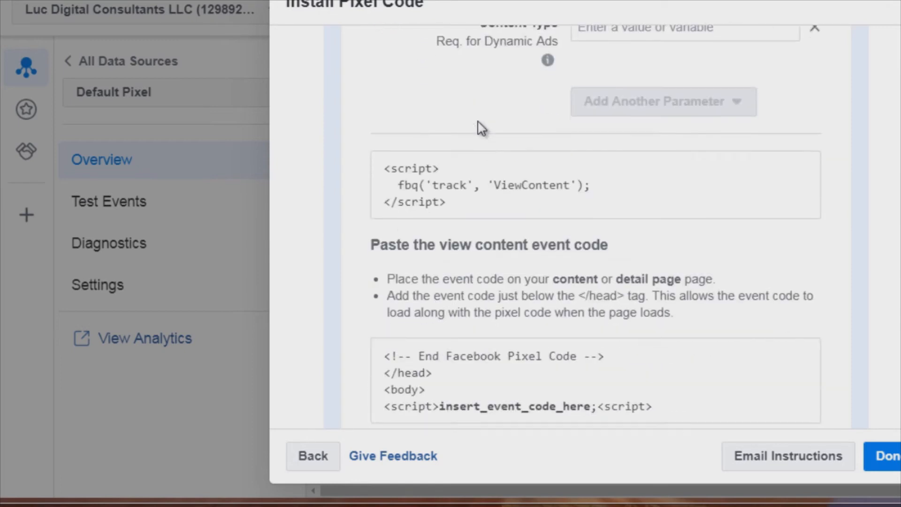
pyautogui.moveTo(416, 120)
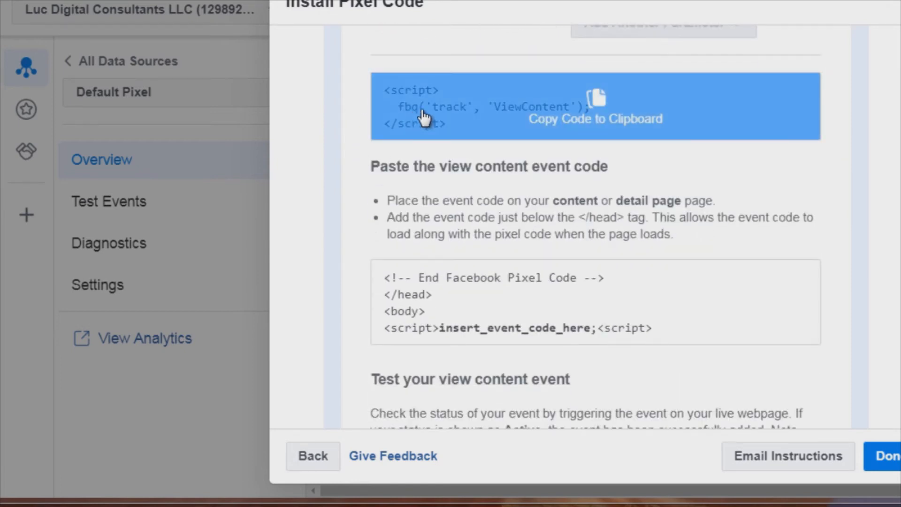
pyautogui.click(577, 117)
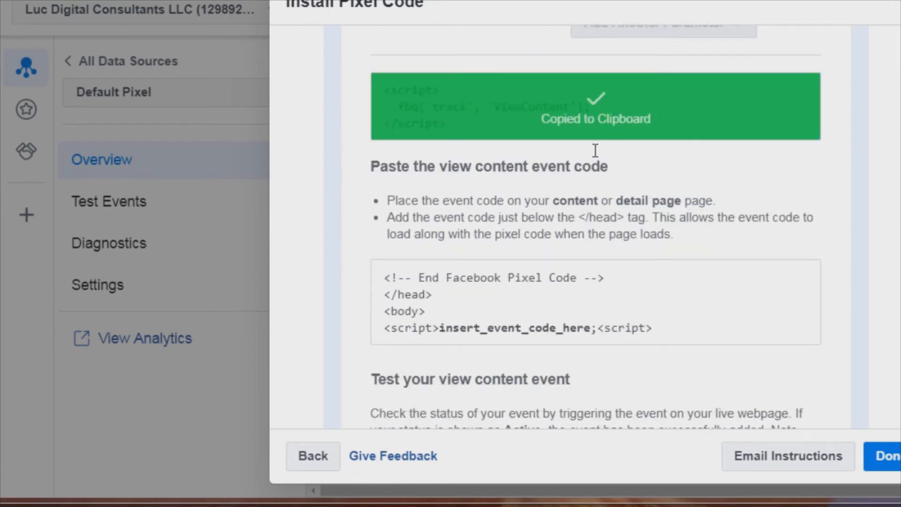
# - Paste the View Content event code a few lines below the End Facebook Pixel Code comment in the text editor
pyautogui.hotkey('alt', 'Tab')
pyautogui.click(484, 268)
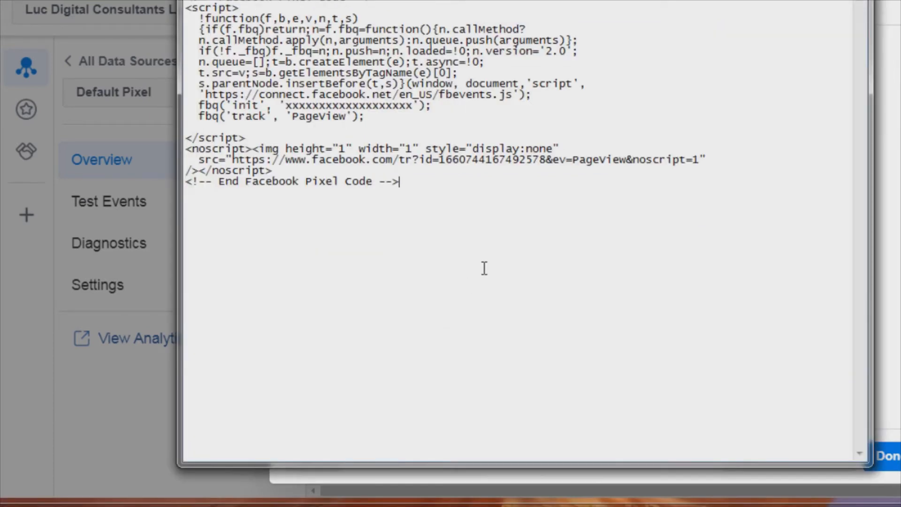
pyautogui.press('Return')
pyautogui.press('Return')
pyautogui.press('Return')
pyautogui.hotkey('ctrl', 'v')
pyautogui.press('Return')
pyautogui.press('Return')
pyautogui.press('Return')
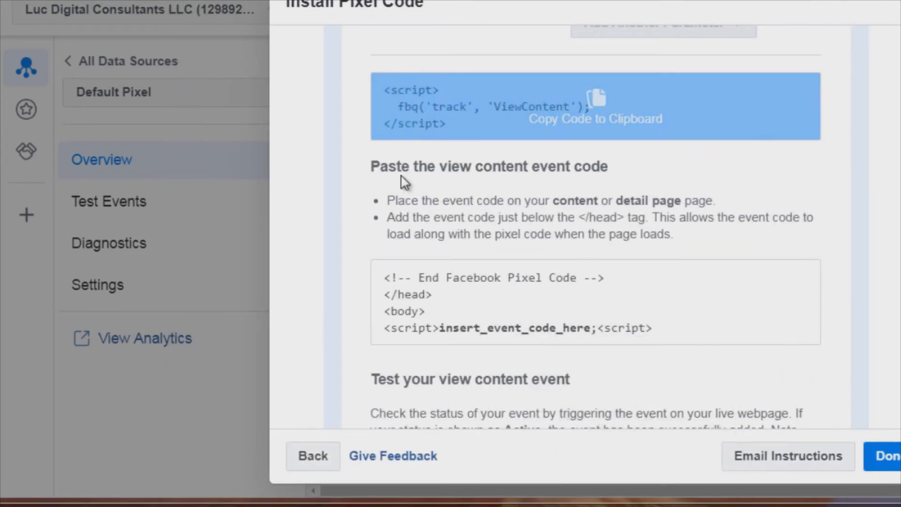
# - Collapse the View Content event and switch the event category to Education
pyautogui.scroll(15, 354, 191)
pyautogui.scroll(2, 358, 266)
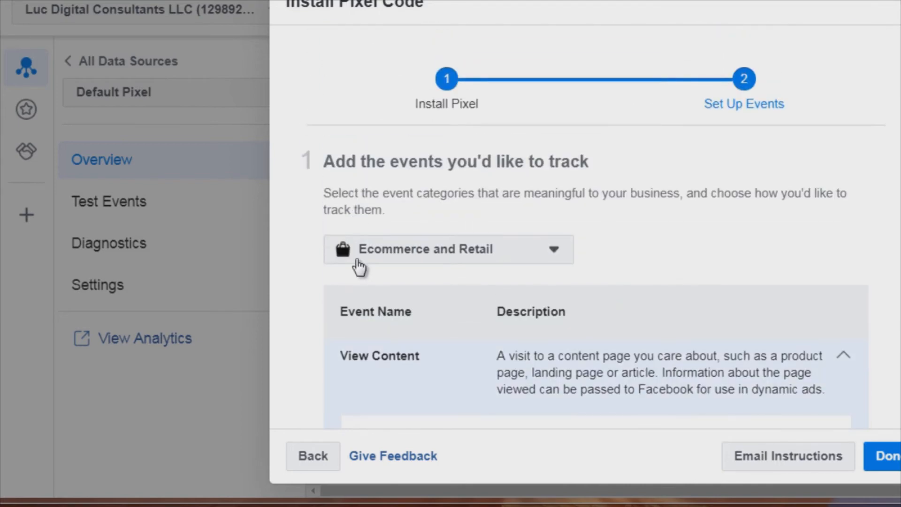
pyautogui.scroll(-2, 395, 281)
pyautogui.click(396, 285)
pyautogui.scroll(-2, 398, 290)
pyautogui.scroll(-10, 398, 290)
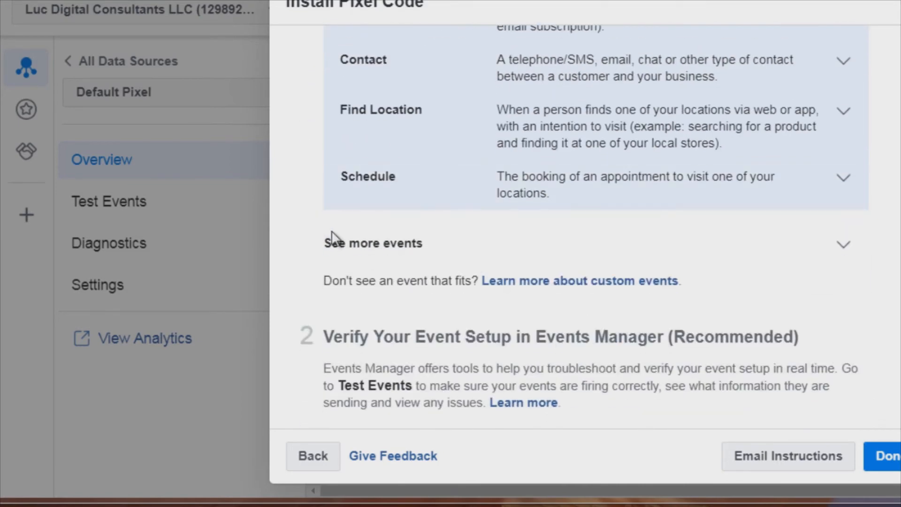
pyautogui.scroll(4, 306, 203)
pyautogui.scroll(8, 305, 203)
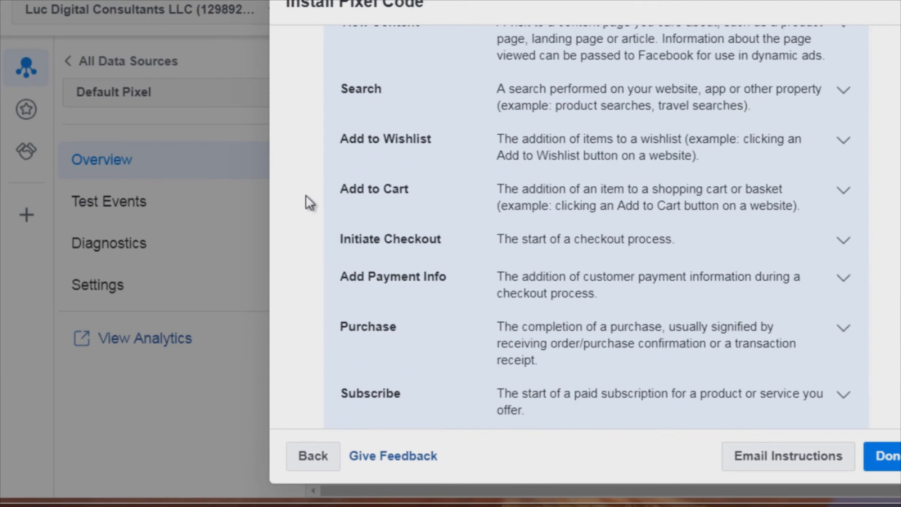
pyautogui.click(362, 177)
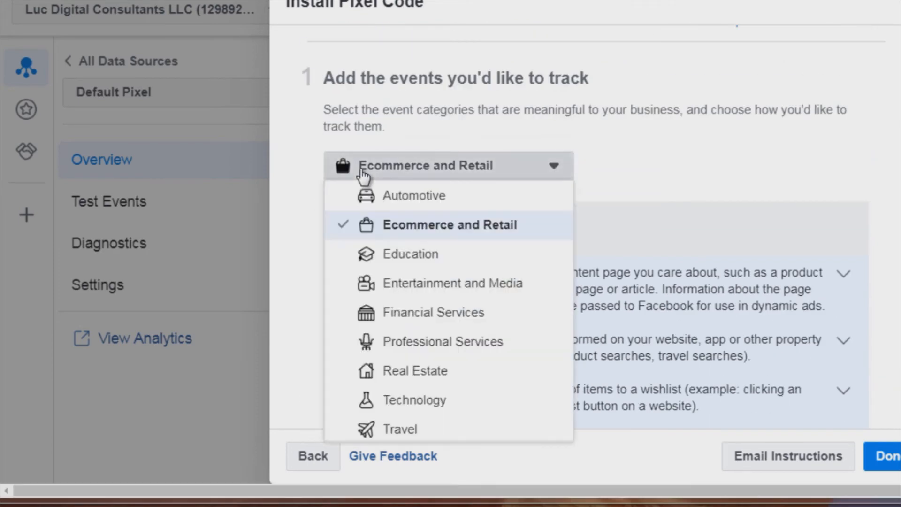
pyautogui.click(332, 261)
# - Expand the Lead event and copy its event code
pyautogui.scroll(-6, 305, 258)
pyautogui.scroll(-4, 304, 258)
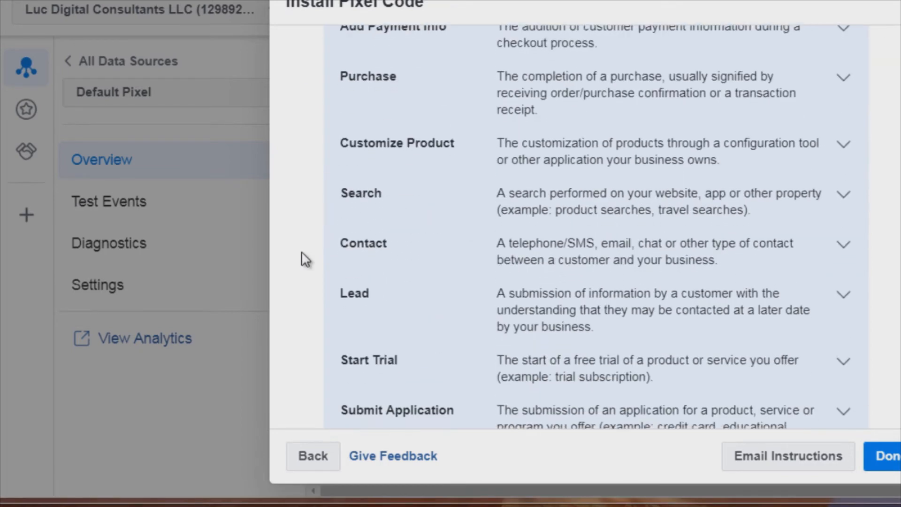
pyautogui.click(366, 232)
pyautogui.scroll(-5, 365, 227)
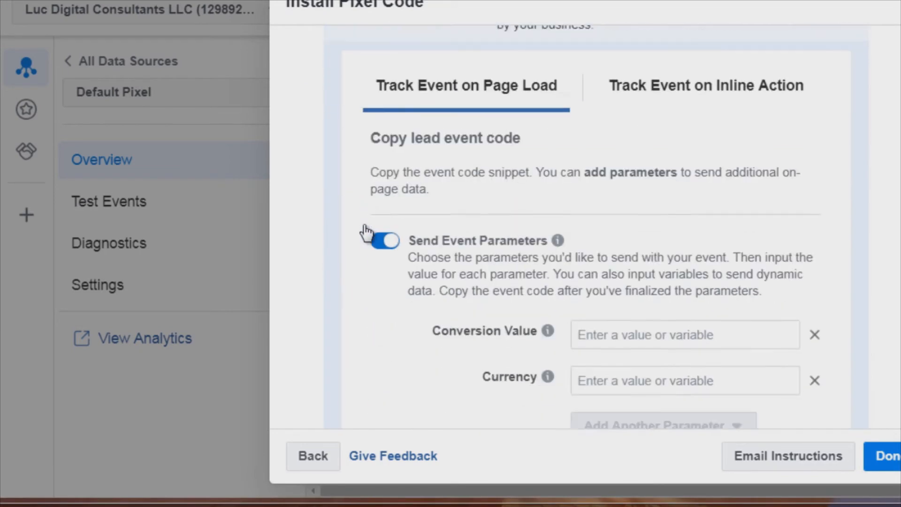
pyautogui.scroll(-2, 388, 211)
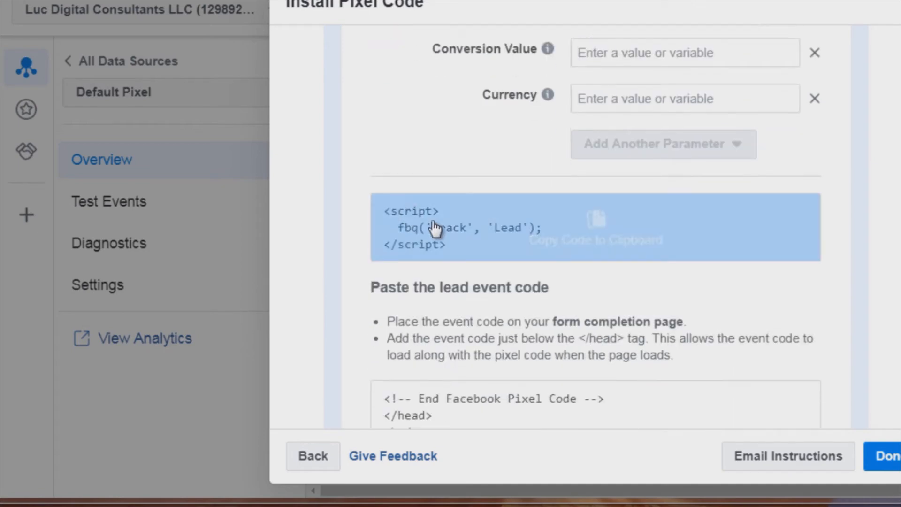
pyautogui.click(458, 225)
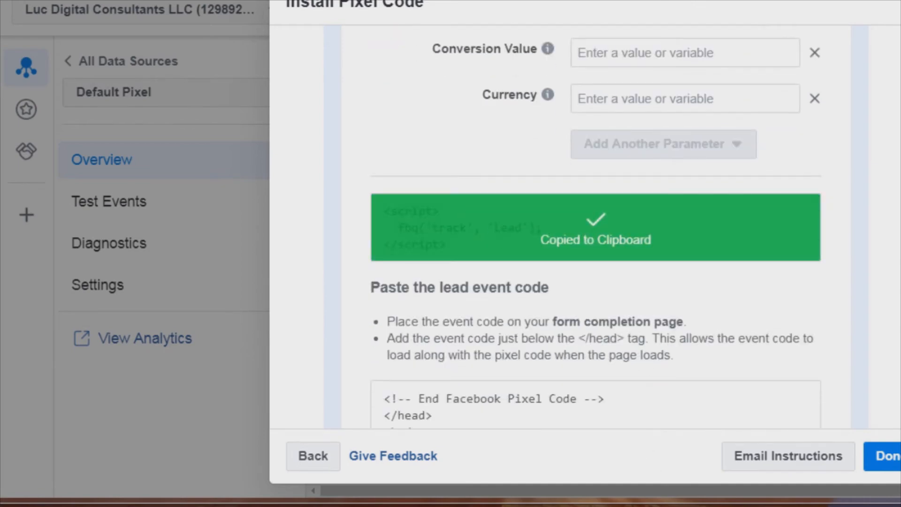
# - Paste the Lead event code below the View Content script and add blank lines above the View Content script
pyautogui.hotkey('alt', 'Tab')
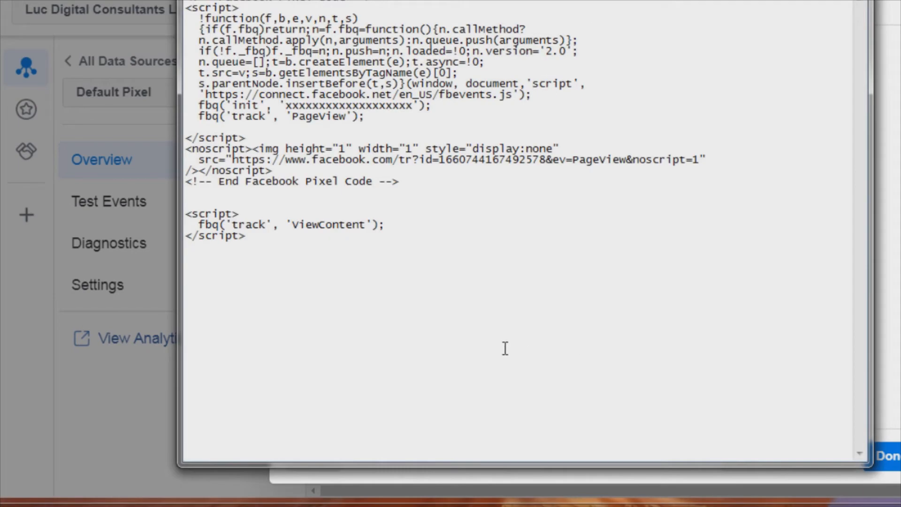
pyautogui.hotkey('ctrl', 'v')
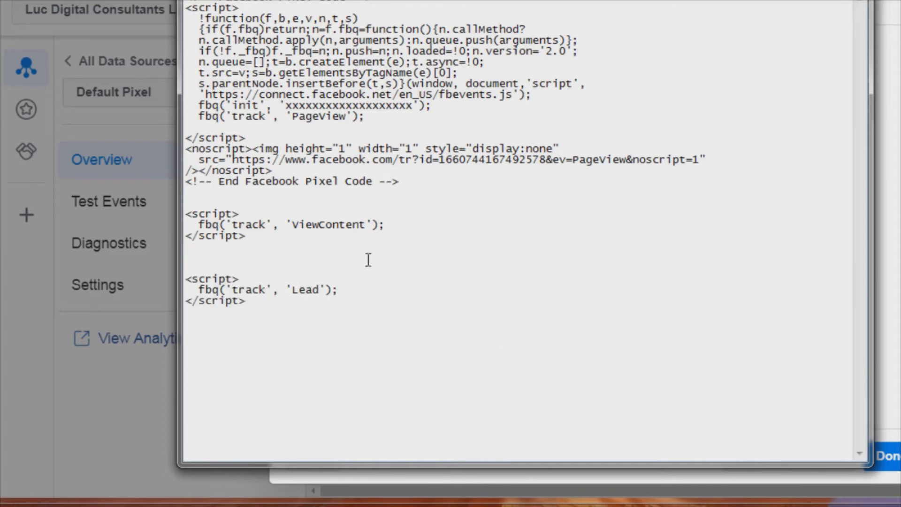
pyautogui.click(246, 206)
pyautogui.press('Return')
pyautogui.press('Return')
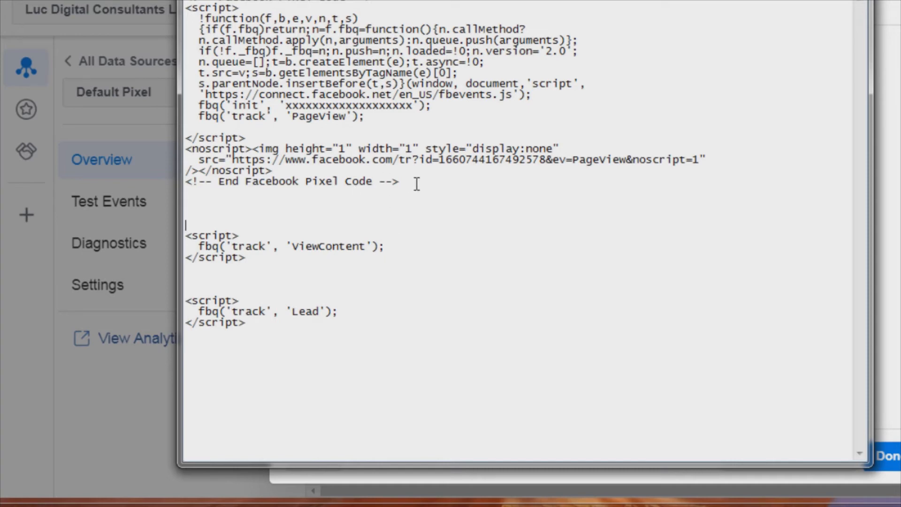
# - Delete the opening and closing script tags around the View Content track call
pyautogui.moveTo(416, 183); pyautogui.dragTo(373, 3)
pyautogui.click(339, 181)
pyautogui.moveTo(240, 235); pyautogui.dragTo(175, 233)
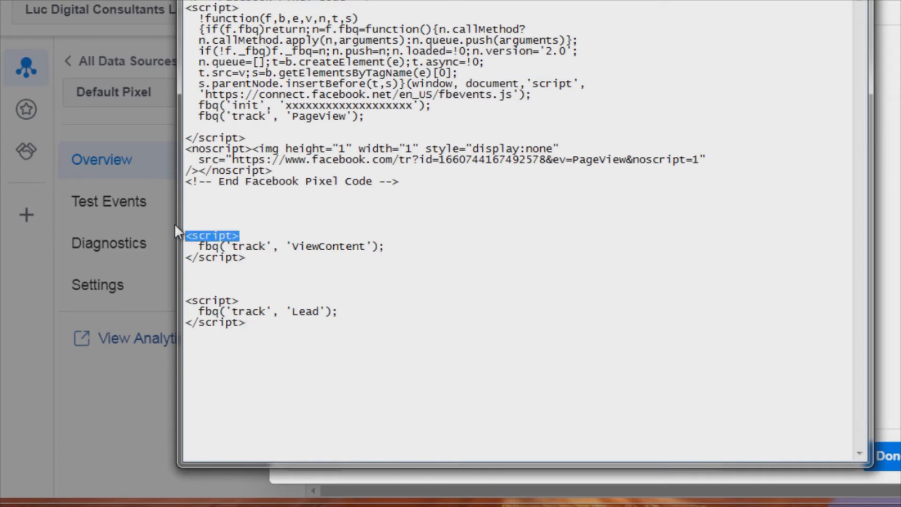
pyautogui.press('BackSpace')
pyautogui.moveTo(256, 259); pyautogui.dragTo(177, 256)
pyautogui.press('BackSpace')
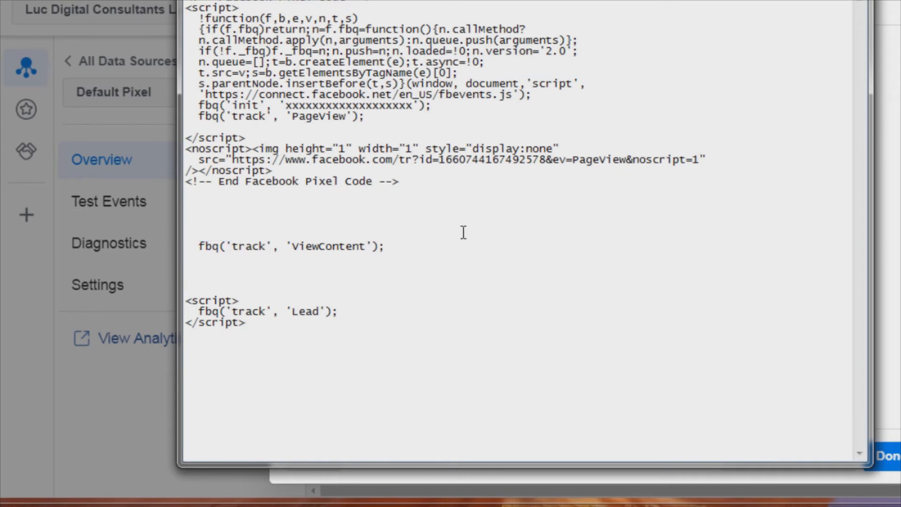
# - Move the View Content track call into the pixel script directly after the PageView track call
pyautogui.moveTo(393, 248); pyautogui.dragTo(202, 253)
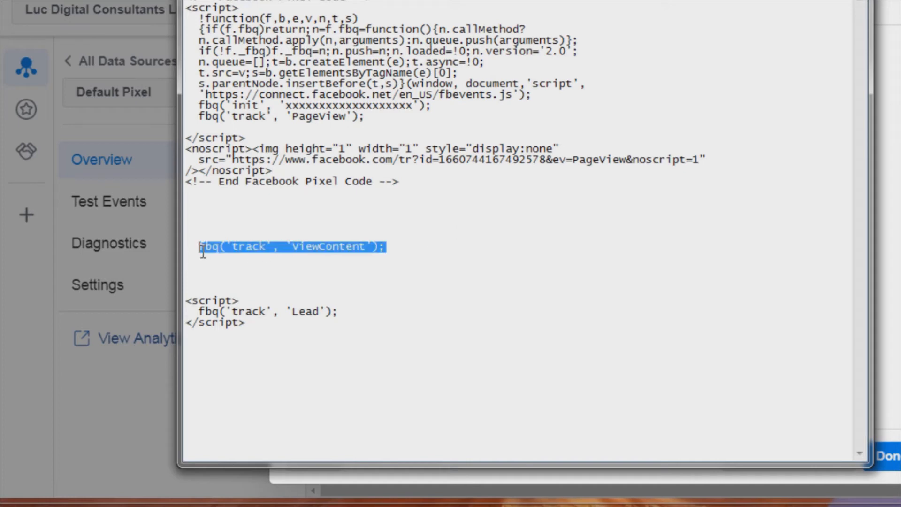
pyautogui.hotkey('ctrl', 'x')
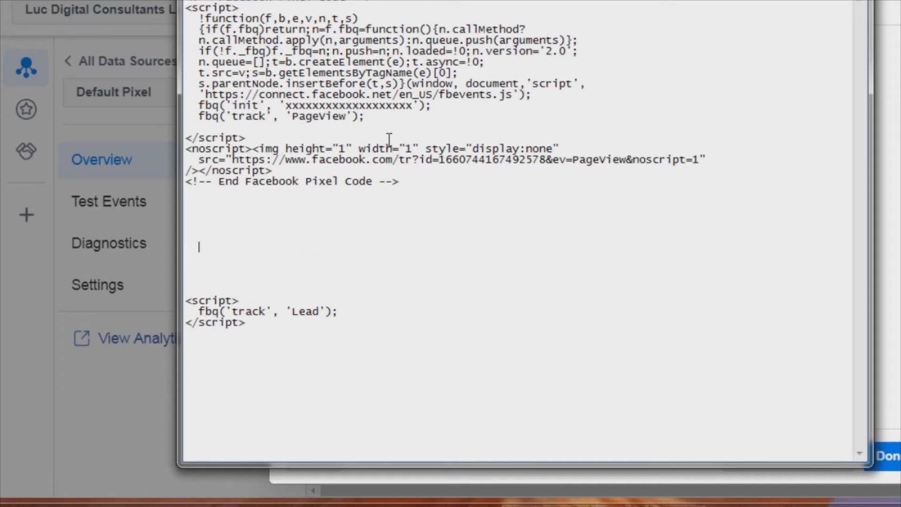
pyautogui.click(390, 118)
pyautogui.press('Return')
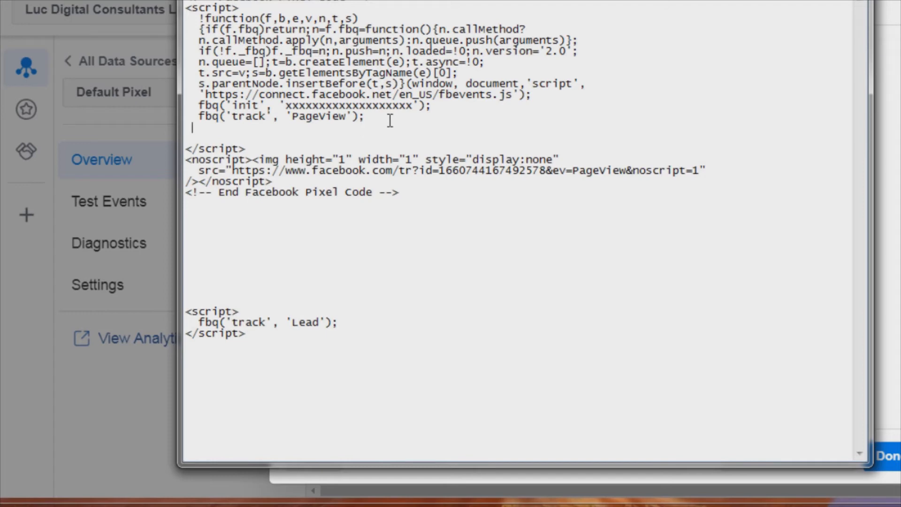
pyautogui.hotkey('ctrl', 'v')
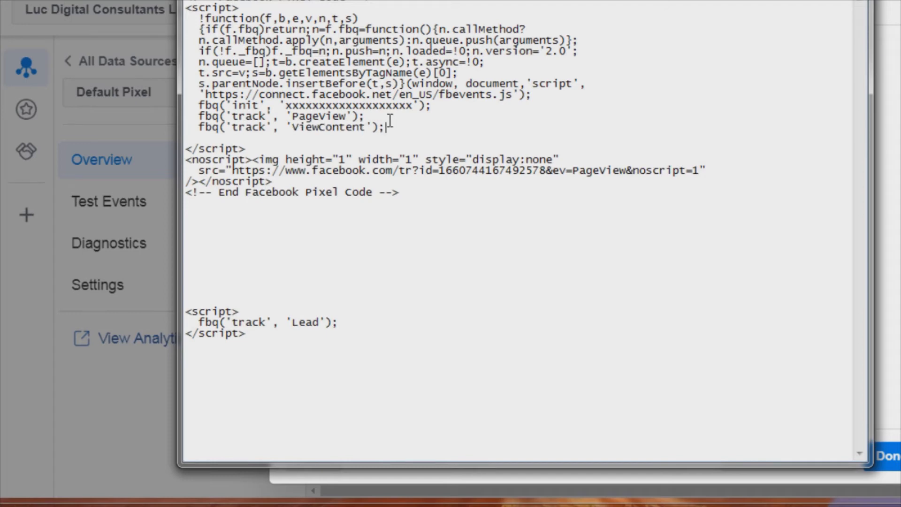
pyautogui.press('Down')
pyautogui.press('BackSpace')
pyautogui.press('BackSpace')
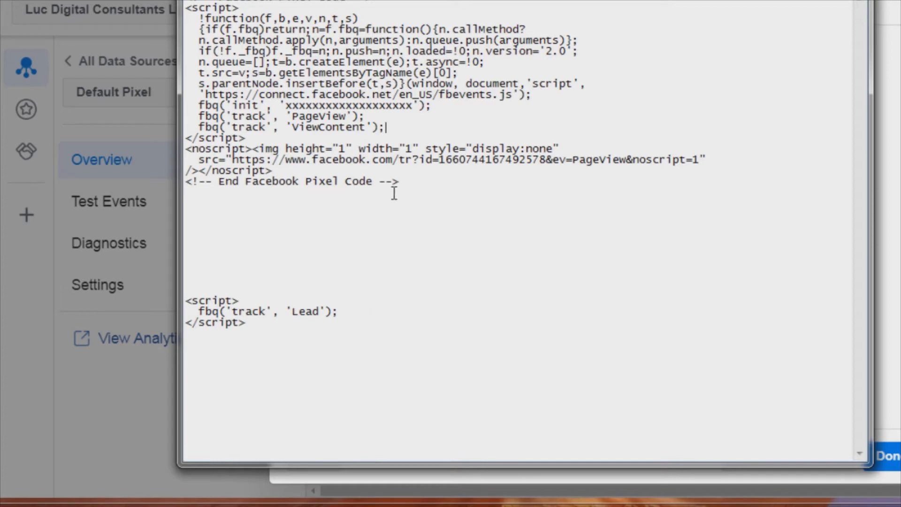
# - Duplicate the whole View Content pixel code and paste the copy below it
pyautogui.moveTo(399, 182); pyautogui.dragTo(373, 1)
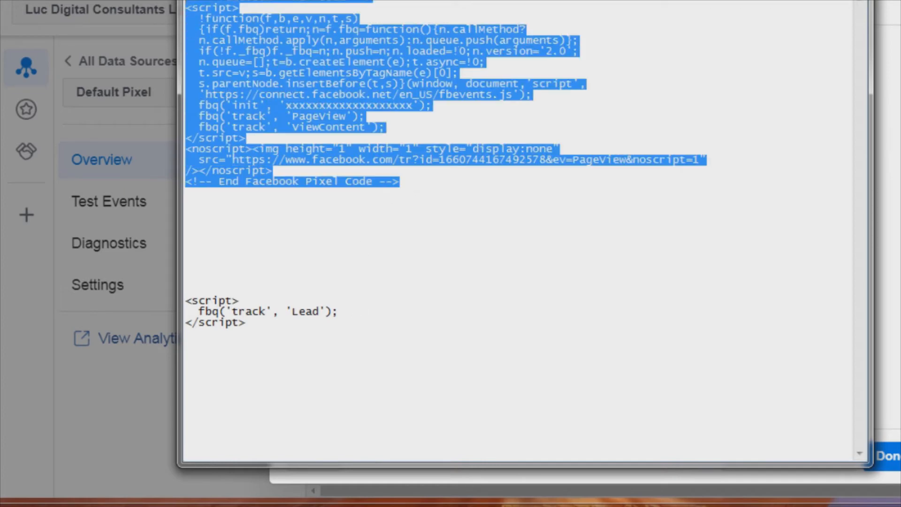
pyautogui.click(227, 235)
pyautogui.hotkey('ctrl', 'v')
pyautogui.hotkey('ctrl', 'v')
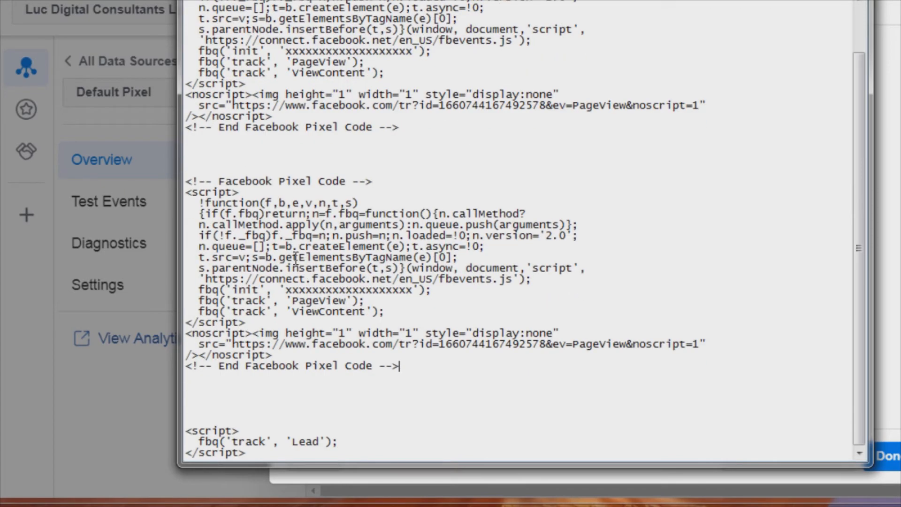
pyautogui.scroll(-1, 296, 244)
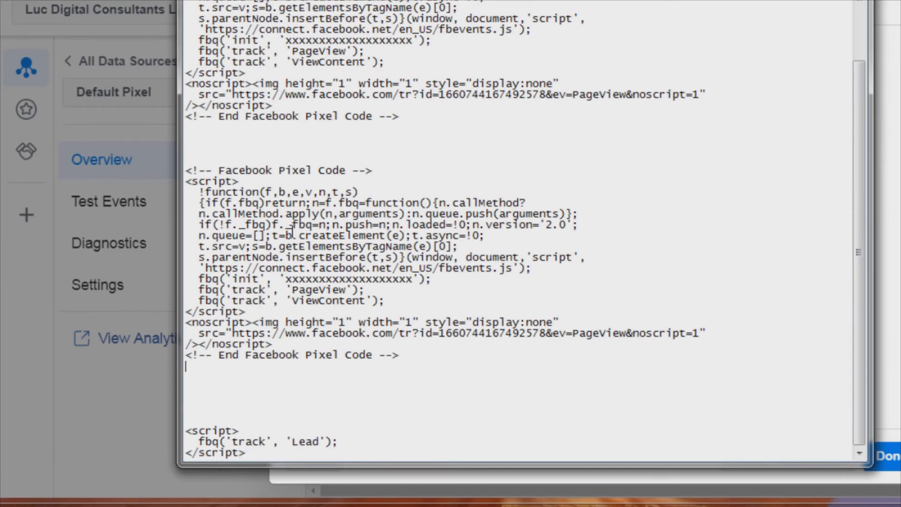
# - Replace the View Content track call in the second pixel copy with the Lead track call and delete the leftover empty script tags
pyautogui.moveTo(339, 442); pyautogui.dragTo(201, 445)
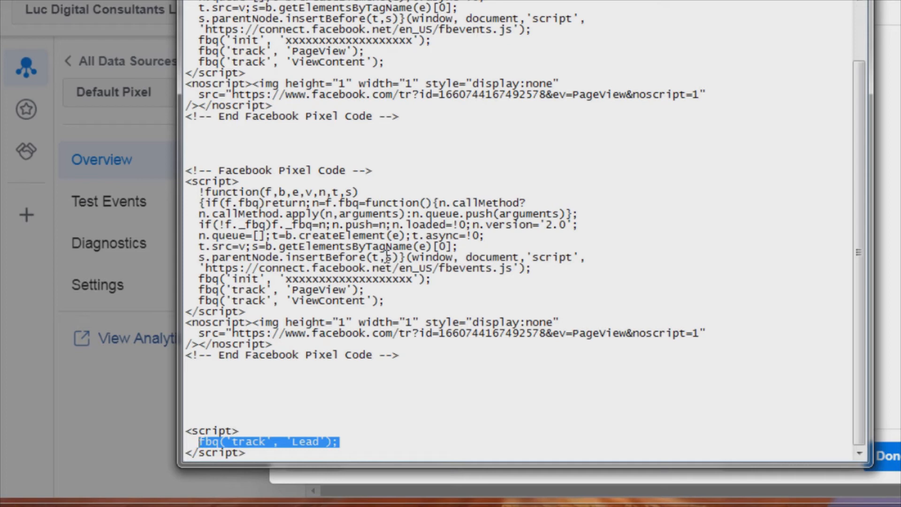
pyautogui.press('BackSpace')
pyautogui.moveTo(386, 301); pyautogui.dragTo(199, 303)
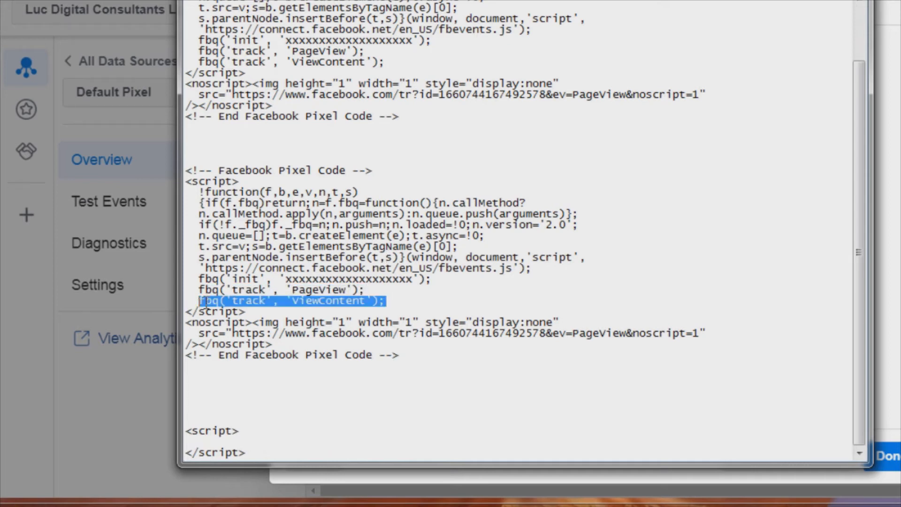
pyautogui.hotkey('ctrl', 'v')
pyautogui.moveTo(245, 398); pyautogui.dragTo(292, 462)
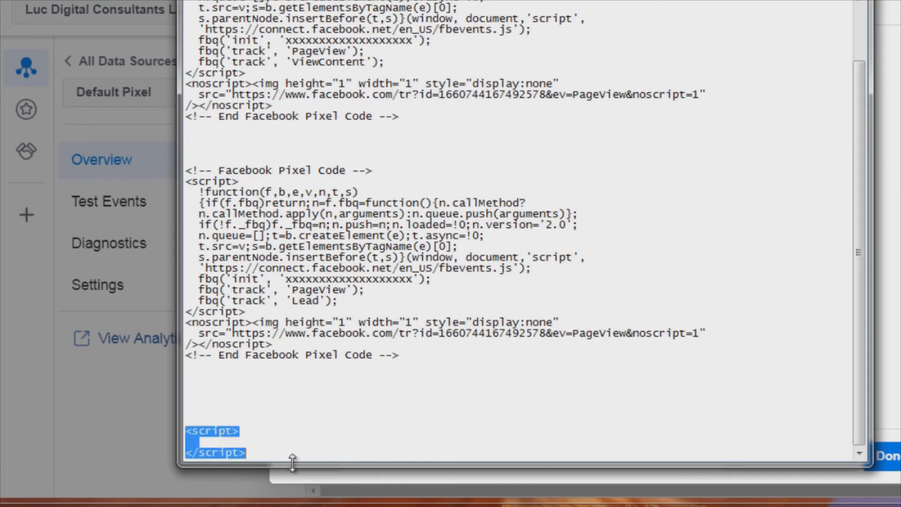
pyautogui.press('BackSpace')
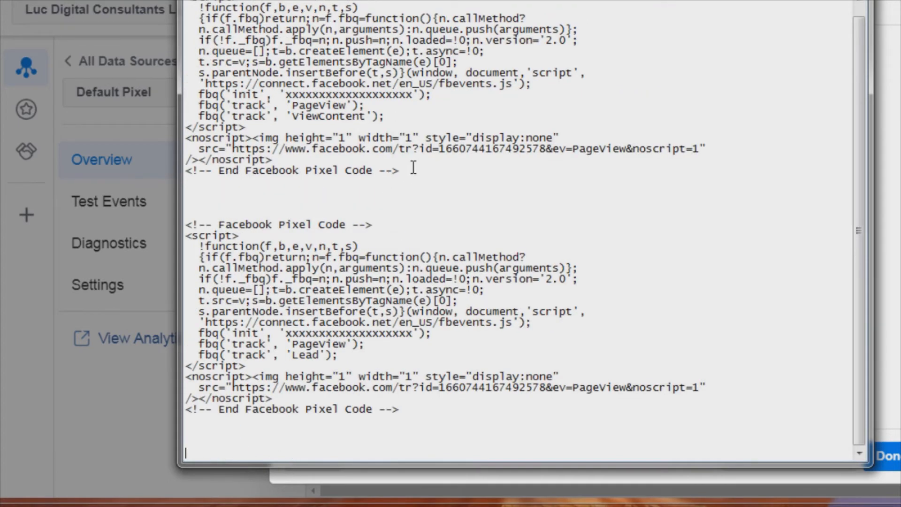
# - Copy the View Content pixel code and paste it into the ClickFunnels opt-in page's header tracking code
pyautogui.moveTo(413, 167); pyautogui.dragTo(263, 0)
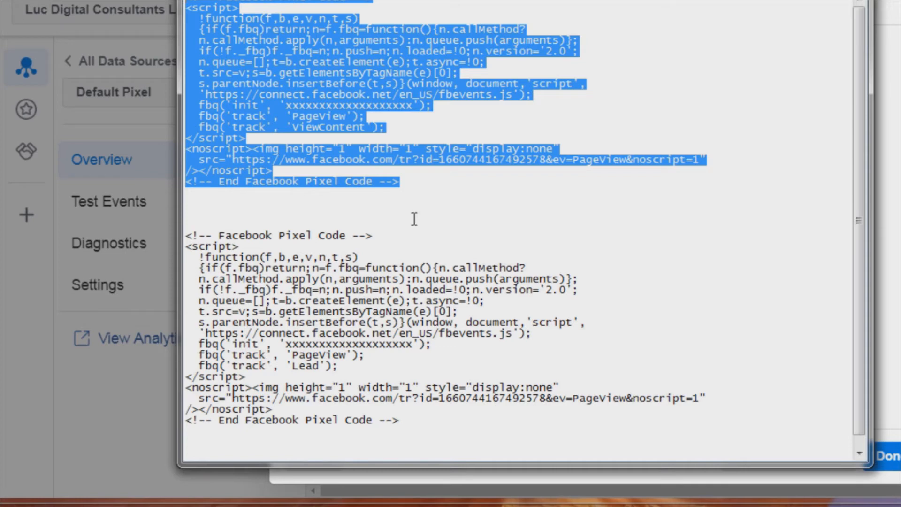
pyautogui.rightClick(319, 71)
pyautogui.click(359, 127)
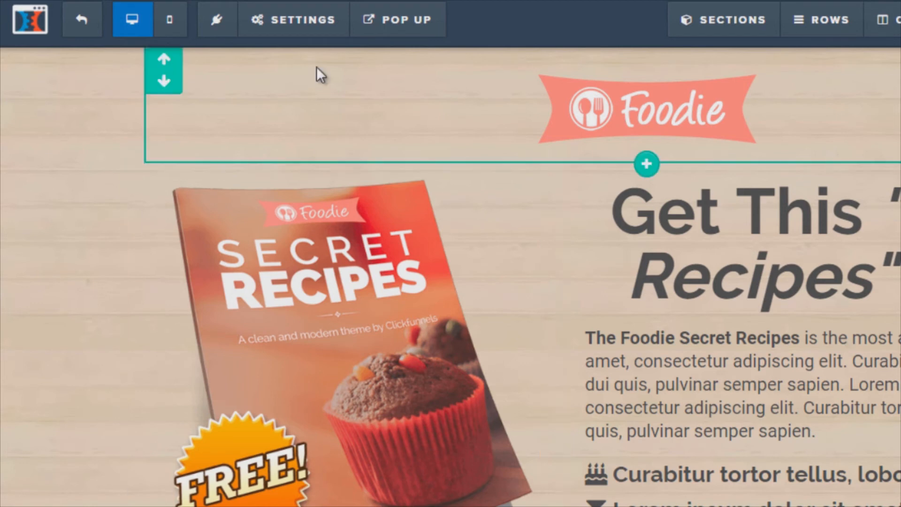
pyautogui.moveTo(289, 27)
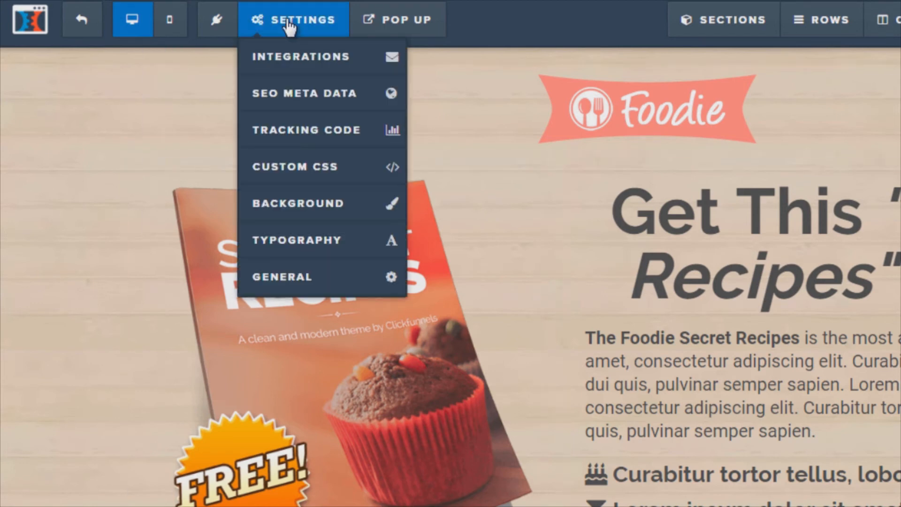
pyautogui.click(298, 131)
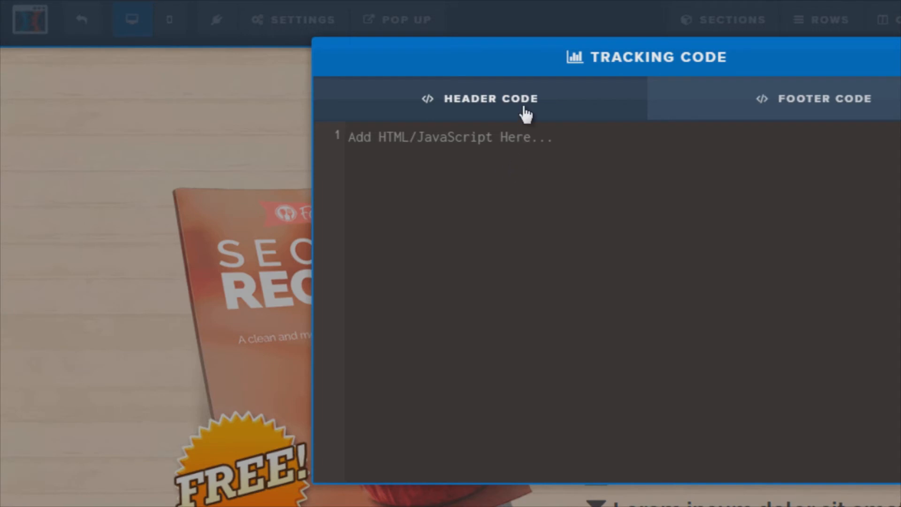
pyautogui.click(480, 164)
pyautogui.rightClick(478, 142)
pyautogui.click(536, 241)
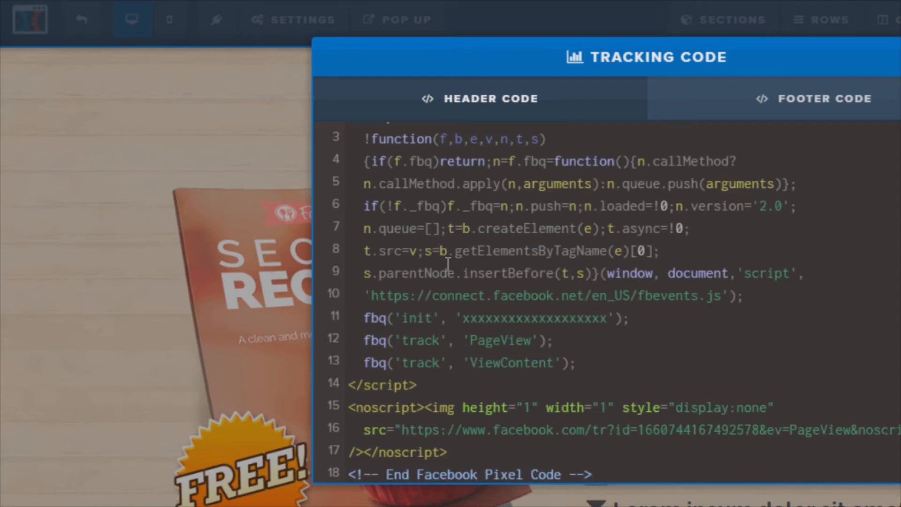
pyautogui.scroll(2, 448, 265)
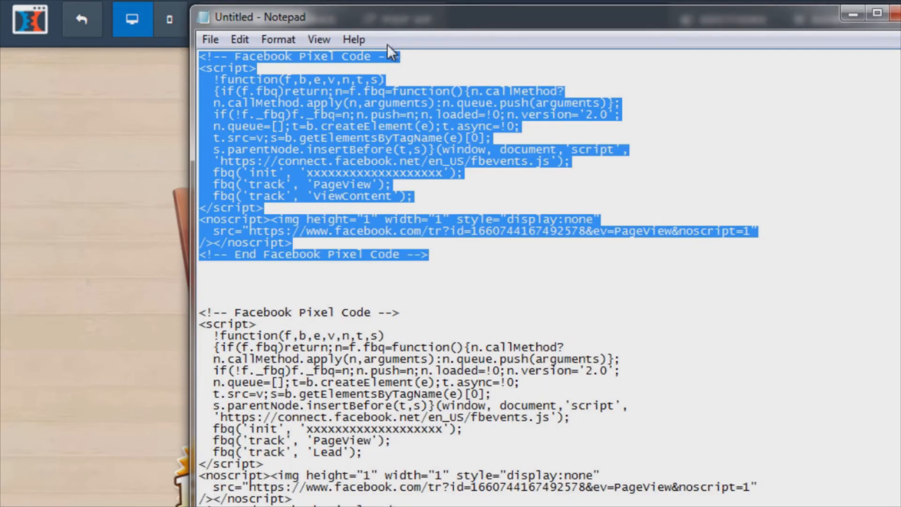
# - Copy the Lead pixel code from Notepad
pyautogui.scroll(-1, 498, 390)
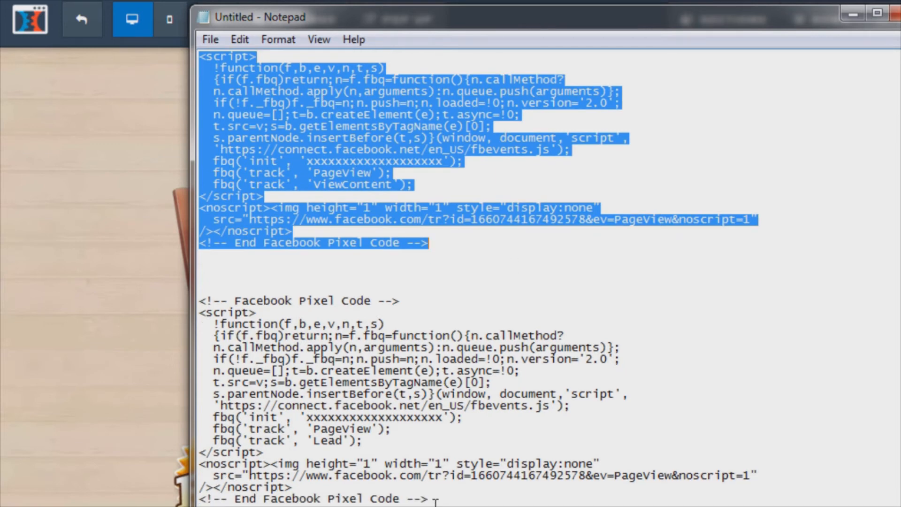
pyautogui.moveTo(435, 500); pyautogui.dragTo(197, 299)
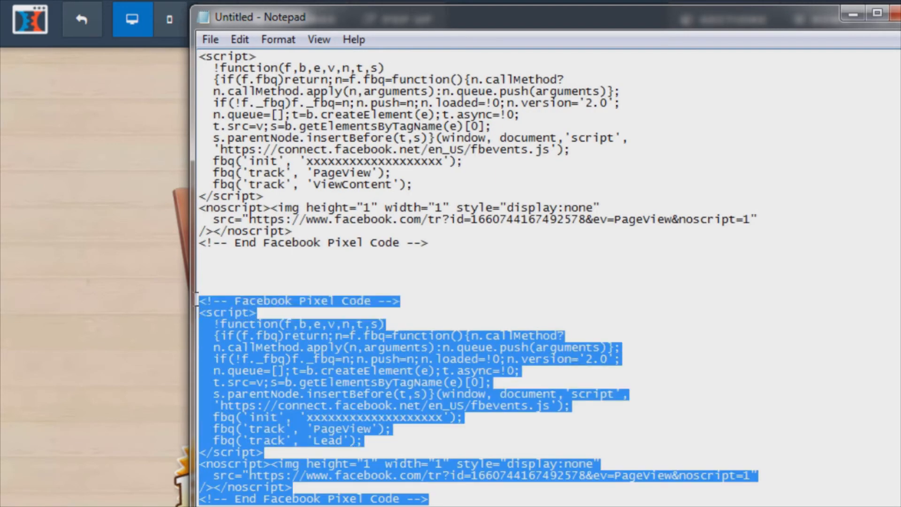
pyautogui.rightClick(374, 342)
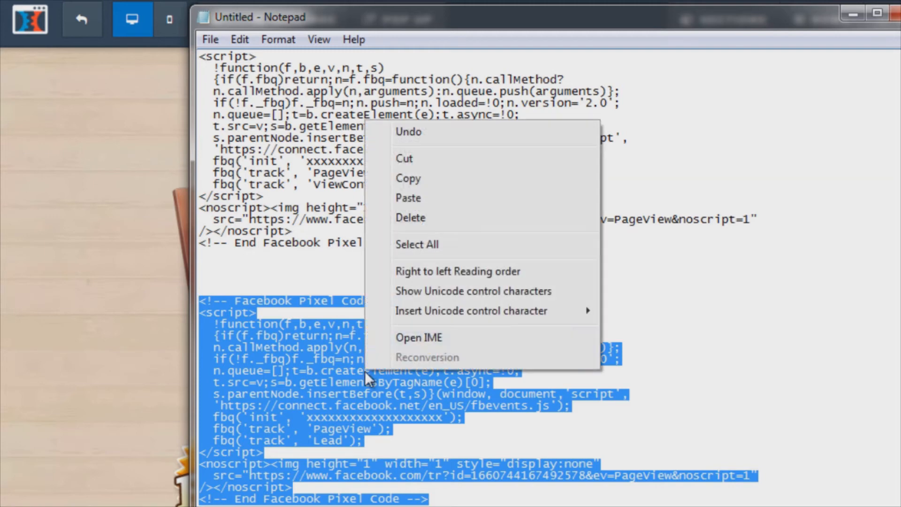
pyautogui.click(432, 182)
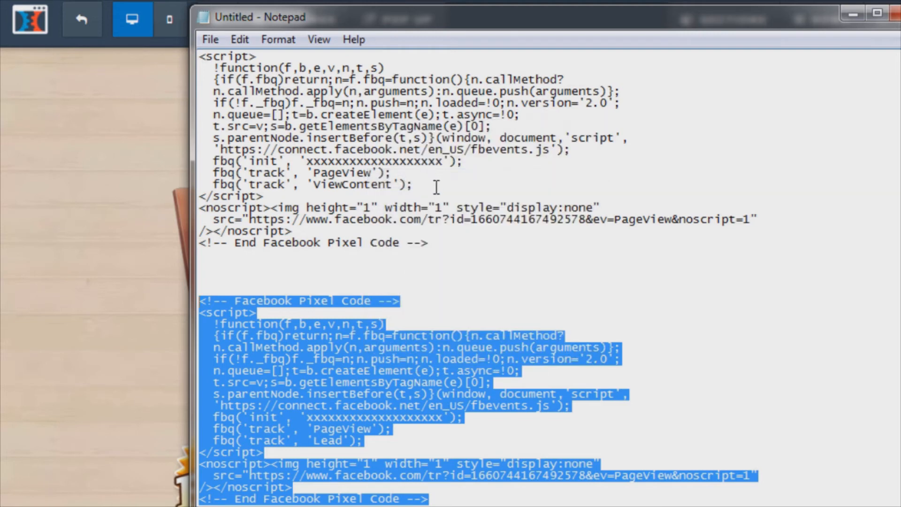
pyautogui.click(853, 15)
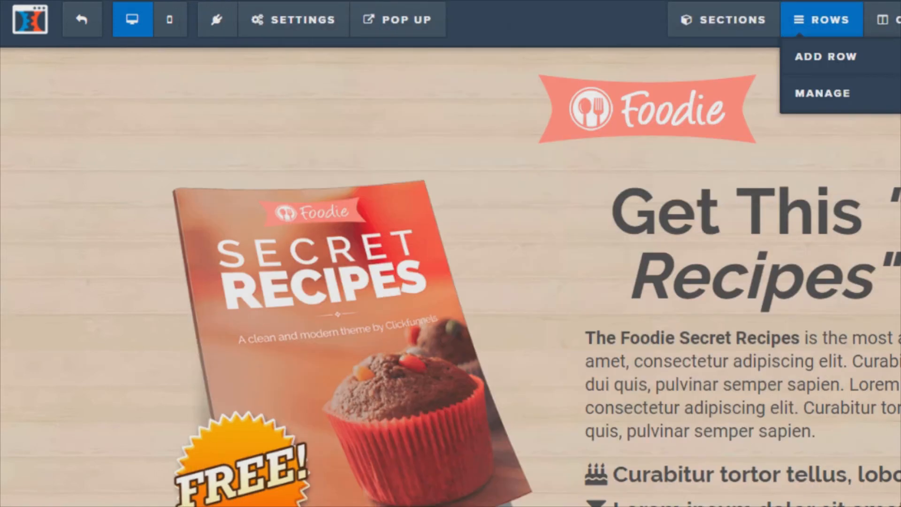
# - Open the thank-you page in ClickFunnels and paste the Lead pixel code into its header tracking code
pyautogui.click(80, 28)
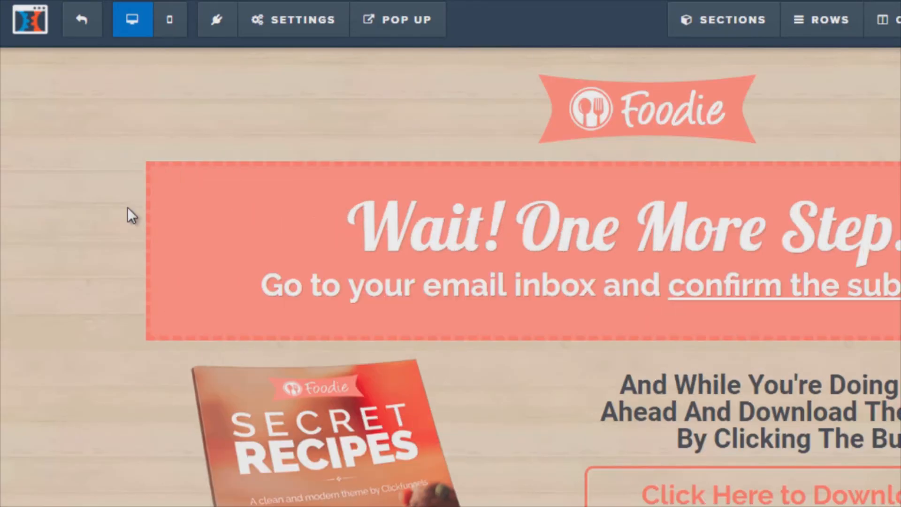
pyautogui.scroll(-4, 610, 251)
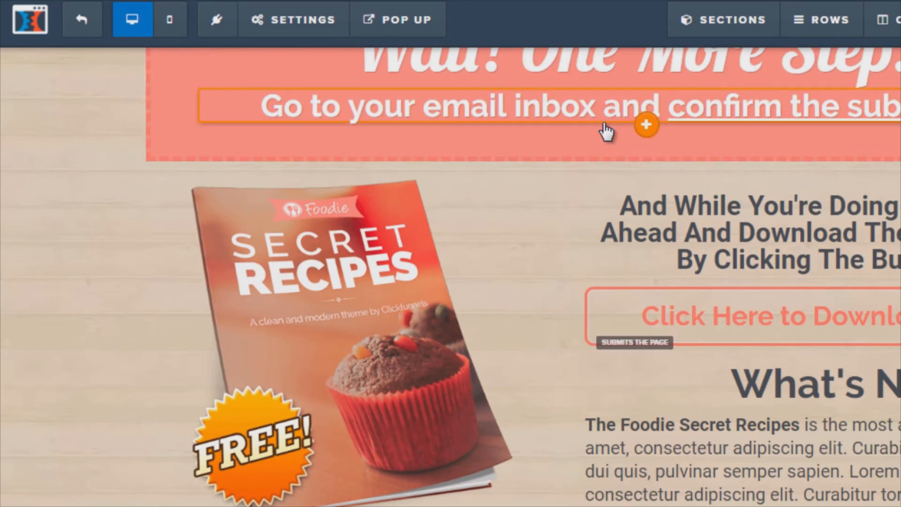
pyautogui.scroll(2, 513, 147)
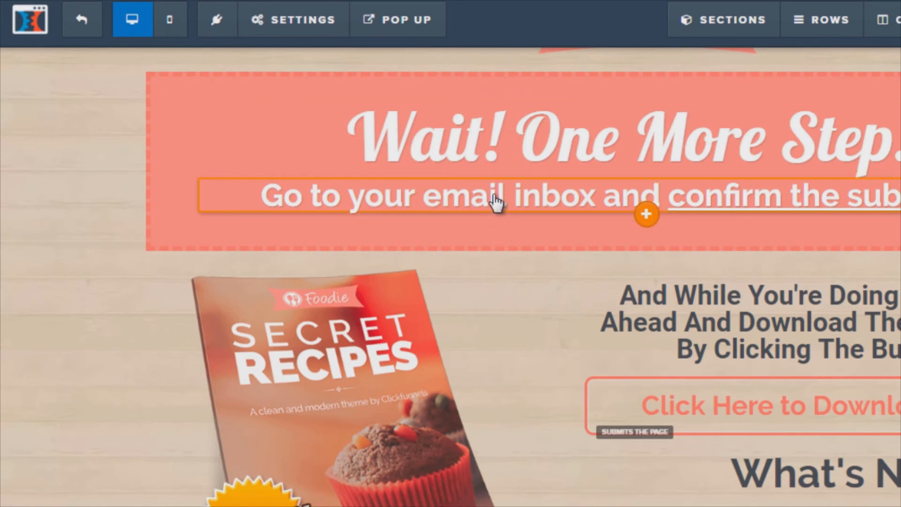
pyautogui.scroll(-4, 496, 202)
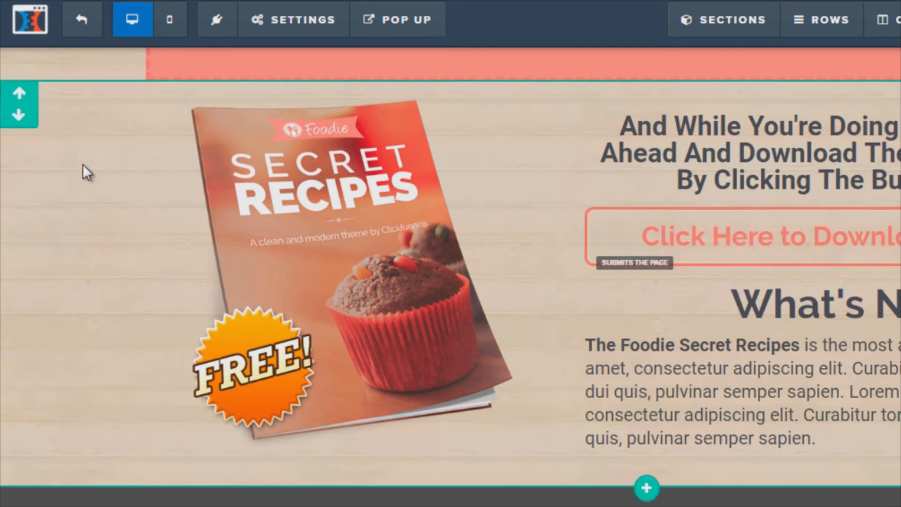
pyautogui.scroll(2, 85, 162)
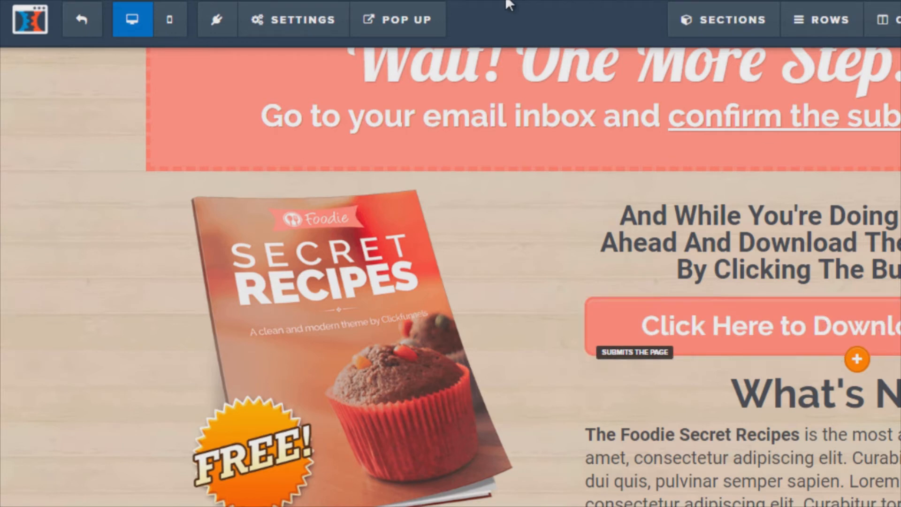
pyautogui.click(293, 19)
pyautogui.click(314, 132)
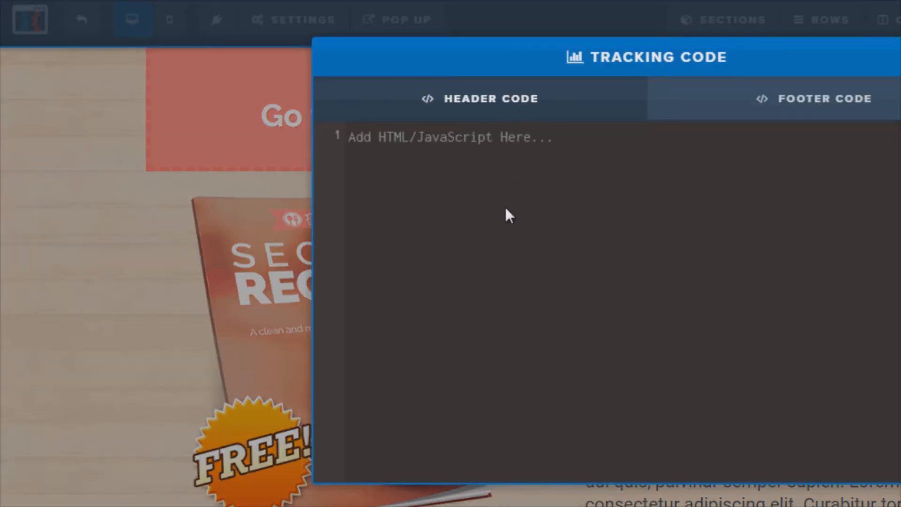
pyautogui.rightClick(472, 146)
pyautogui.click(500, 256)
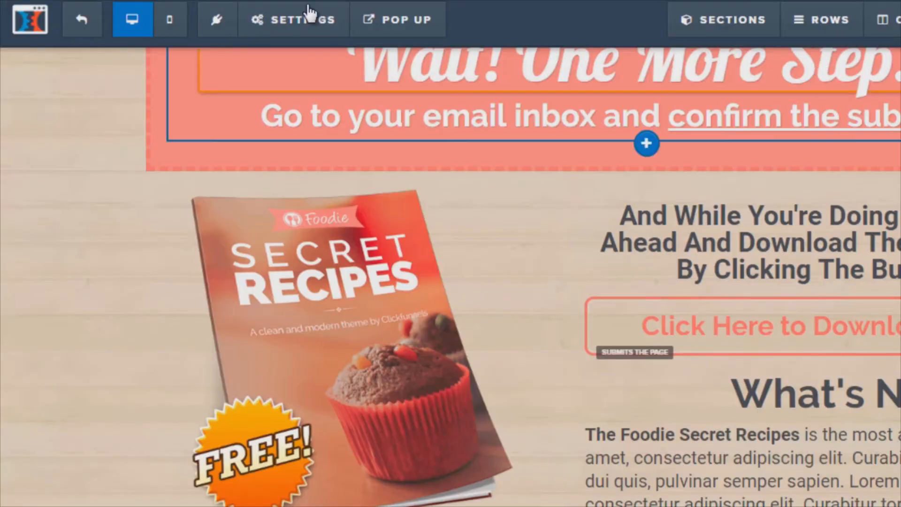
pyautogui.click(305, 20)
pyautogui.click(119, 153)
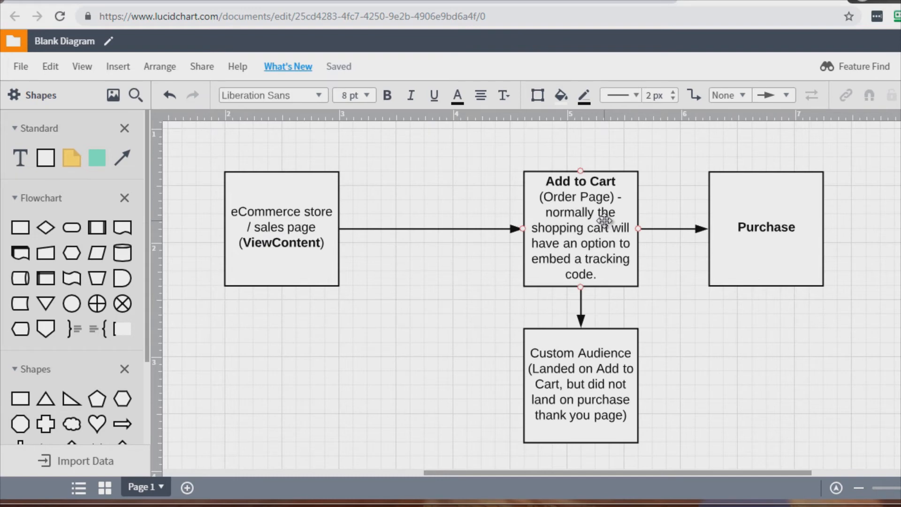
# - Examine the Lucidchart ecommerce flow of ViewContent, Add to Cart, Purchase and Custom Audience boxes
pyautogui.click(577, 382)
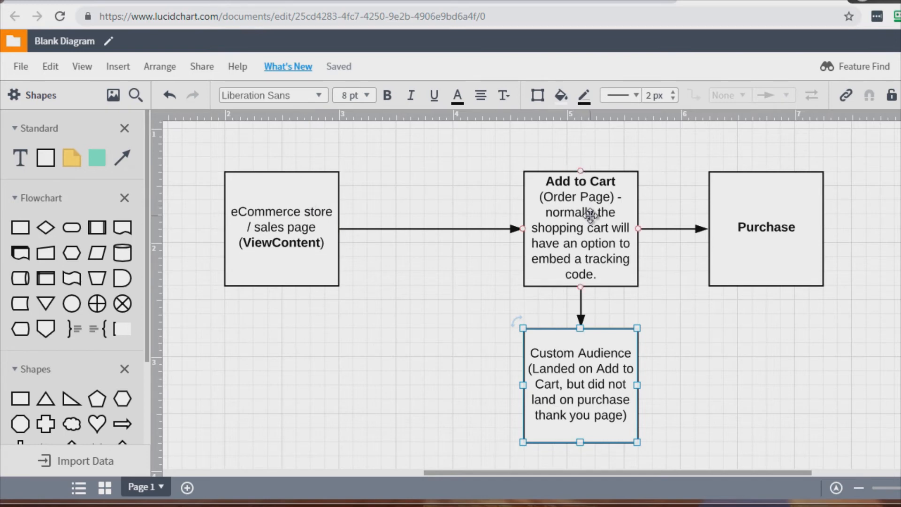
pyautogui.click(804, 218)
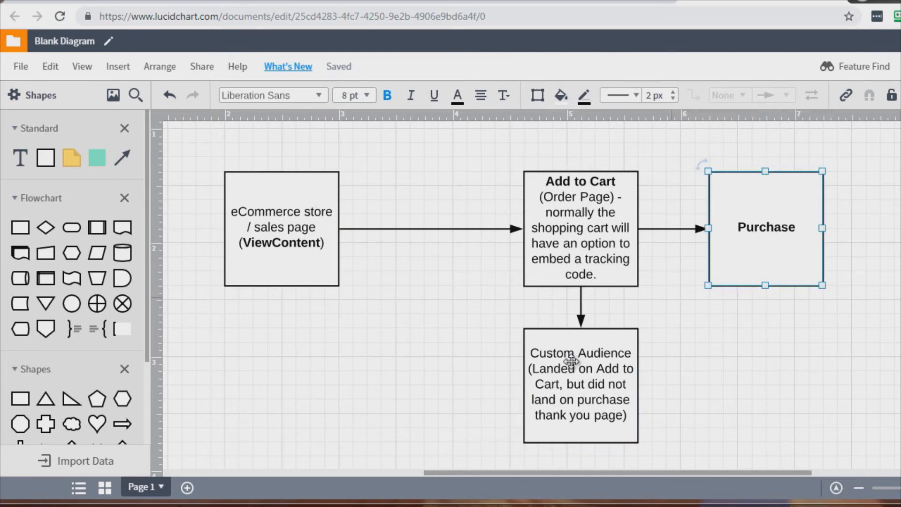
pyautogui.click(807, 309)
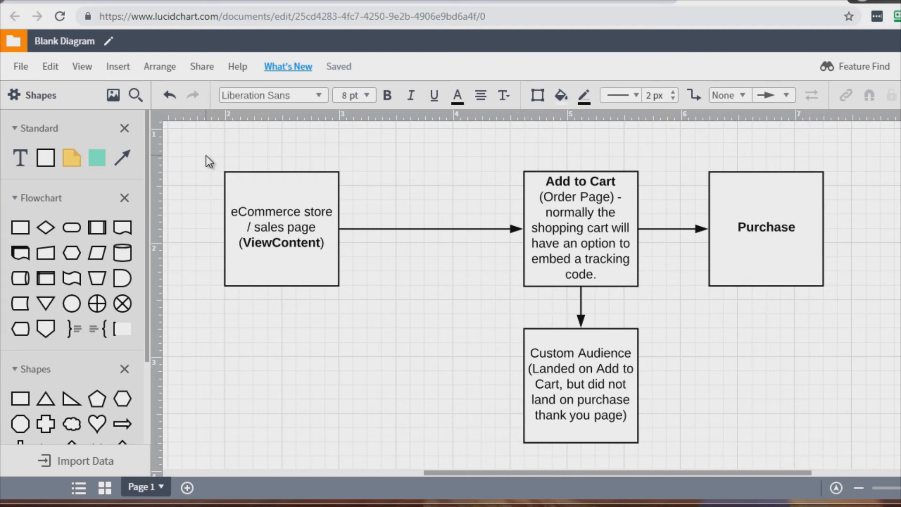
pyautogui.click(283, 209)
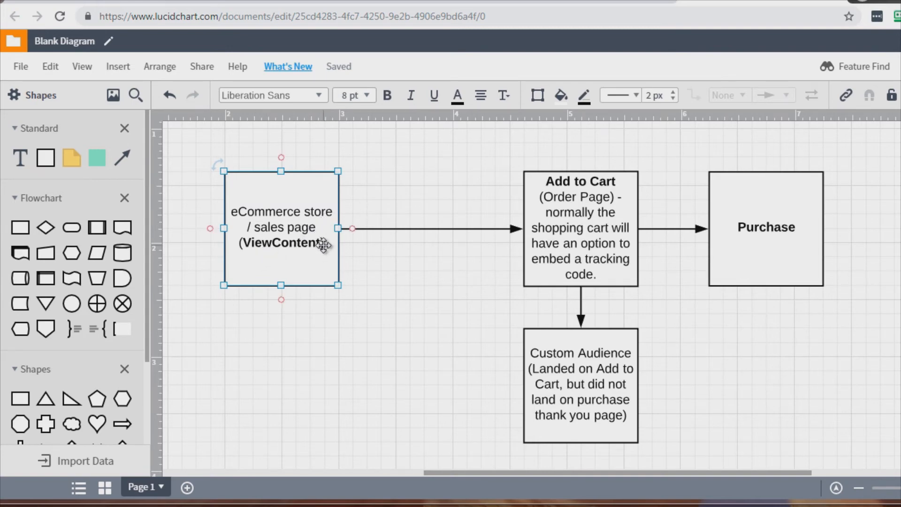
pyautogui.click(377, 204)
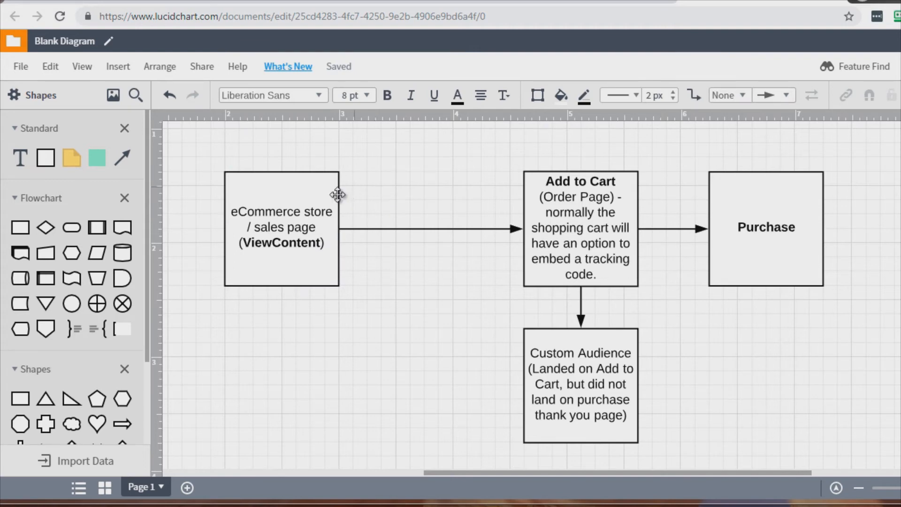
pyautogui.click(511, 503)
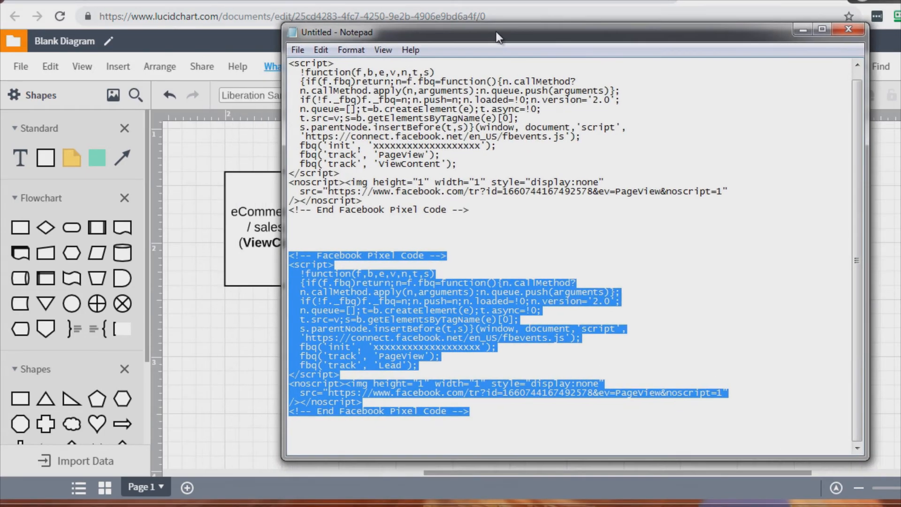
pyautogui.moveTo(499, 37); pyautogui.dragTo(514, 25)
pyautogui.click(426, 188)
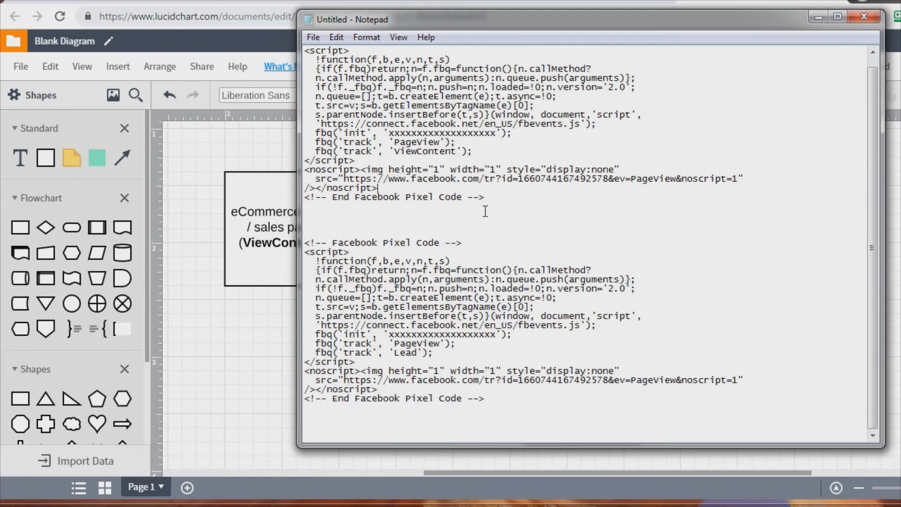
pyautogui.moveTo(490, 197); pyautogui.dragTo(303, 39)
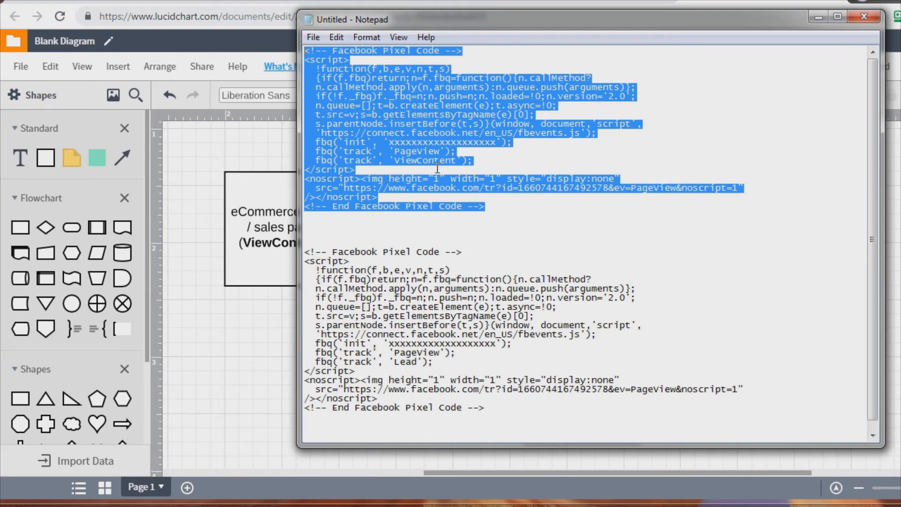
pyautogui.click(323, 253)
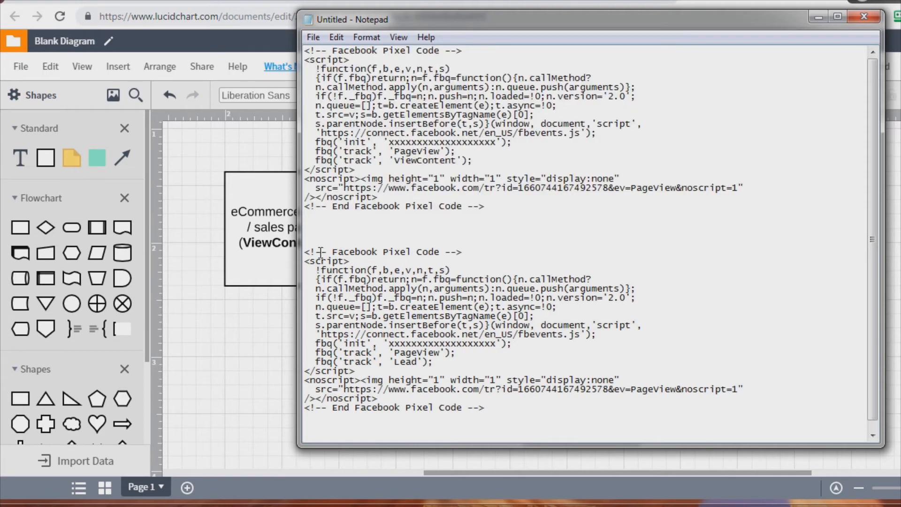
# - Change the second pixel code's tracked event from Lead to AddToCart
pyautogui.scroll(-1, 324, 253)
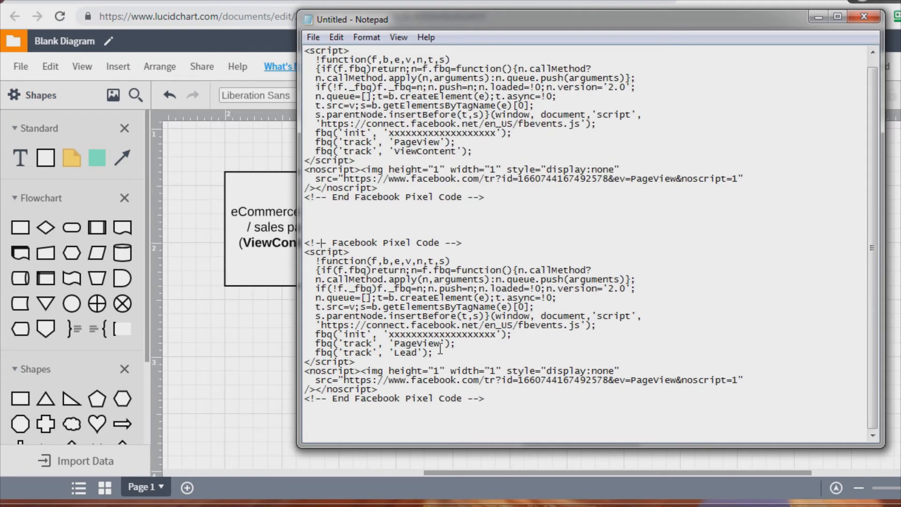
pyautogui.moveTo(417, 352); pyautogui.dragTo(395, 352)
pyautogui.write('AddToCart')
# - Copy the whole AddToCart pixel code block and paste a duplicate below it
pyautogui.moveTo(463, 353); pyautogui.dragTo(305, 352)
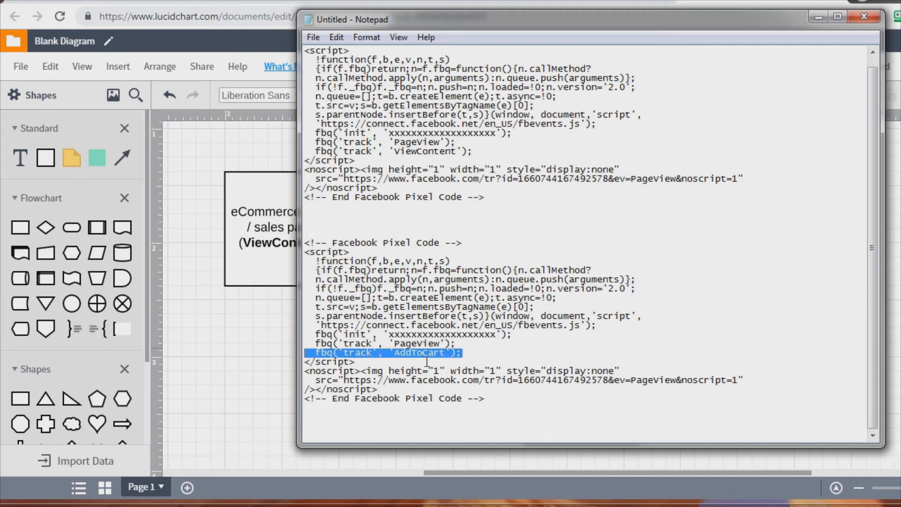
pyautogui.moveTo(499, 401); pyautogui.dragTo(287, 245)
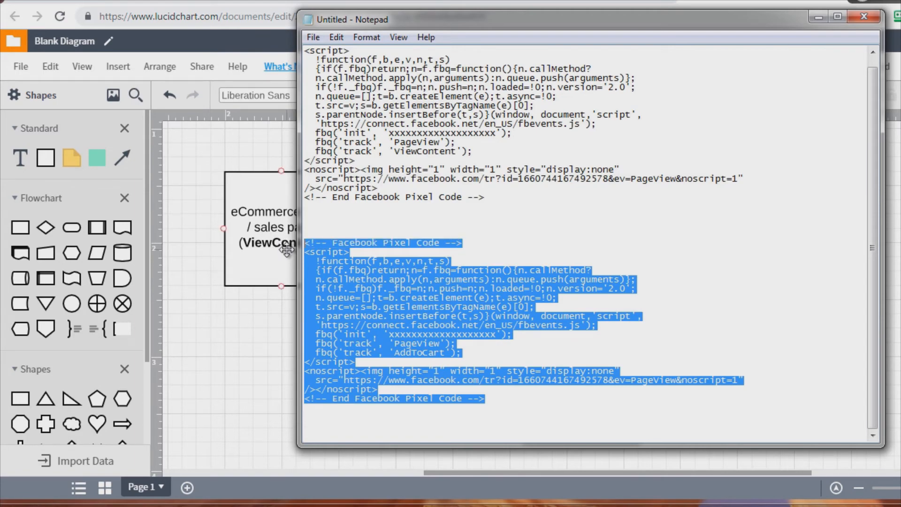
pyautogui.click(365, 432)
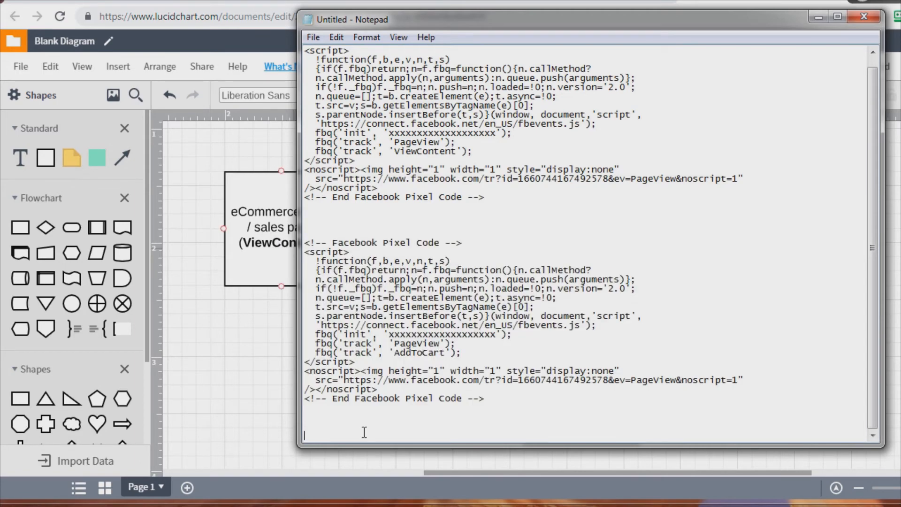
pyautogui.hotkey('ctrl', 'v')
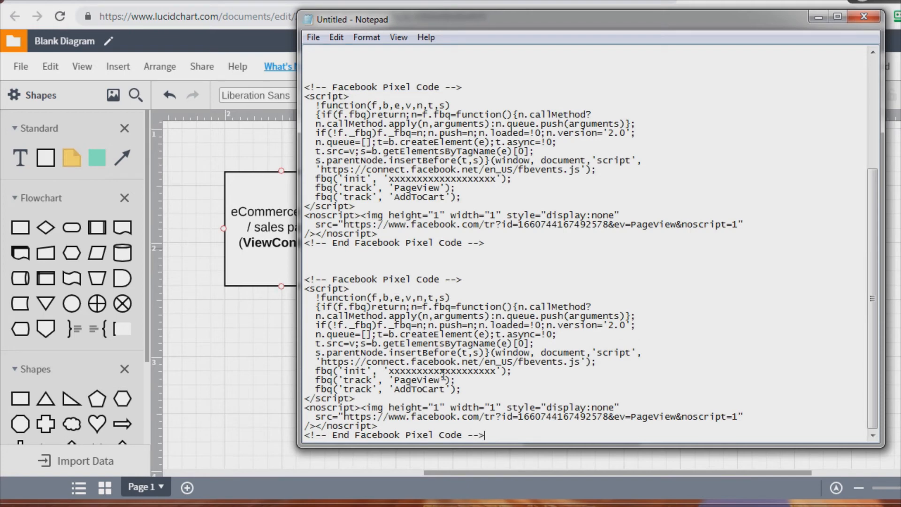
# - Change the duplicated pixel code's tracked event to Purchase
pyautogui.moveTo(445, 391); pyautogui.dragTo(397, 391)
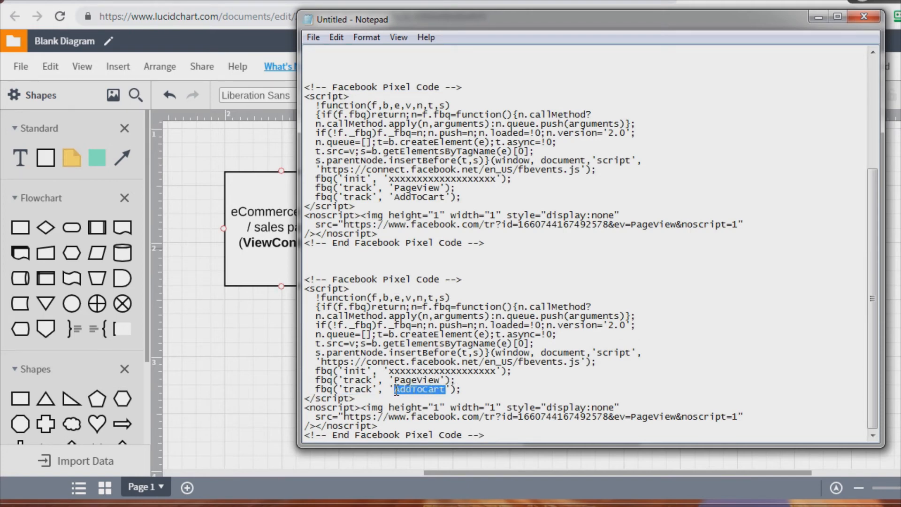
pyautogui.write('P')
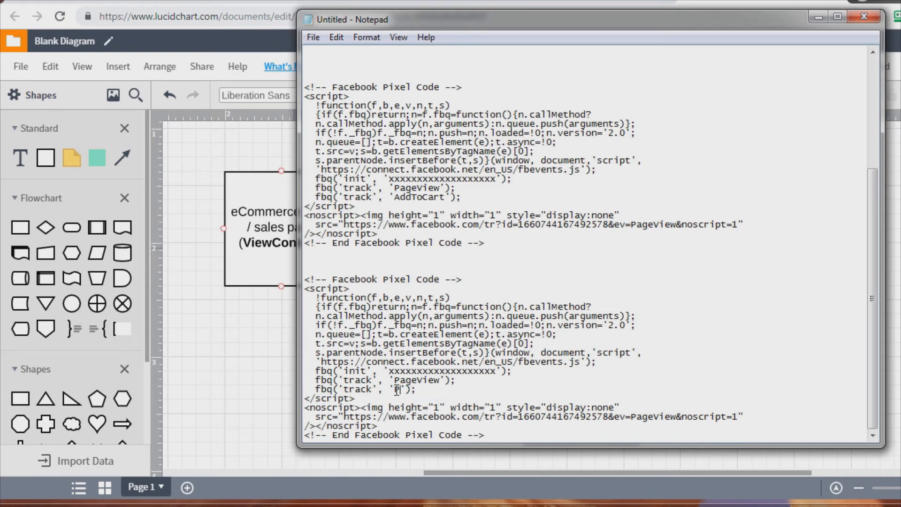
pyautogui.write('urchase')
# - Duplicate the ViewContent box below the flow and connect the Add to Cart box to the copy
pyautogui.click(200, 207)
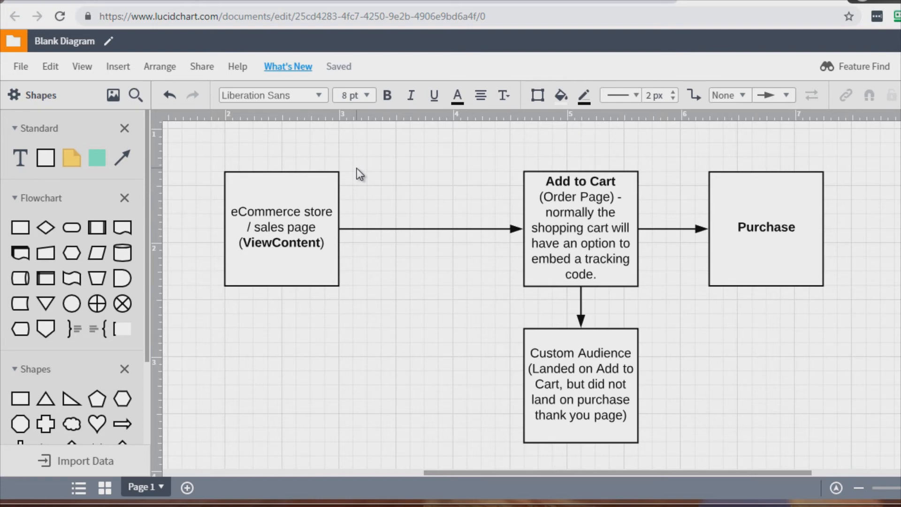
pyautogui.click(293, 182)
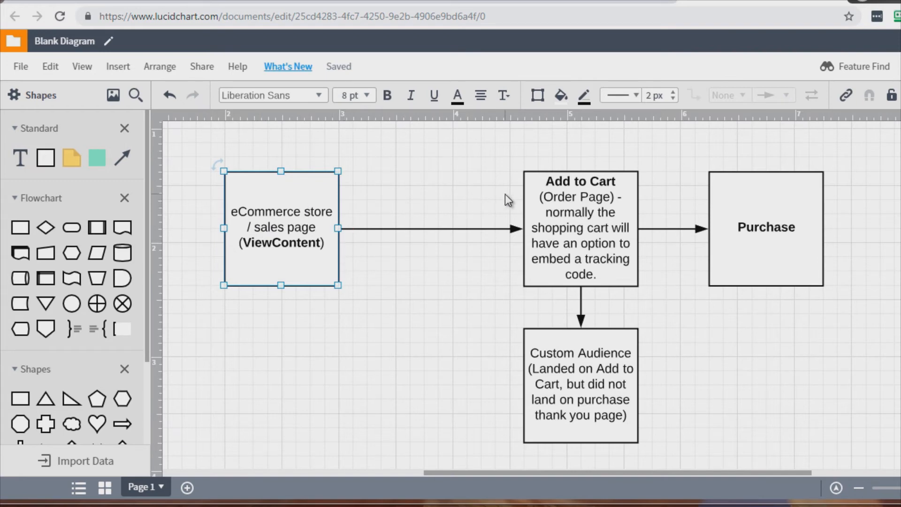
pyautogui.click(582, 225)
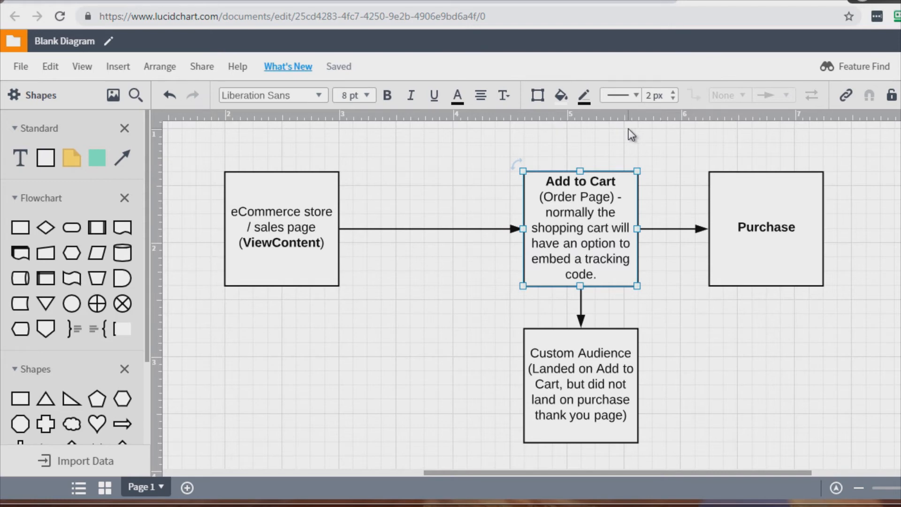
pyautogui.click(432, 229)
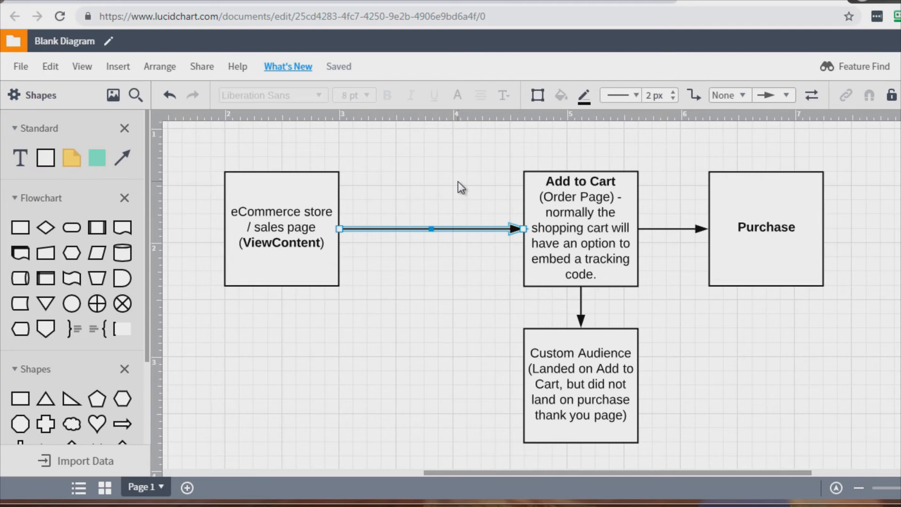
pyautogui.click(587, 228)
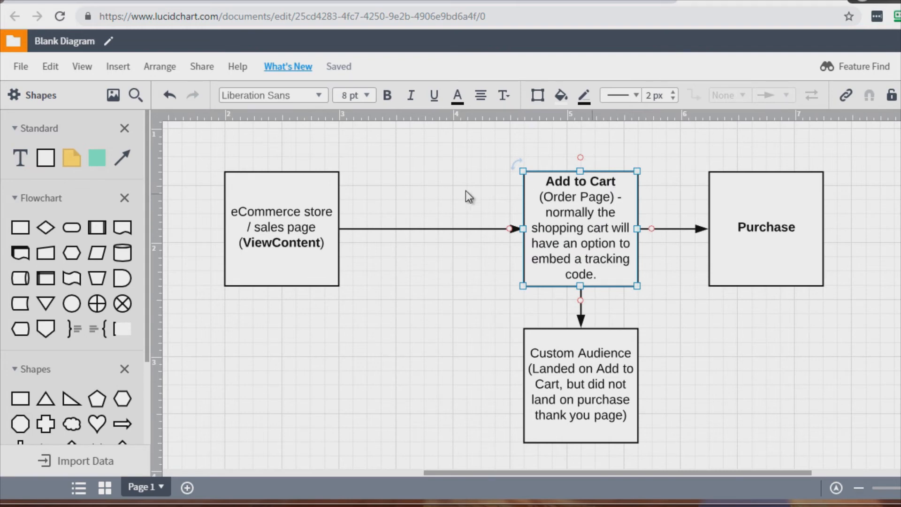
pyautogui.click(259, 228)
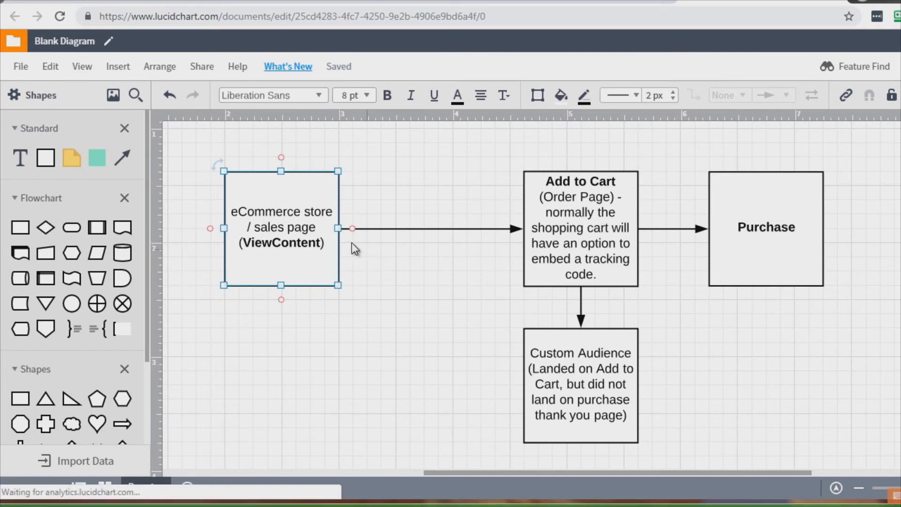
pyautogui.moveTo(326, 242); pyautogui.dragTo(483, 384)
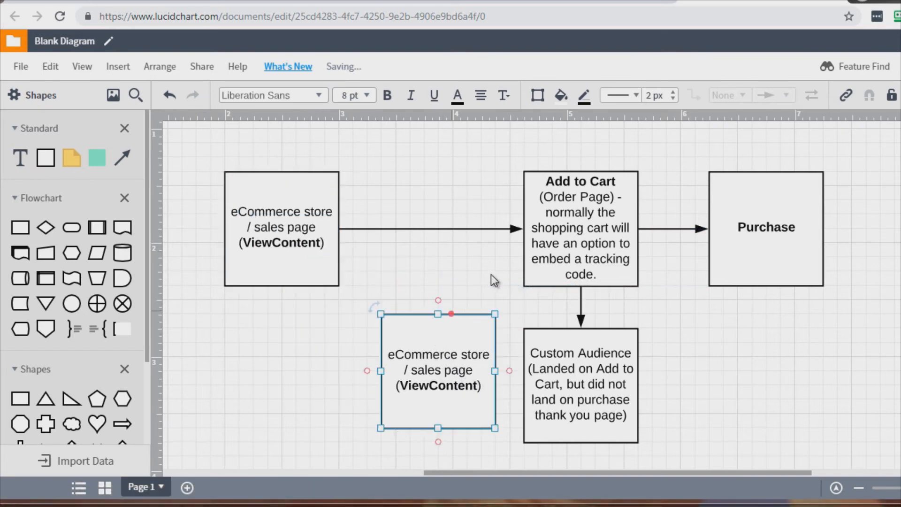
pyautogui.moveTo(520, 260); pyautogui.dragTo(438, 319)
# - Relabel the new box as IF NO OPTION - CLICKMETER
pyautogui.doubleClick(431, 388)
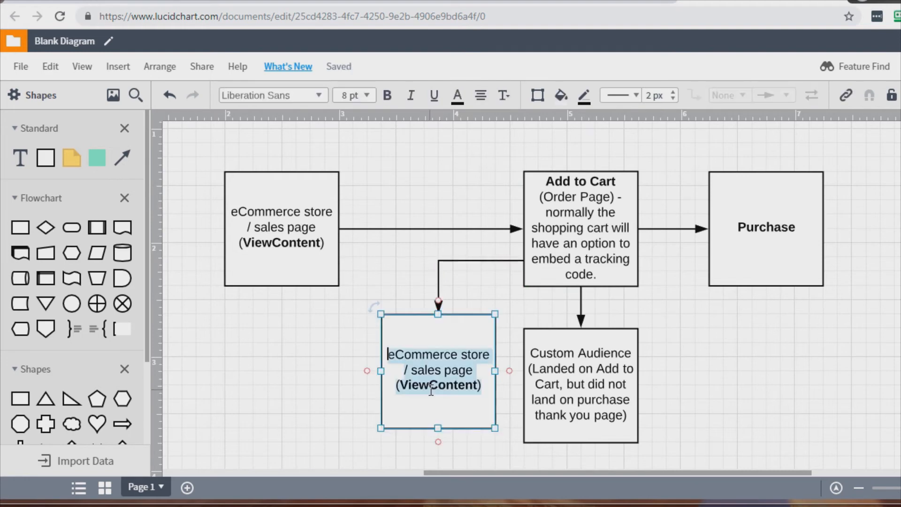
pyautogui.press('BackSpace')
pyautogui.write('IF NO OP')
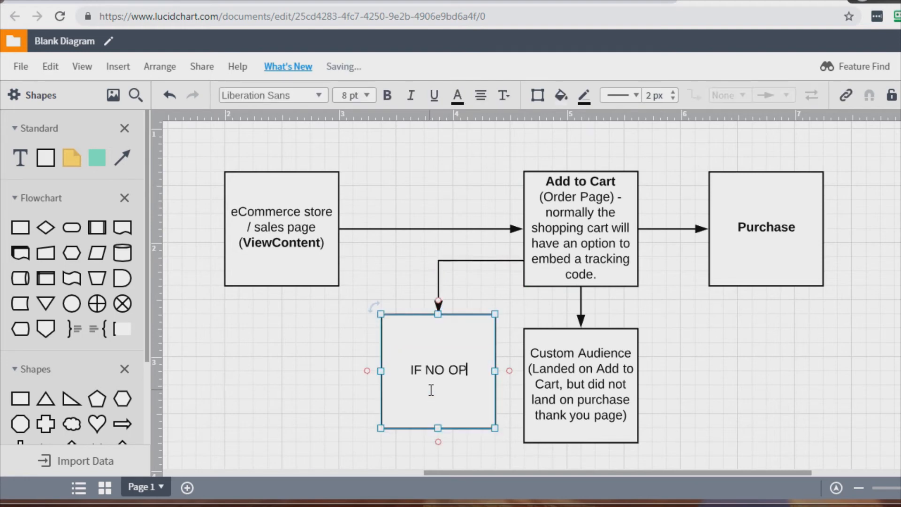
pyautogui.write('TION -')
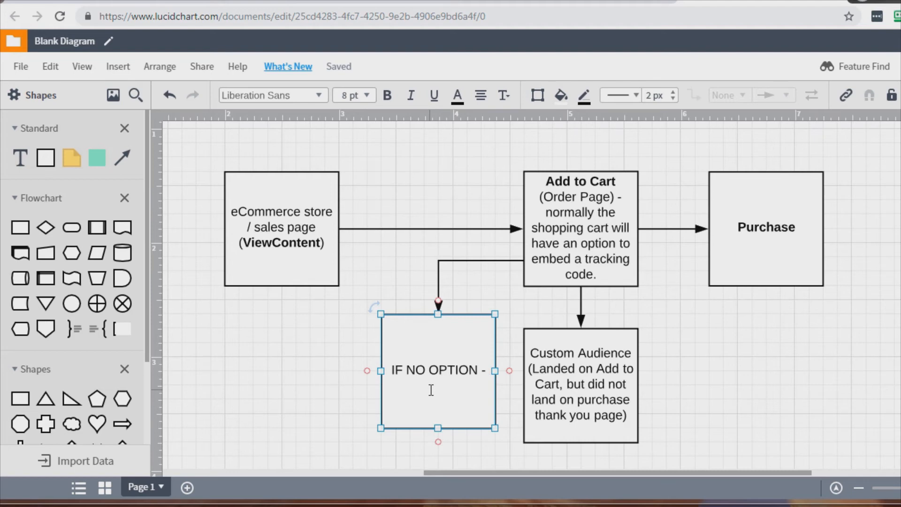
pyautogui.write('CLICKMETER')
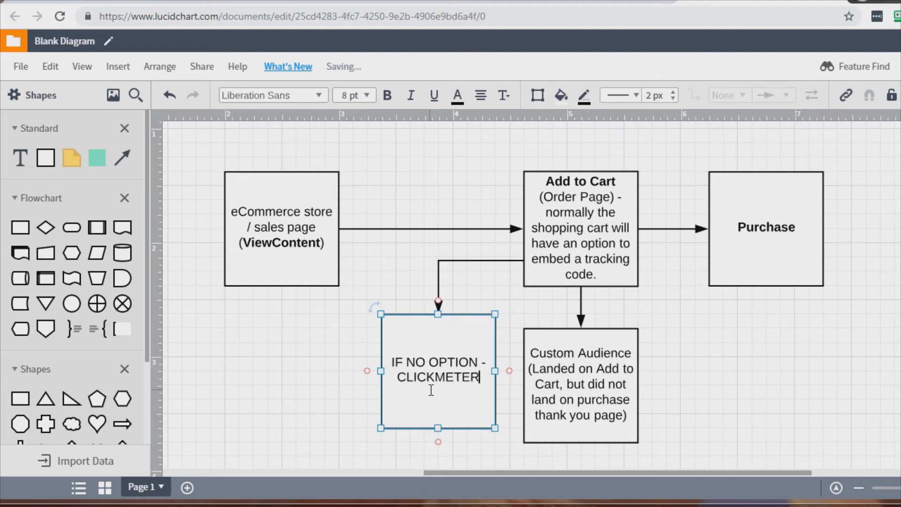
pyautogui.click(352, 356)
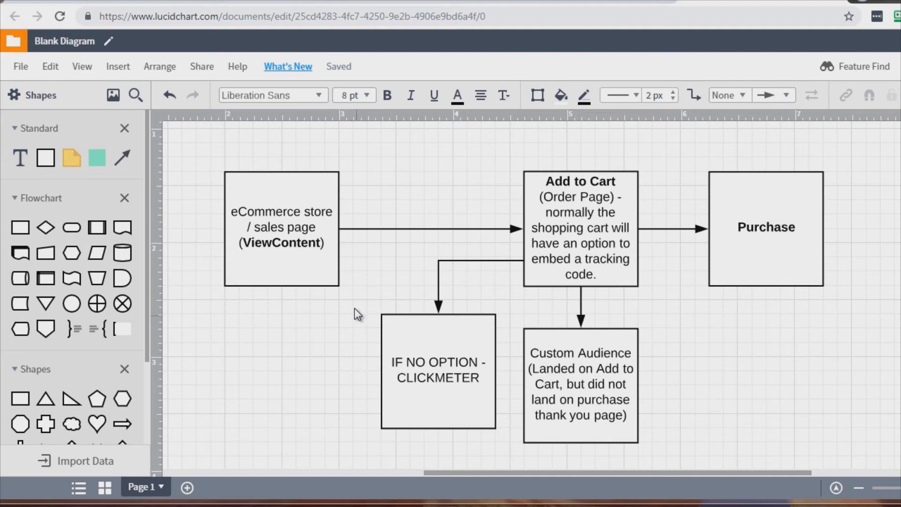
# - Delete the CLICKMETER box with its connector and undo the deletion
pyautogui.click(331, 250)
pyautogui.click(572, 221)
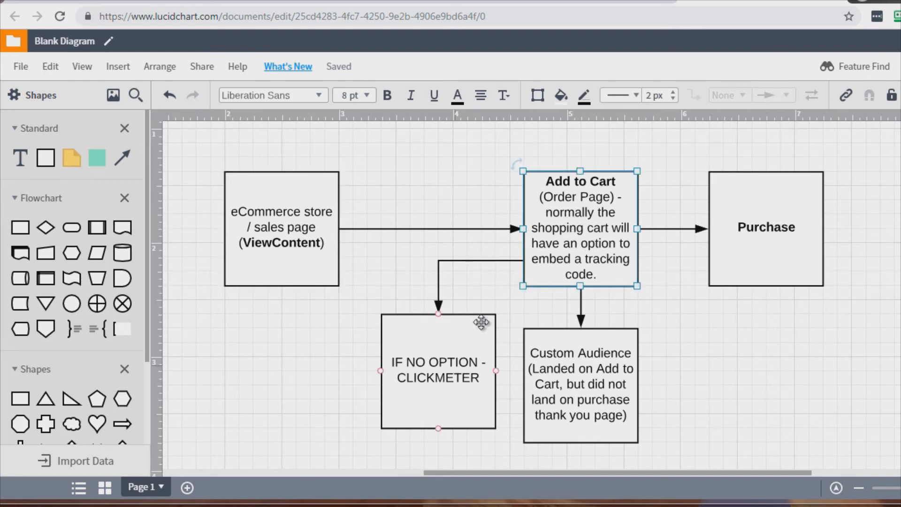
pyautogui.click(458, 362)
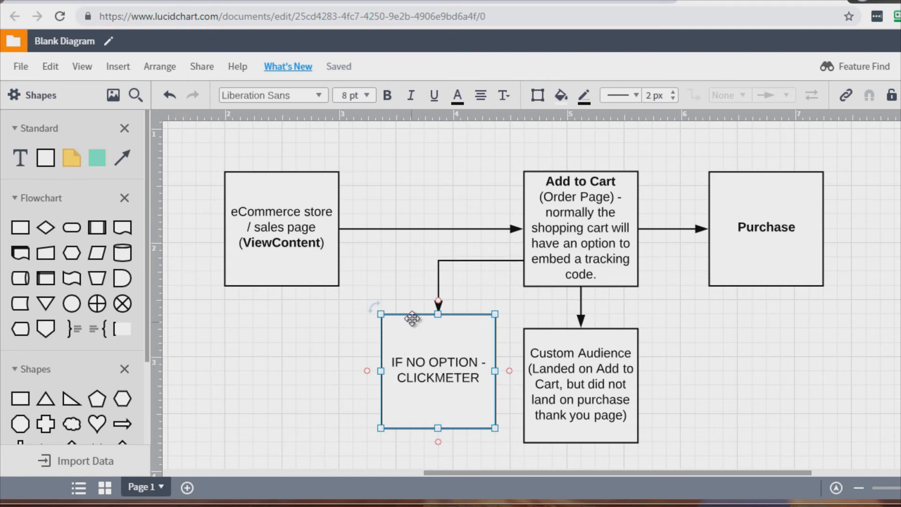
pyautogui.click(313, 336)
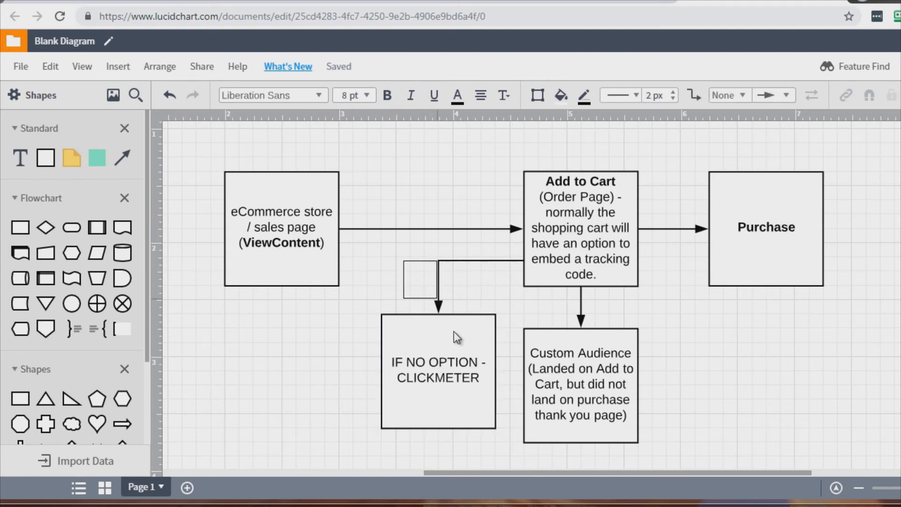
pyautogui.keyDown('shift'); pyautogui.click(469, 379); pyautogui.keyUp('shift')
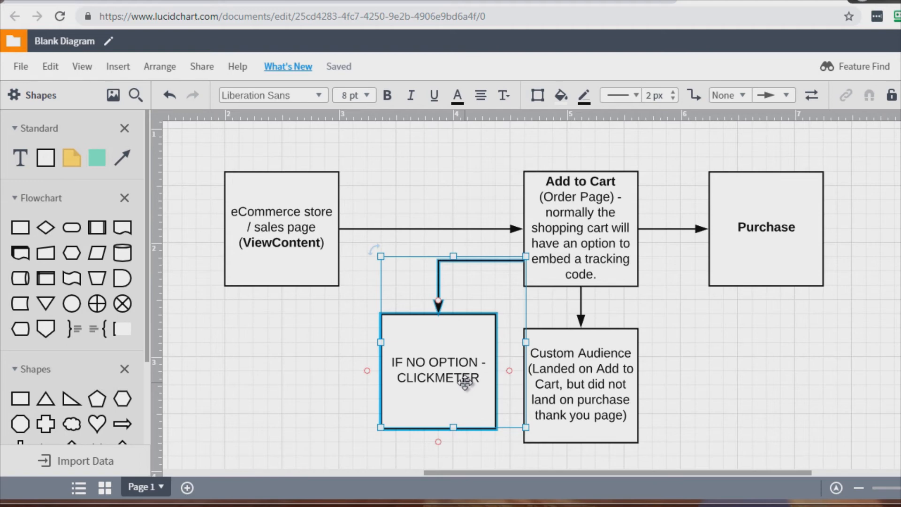
pyautogui.press('Delete')
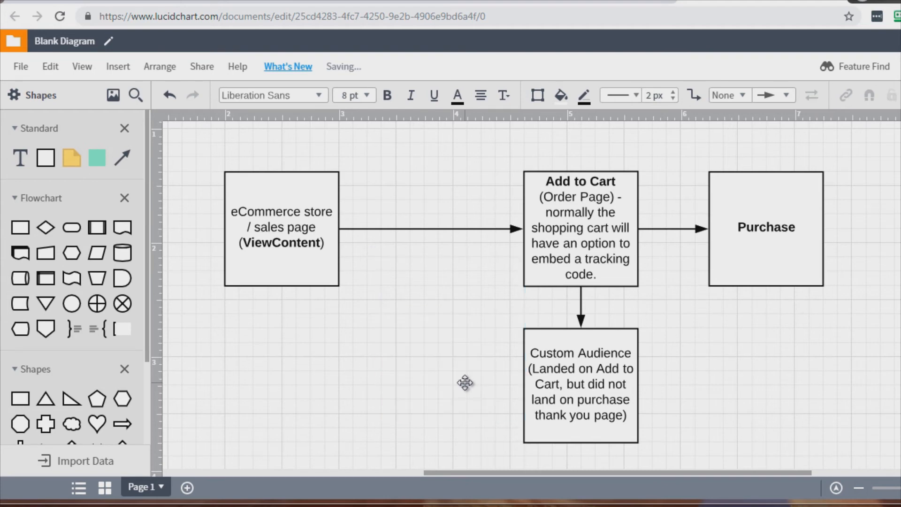
pyautogui.hotkey('ctrl', 'z')
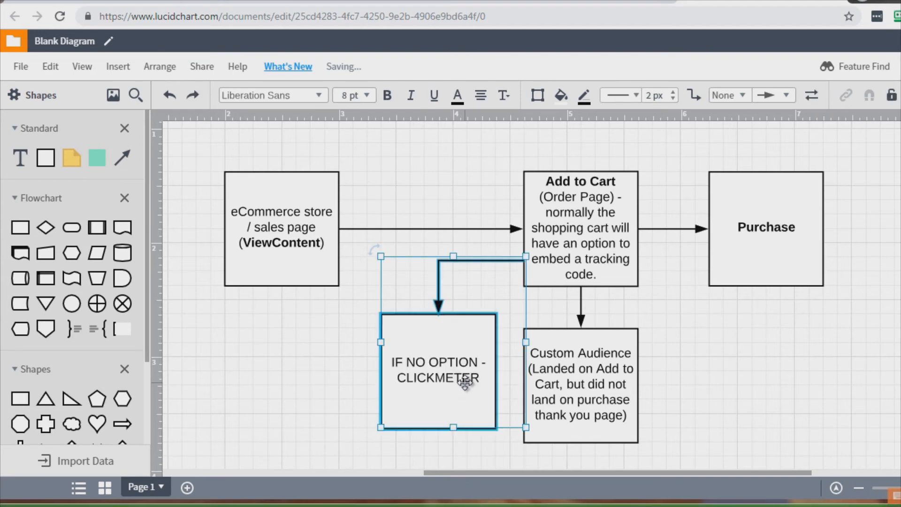
# - Select each box of the ecommerce flow in turn to review the diagram
pyautogui.click(577, 224)
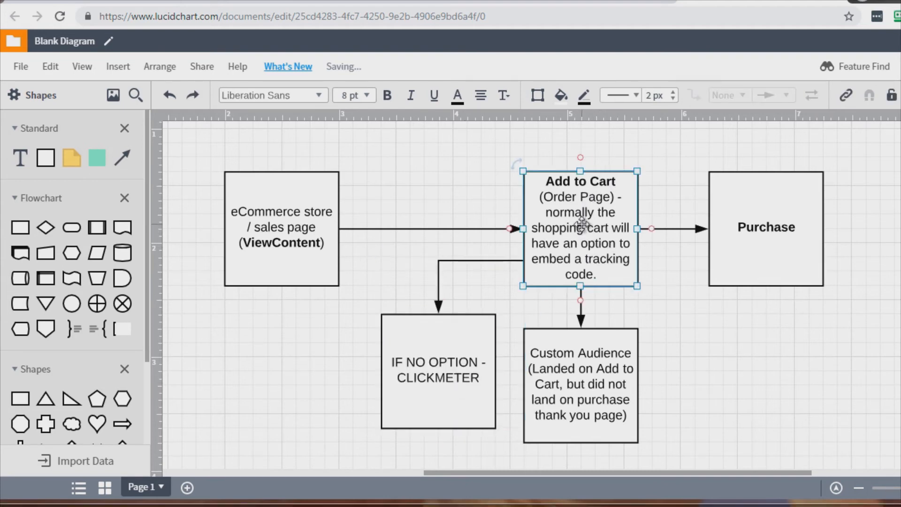
pyautogui.click(795, 225)
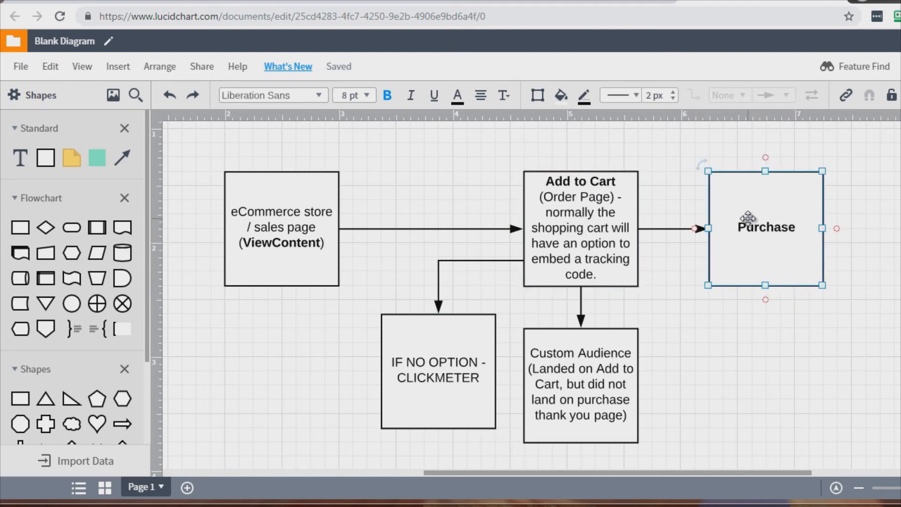
pyautogui.click(303, 216)
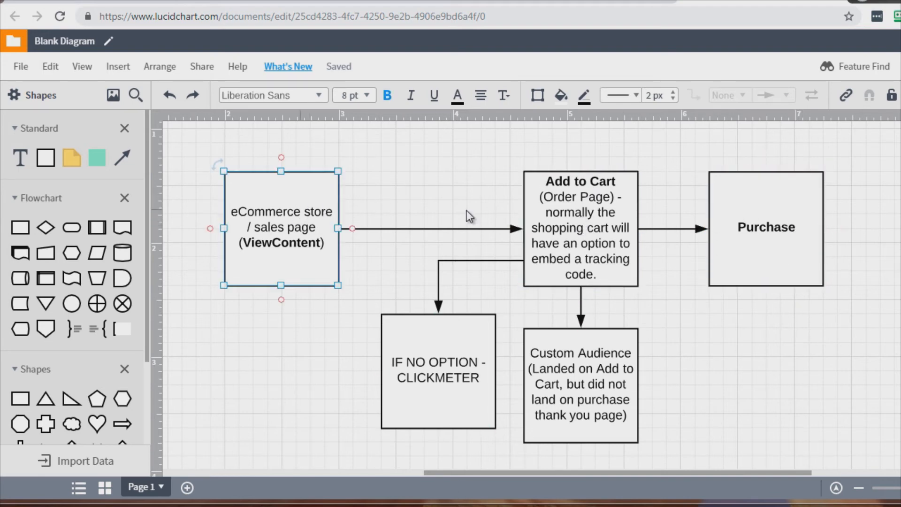
pyautogui.click(576, 226)
pyautogui.click(793, 222)
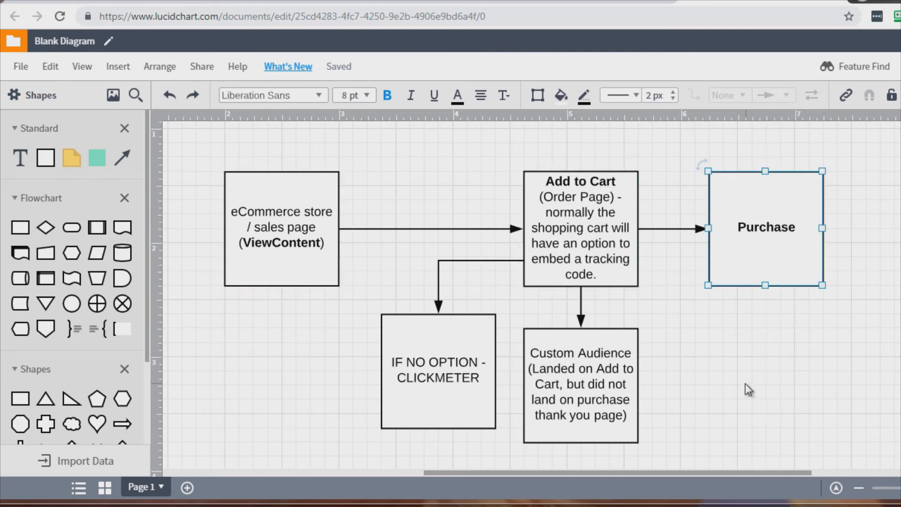
pyautogui.click(571, 354)
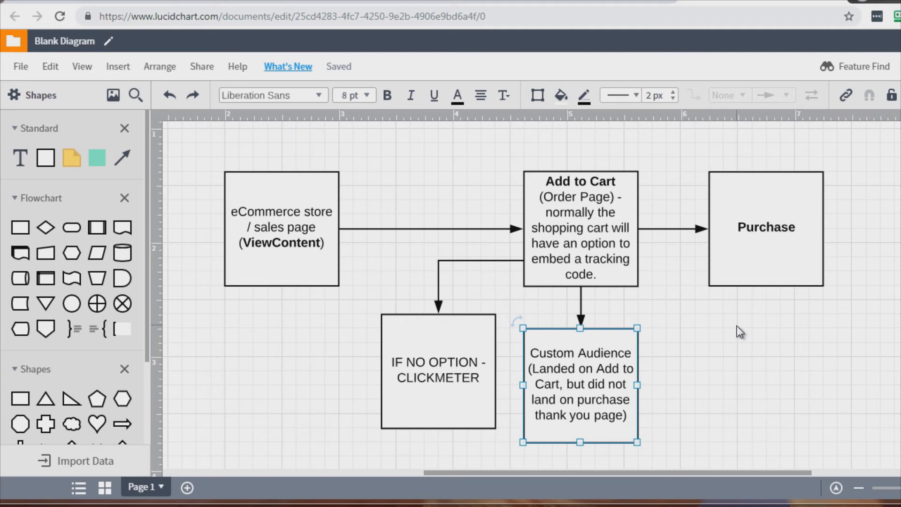
pyautogui.click(556, 180)
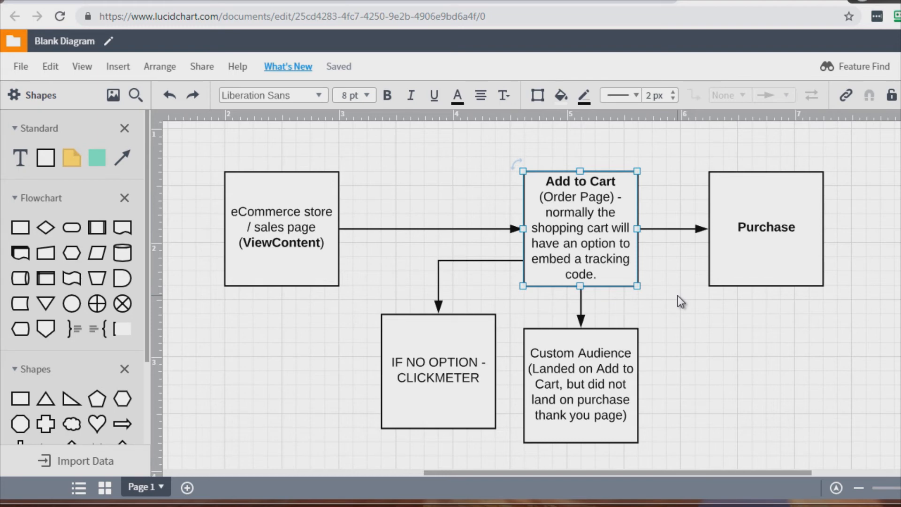
pyautogui.click(307, 209)
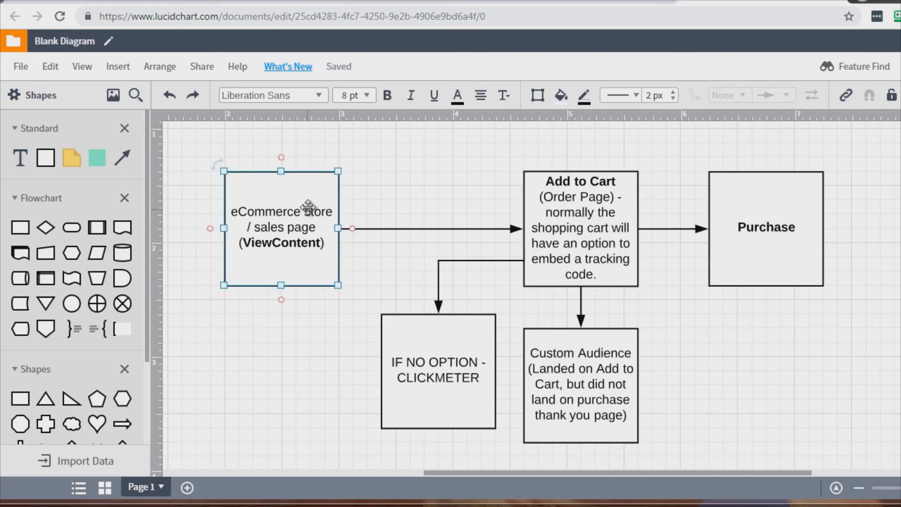
pyautogui.click(591, 240)
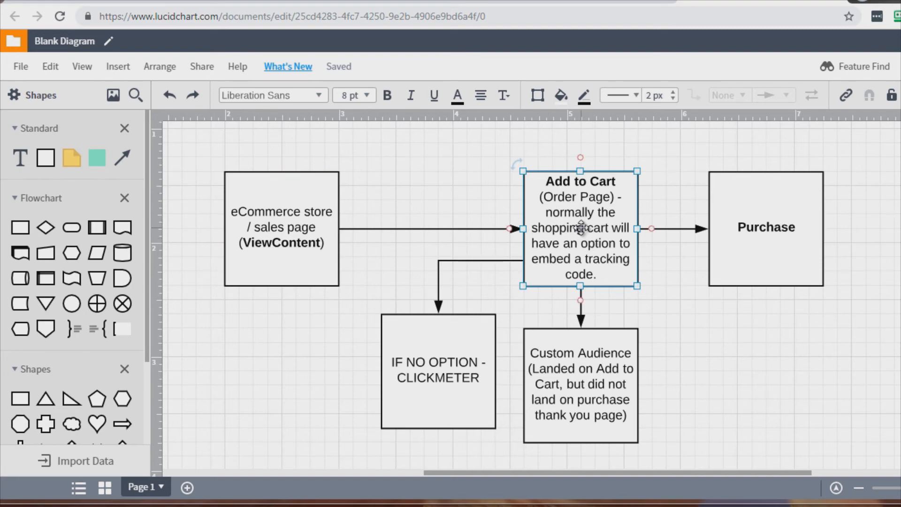
pyautogui.click(775, 202)
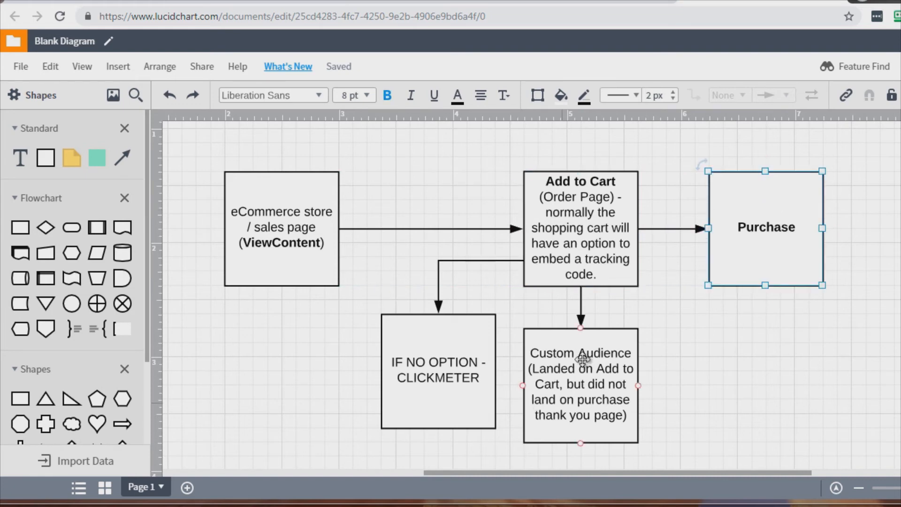
pyautogui.click(605, 387)
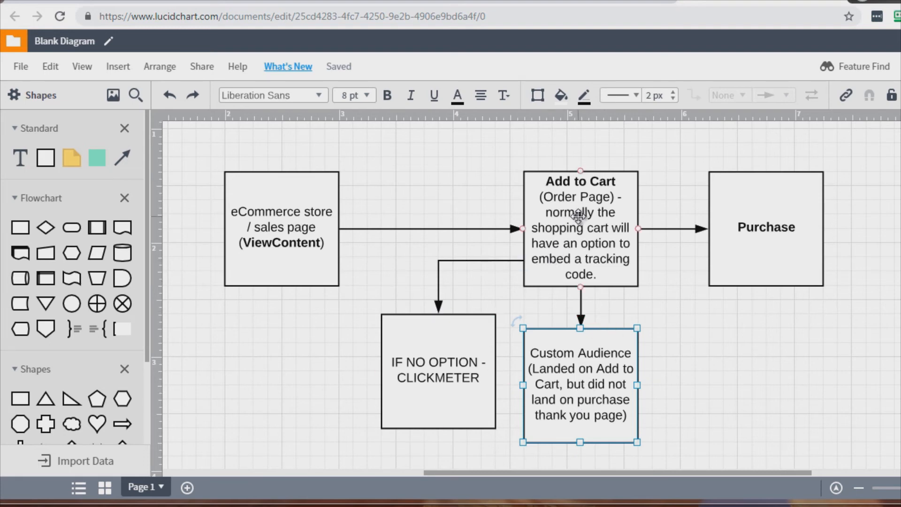
# - Walk through the Add to Cart, Purchase and Custom Audience boxes and the connector to Purchase, and clear the selection
pyautogui.click(564, 199)
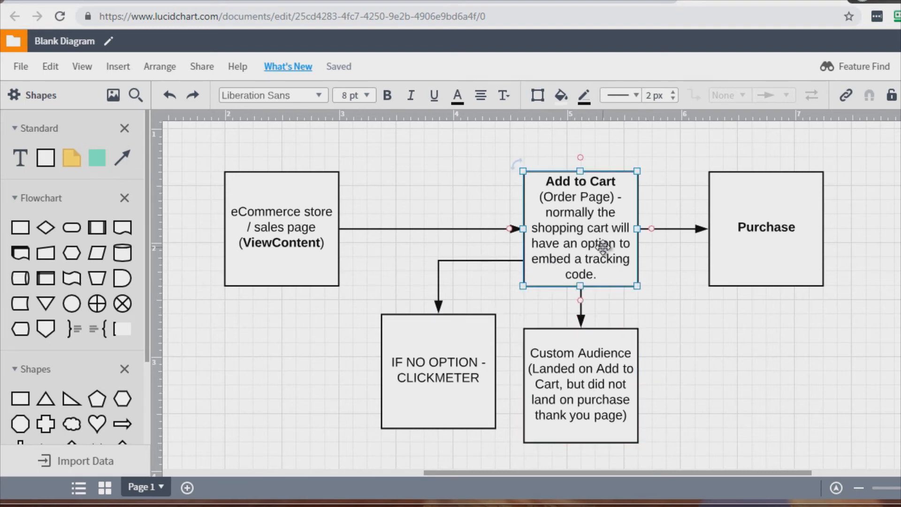
pyautogui.click(789, 240)
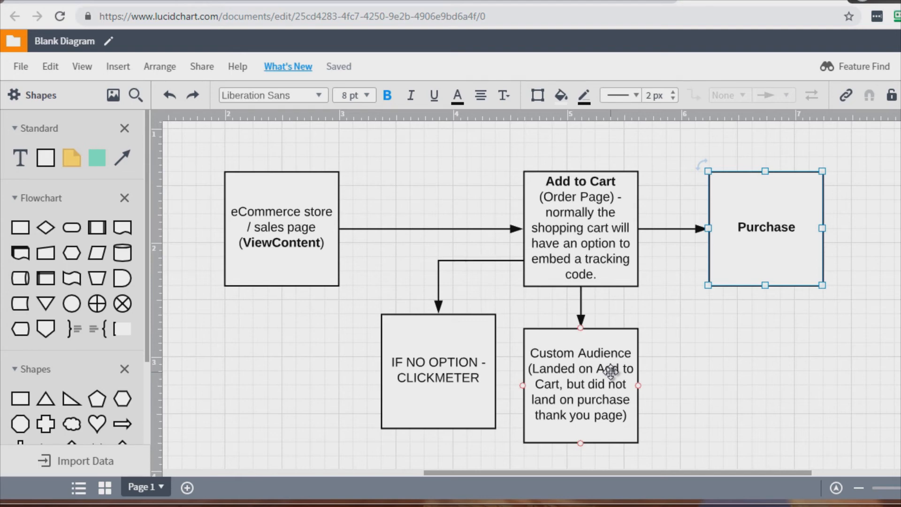
pyautogui.click(629, 206)
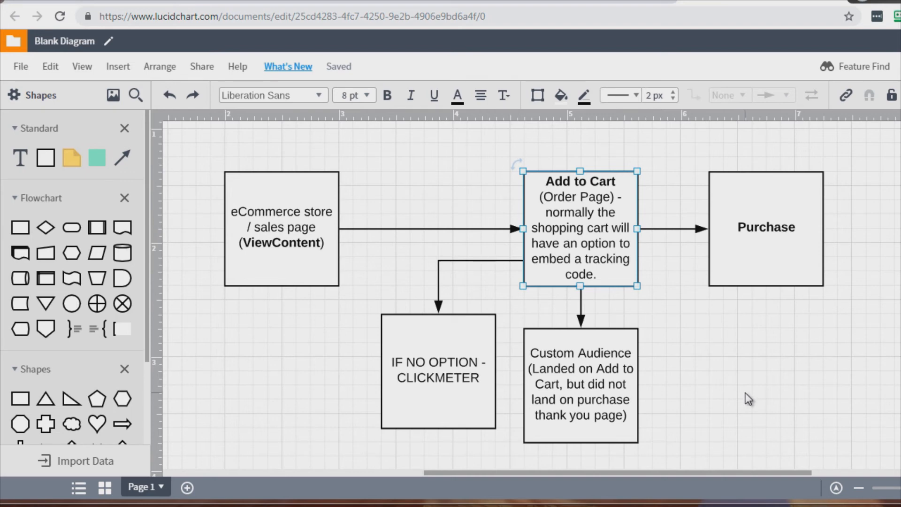
pyautogui.click(558, 400)
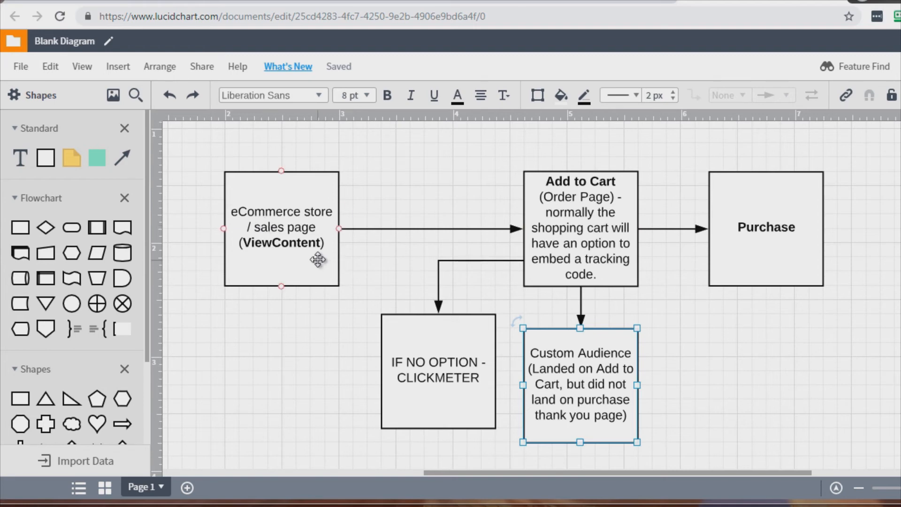
pyautogui.click(577, 202)
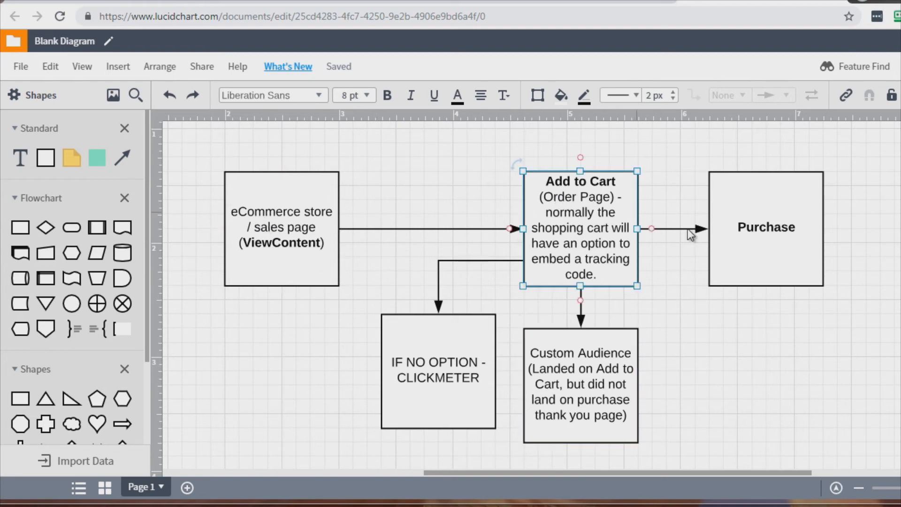
pyautogui.click(727, 227)
pyautogui.click(849, 330)
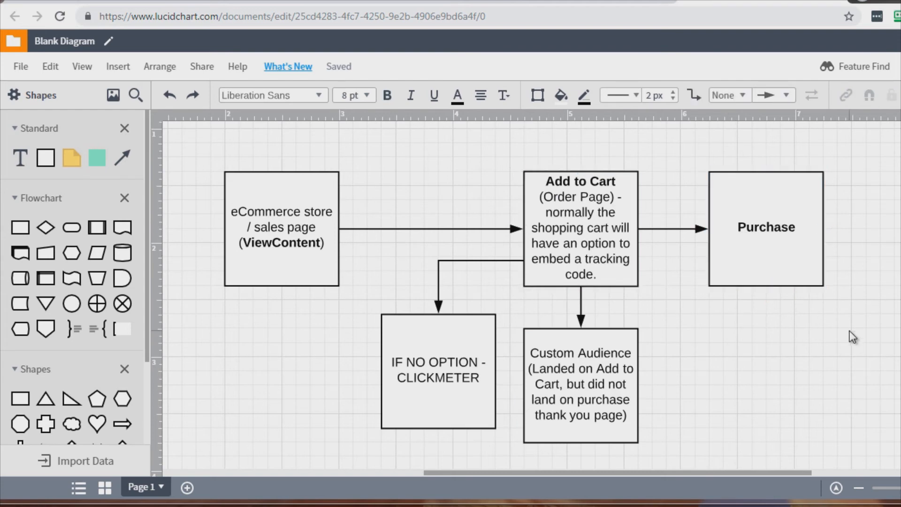
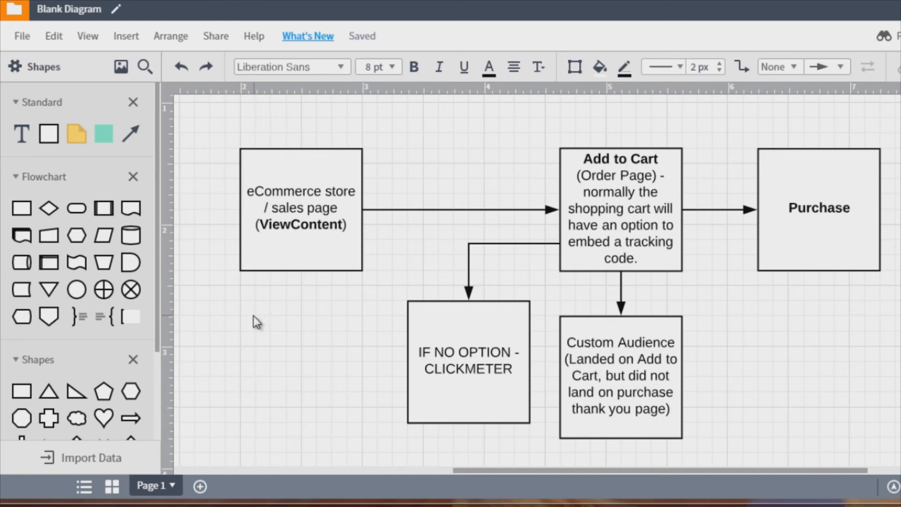
# - Append .COM to the IF NO OPTION - CLICKMETER box label
pyautogui.click(305, 180)
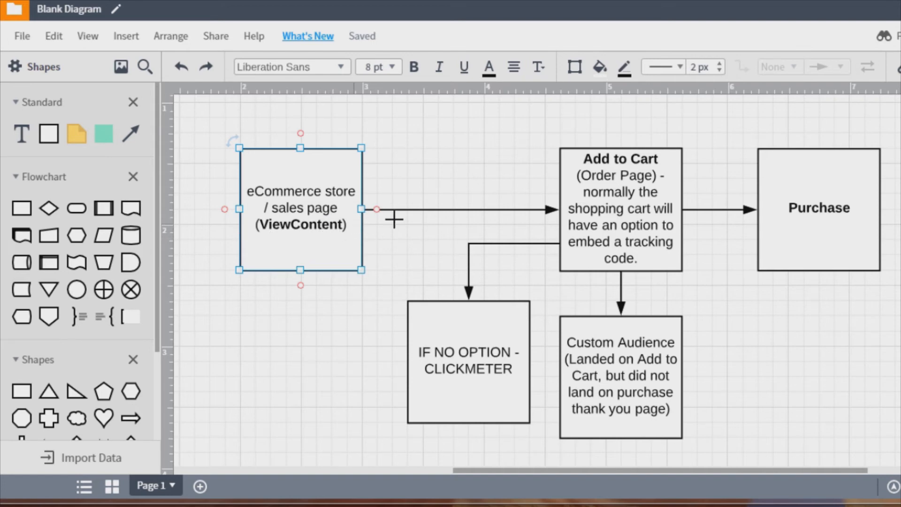
pyautogui.click(629, 191)
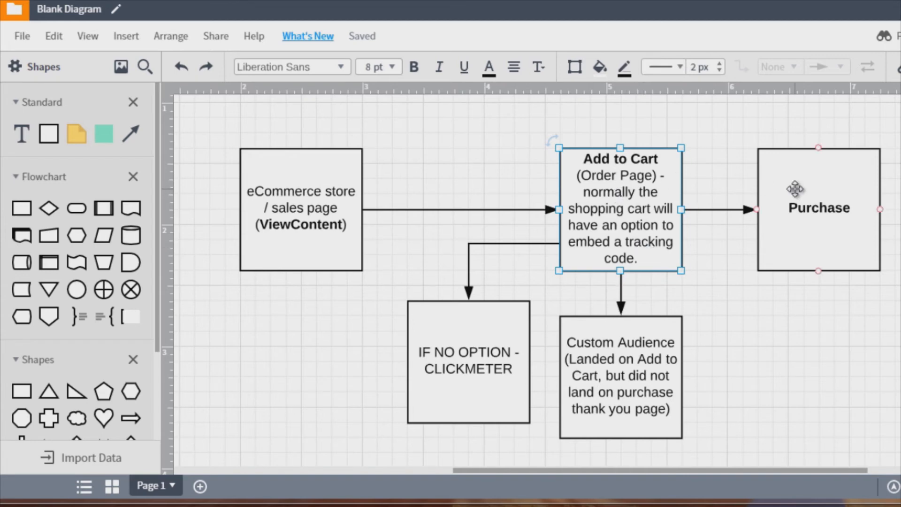
pyautogui.click(794, 188)
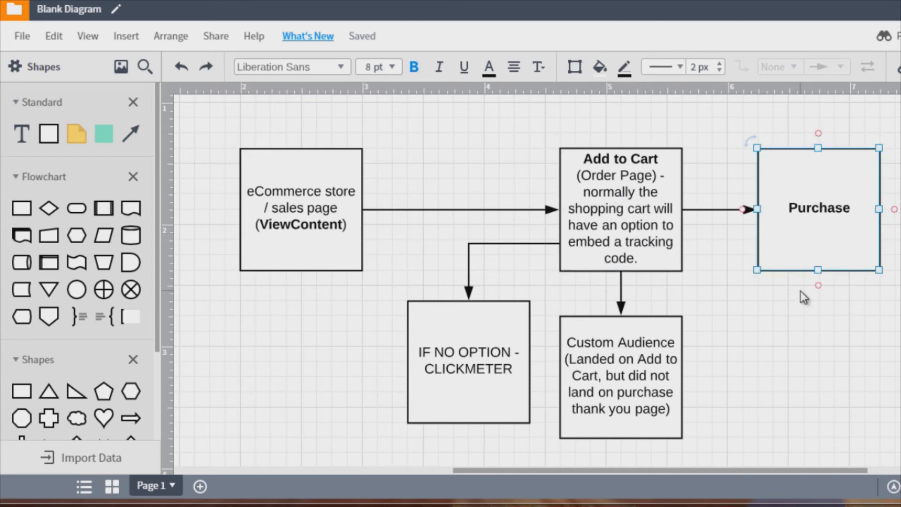
pyautogui.click(634, 351)
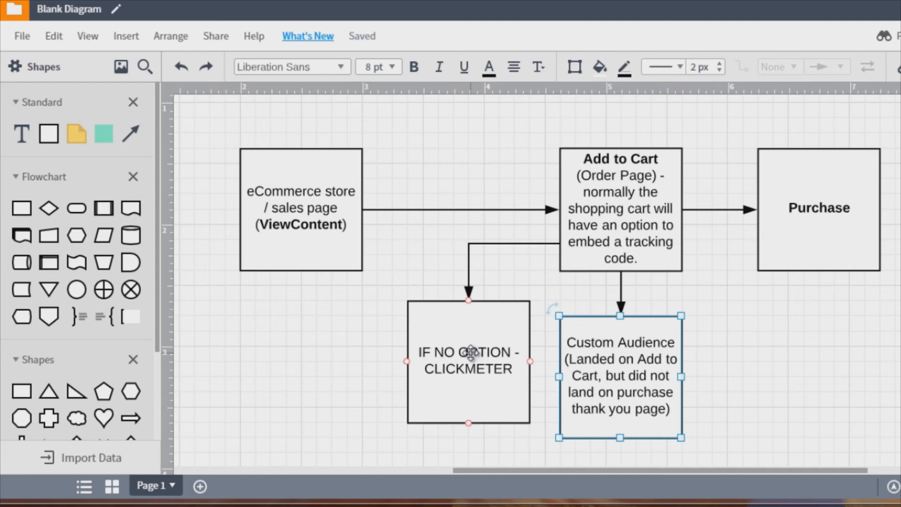
pyautogui.click(446, 338)
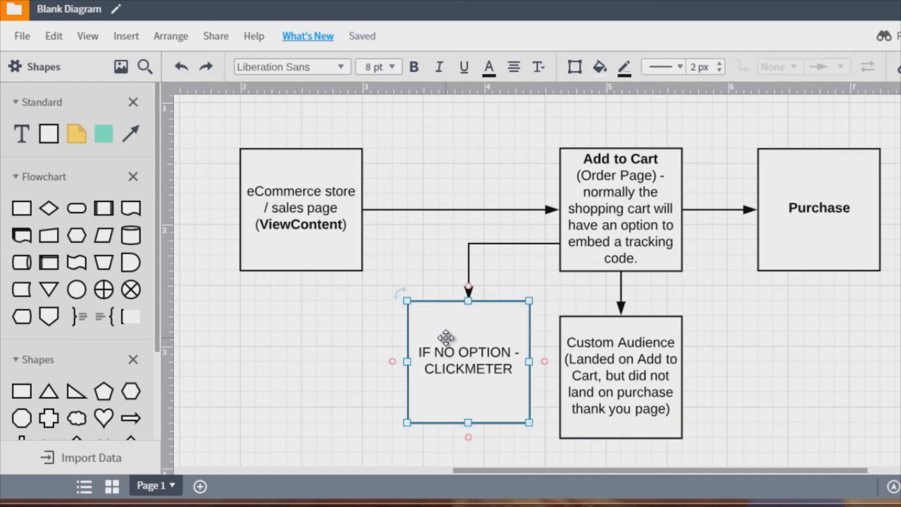
pyautogui.doubleClick(511, 369)
pyautogui.click(513, 370)
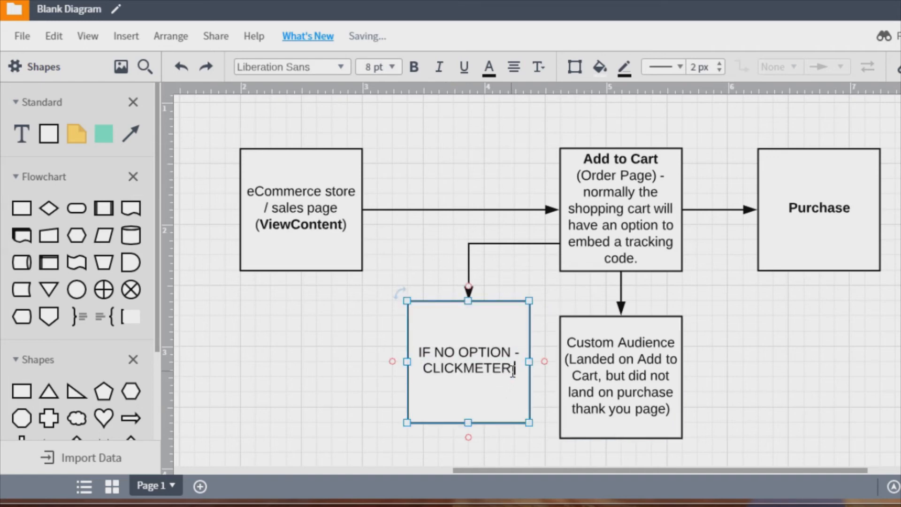
pyautogui.write('.COM')
pyautogui.click(382, 333)
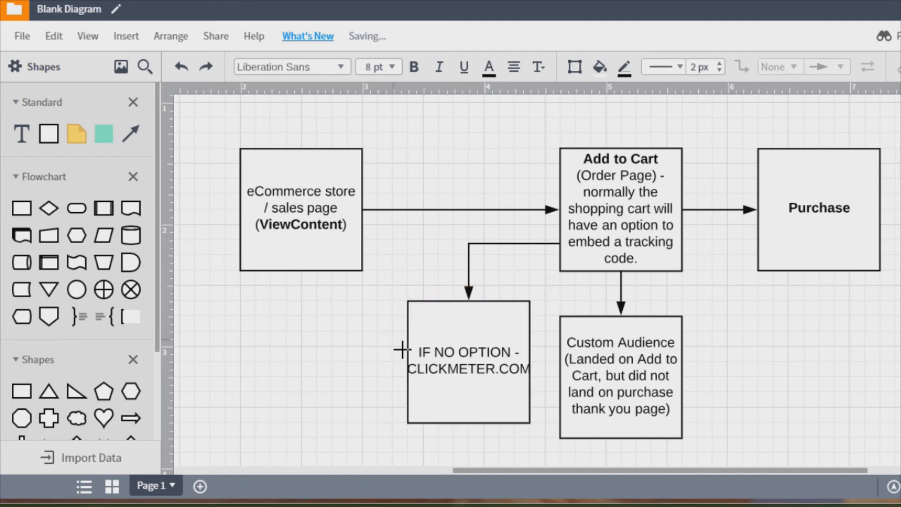
# - Widen the IF NO OPTION - CLICKMETER.COM box by stretching its left edge outward
pyautogui.click(408, 359)
pyautogui.moveTo(408, 359); pyautogui.dragTo(397, 361)
pyautogui.click(332, 336)
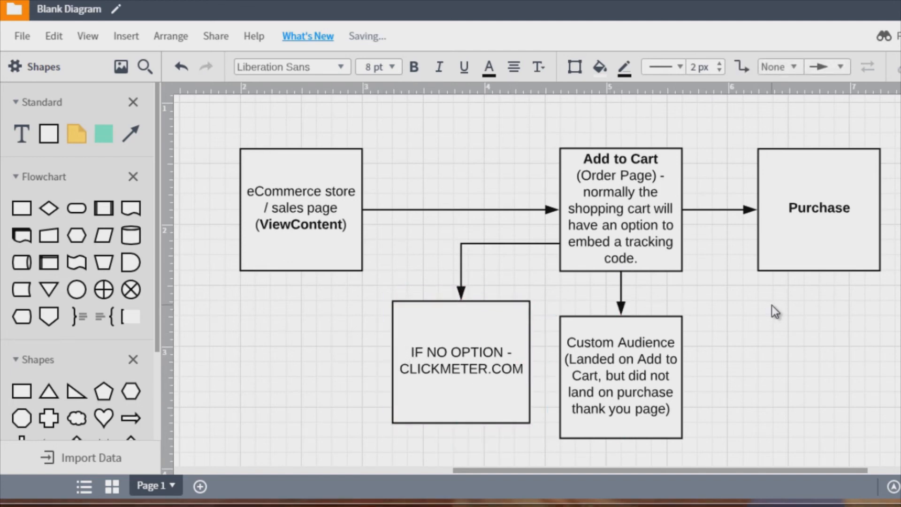
# - Relabel the Purchase box as Front End Purchase, with Front End unbolded on its own line
pyautogui.scroll(-2, 773, 306)
pyautogui.scroll(2, 761, 313)
pyautogui.click(840, 251)
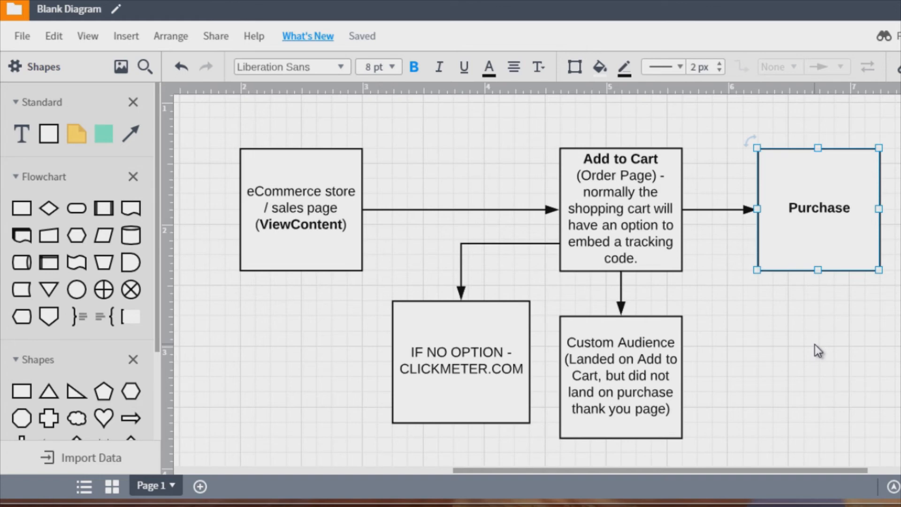
pyautogui.doubleClick(828, 214)
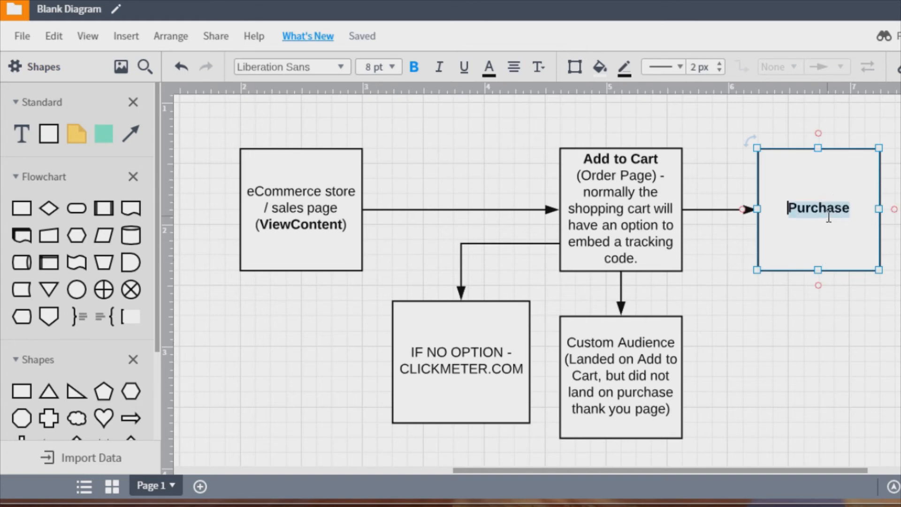
pyautogui.click(855, 206)
pyautogui.press('Home')
pyautogui.write('Fr')
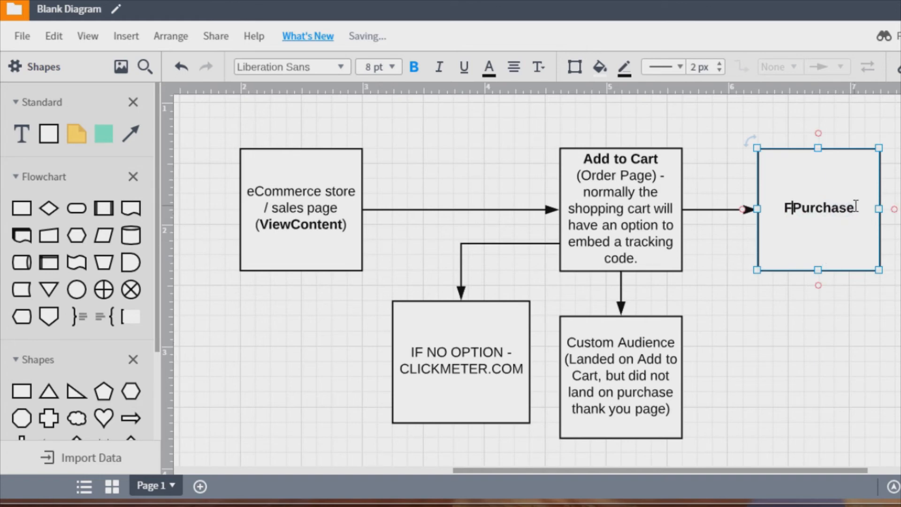
pyautogui.write('ont End')
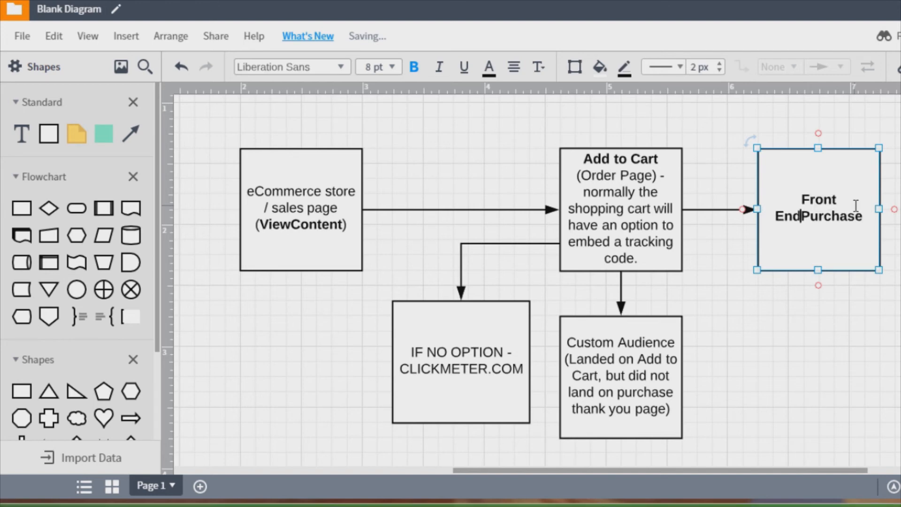
pyautogui.press('Up')
pyautogui.hotkey('shift', 'Down')
pyautogui.hotkey('ctrl', 'b')
pyautogui.press('End')
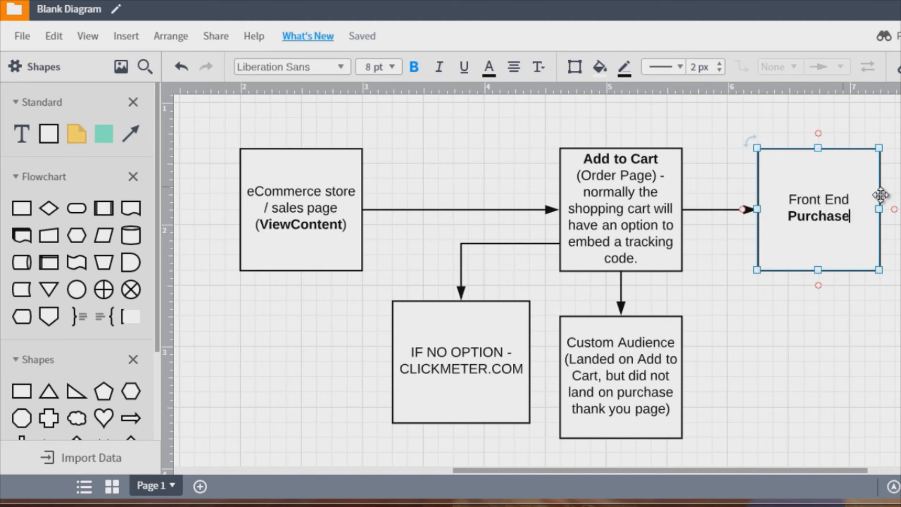
# - Duplicate the Front End Purchase box and place the copy directly below it
pyautogui.click(822, 200)
pyautogui.hotkey('ctrl', 'c')
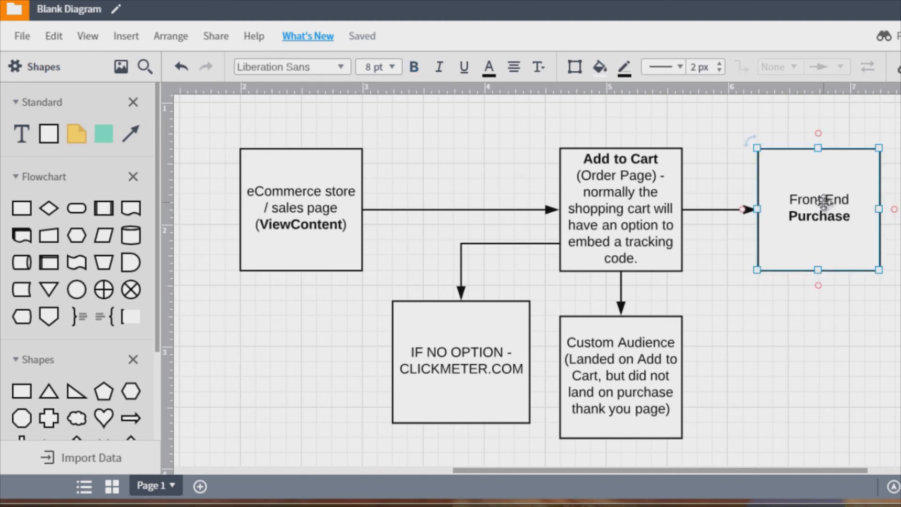
pyautogui.hotkey('ctrl', 'v')
pyautogui.scroll(-2, 823, 202)
pyautogui.moveTo(833, 165); pyautogui.dragTo(814, 320)
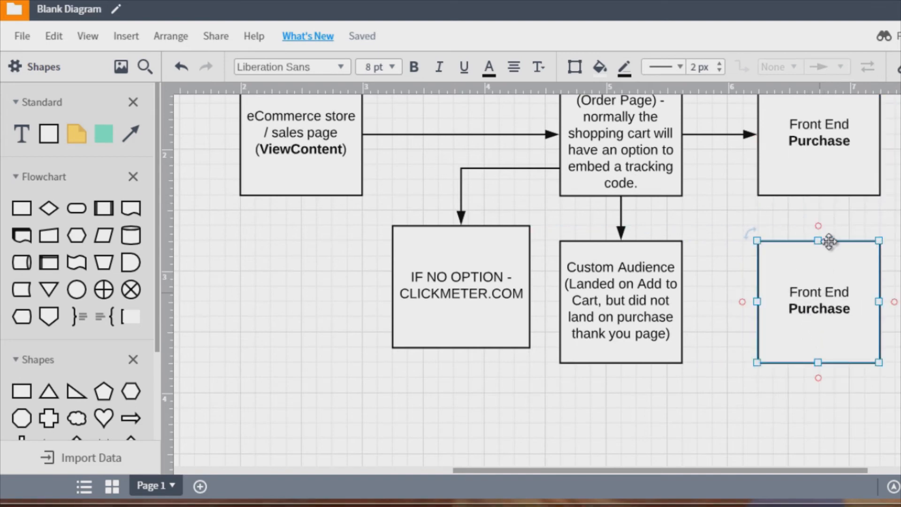
# - Replace the Front End line of the copied box with One Time Offer
pyautogui.click(872, 217)
pyautogui.doubleClick(819, 303)
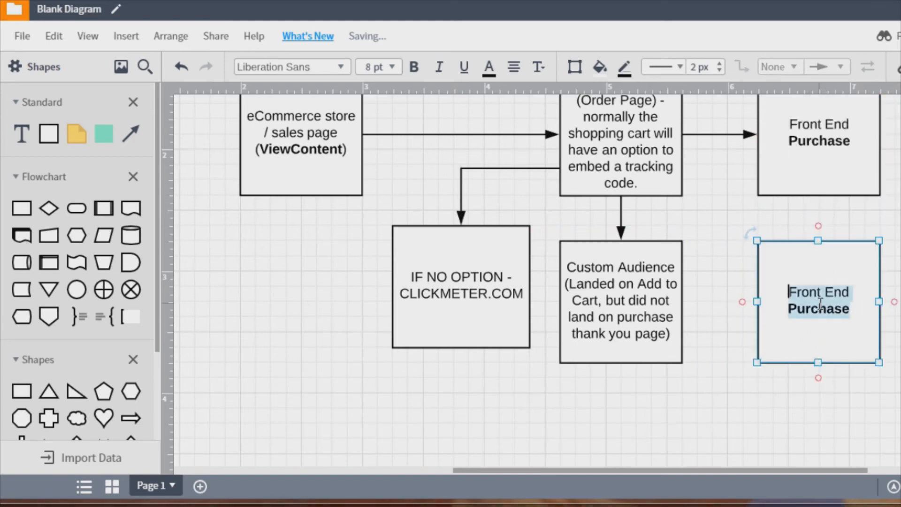
pyautogui.click(784, 289)
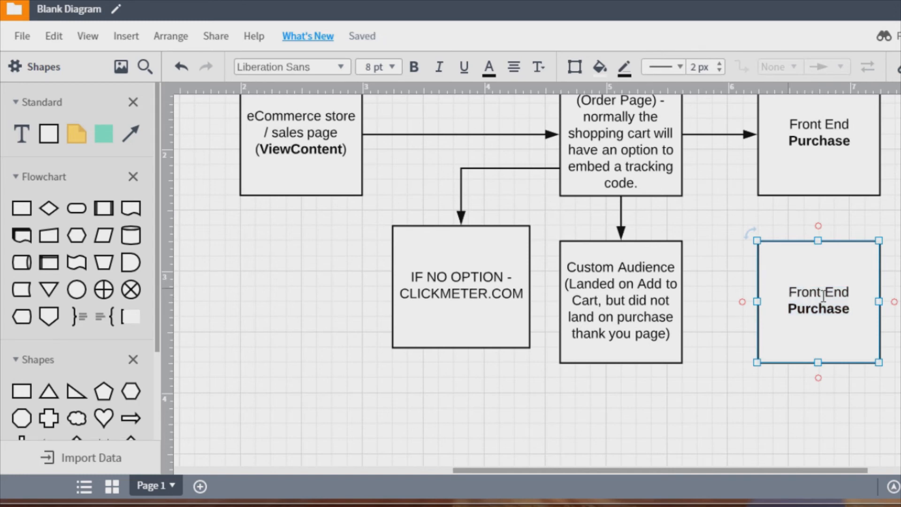
pyautogui.moveTo(784, 289); pyautogui.dragTo(852, 291)
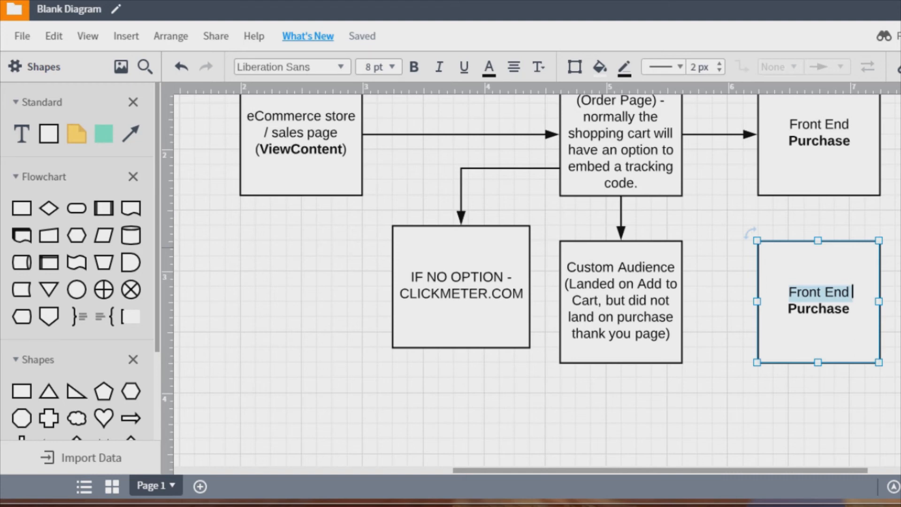
pyautogui.hotkey('shift', 'Down')
pyautogui.write('On')
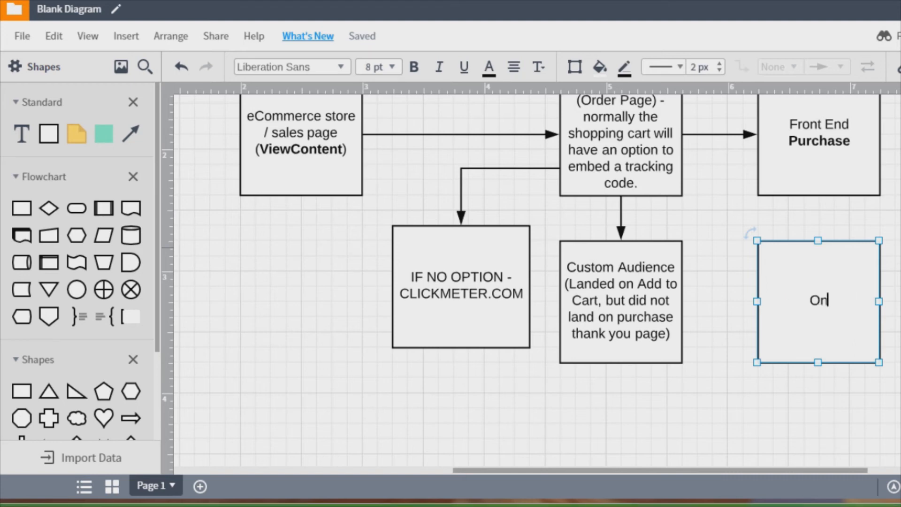
pyautogui.write('e Time Offer')
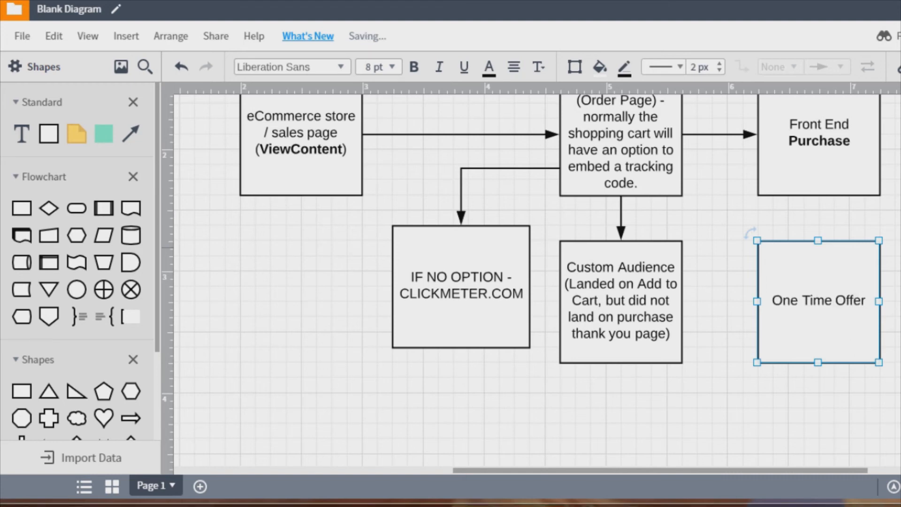
pyautogui.press('Return')
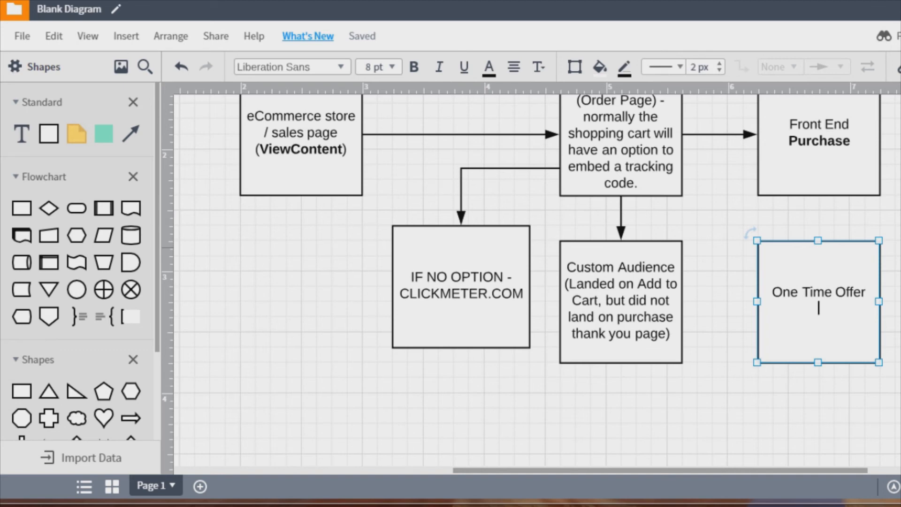
# - Add a bold OTO1 line beneath One Time Offer in the copied box
pyautogui.write('OTO1')
pyautogui.hotkey('shift', 'Right')
pyautogui.hotkey('shift', 'Right')
pyautogui.hotkey('shift', 'Right')
pyautogui.hotkey('shift', 'Right')
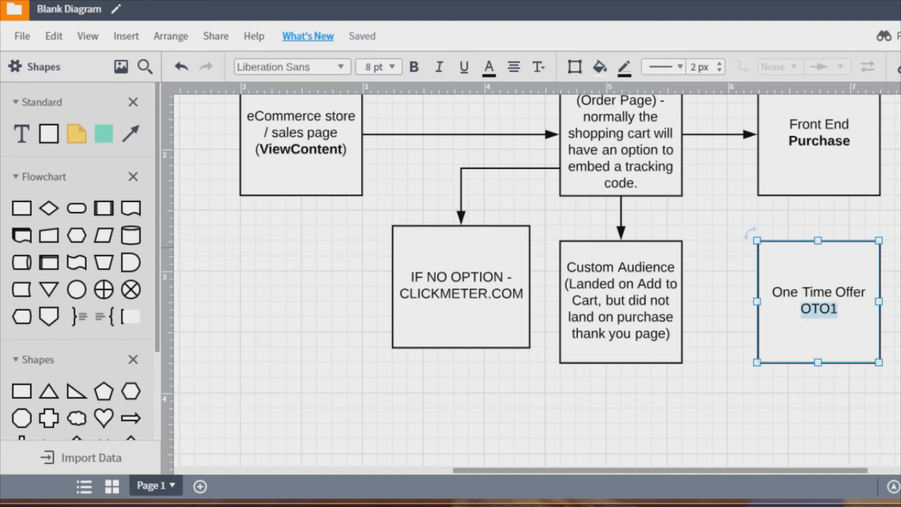
pyautogui.hotkey('ctrl', 'b')
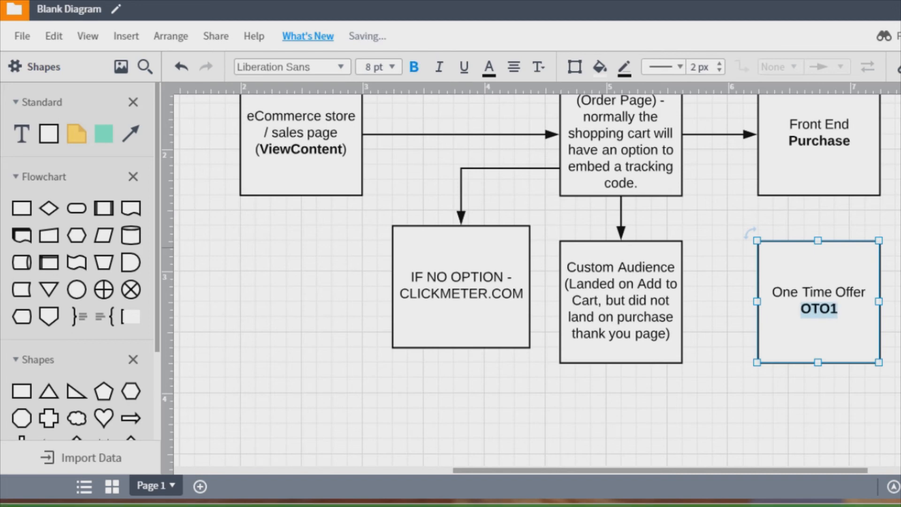
pyautogui.click(895, 248)
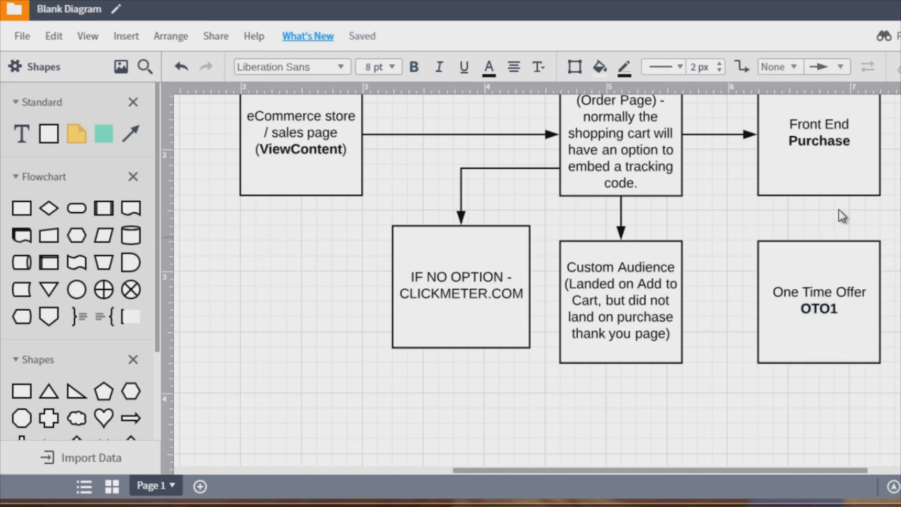
# - Connect the Front End Purchase box down to the One Time Offer box with an arrow
pyautogui.moveTo(817, 196); pyautogui.dragTo(818, 241)
pyautogui.click(827, 273)
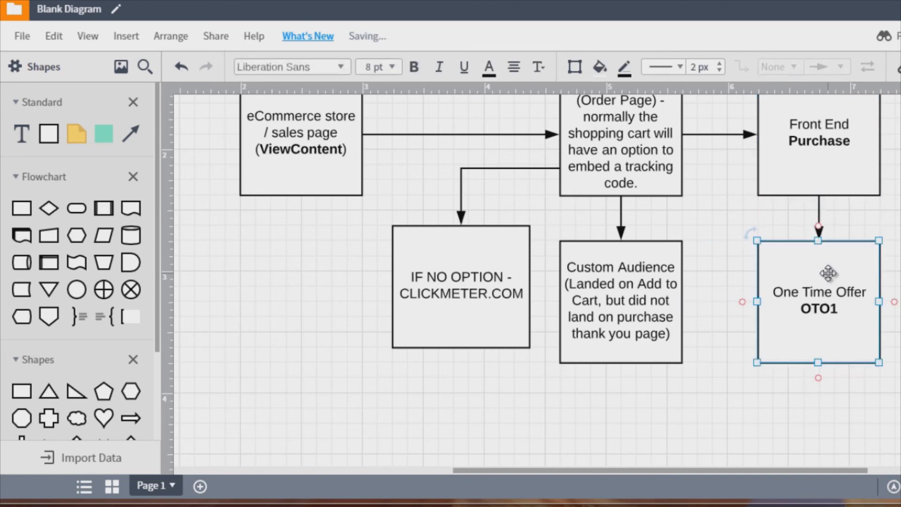
pyautogui.click(651, 279)
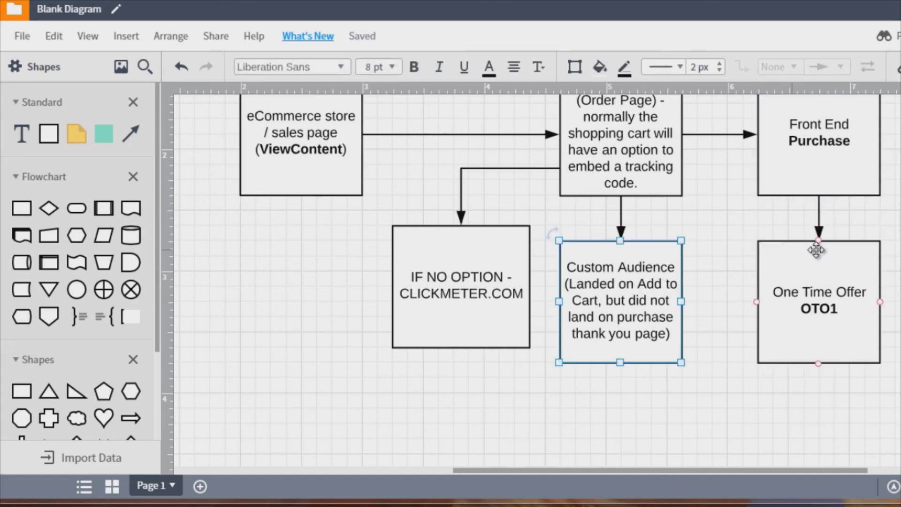
# - Review the Purchase and One Time Offer boxes of the funnel, scrolling around the diagram
pyautogui.scroll(2, 896, 249)
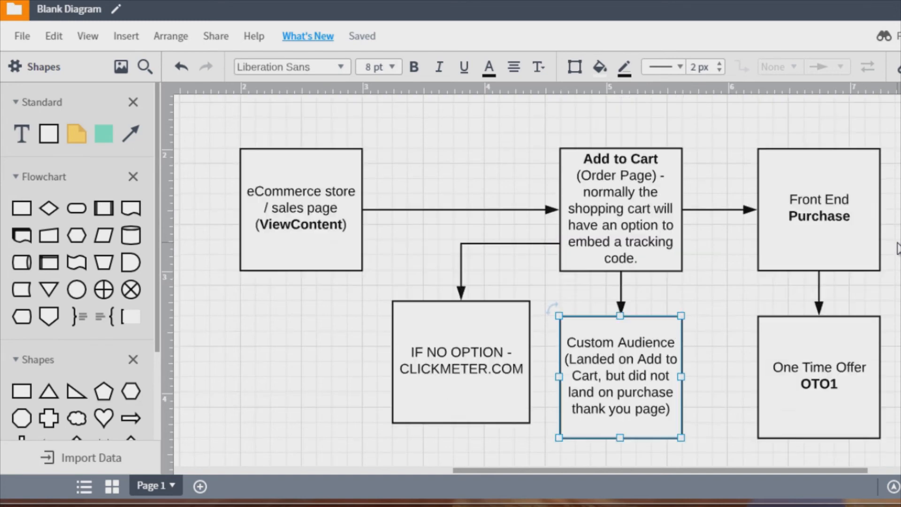
pyautogui.click(846, 214)
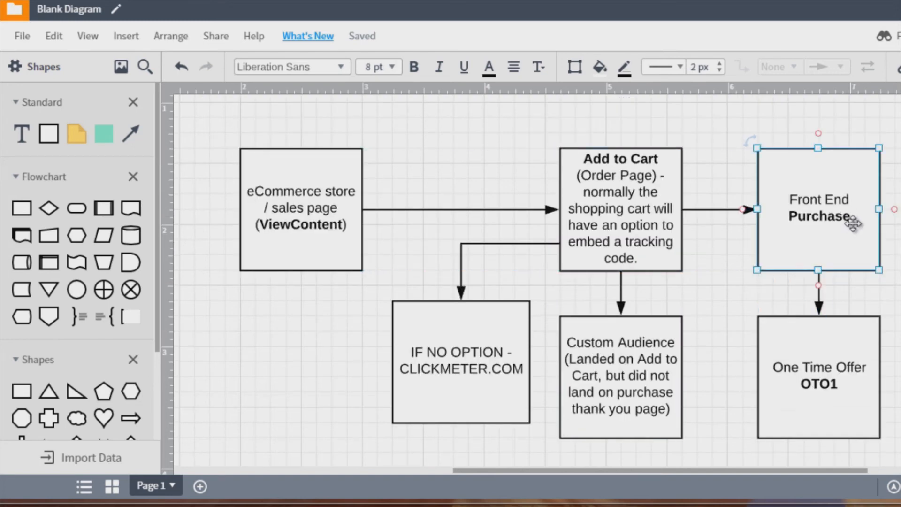
pyautogui.scroll(-2, 858, 272)
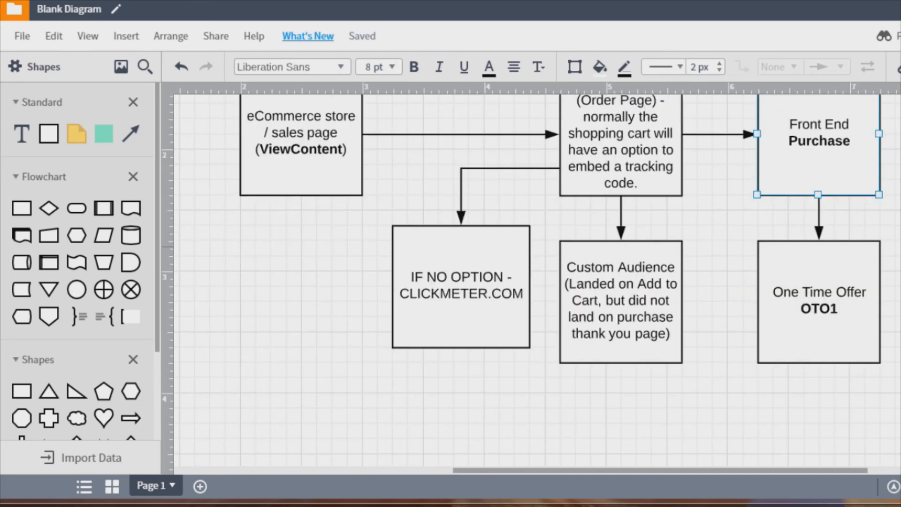
pyautogui.click(858, 273)
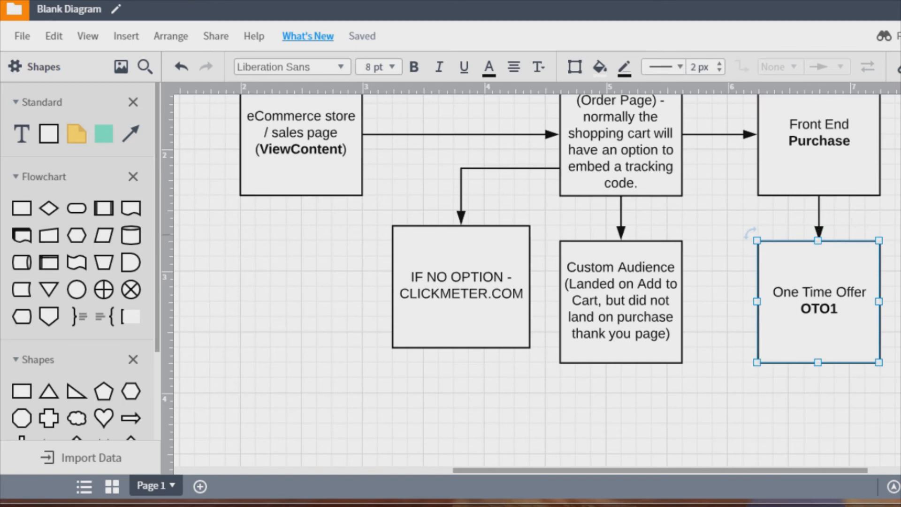
pyautogui.scroll(2, 537, 281)
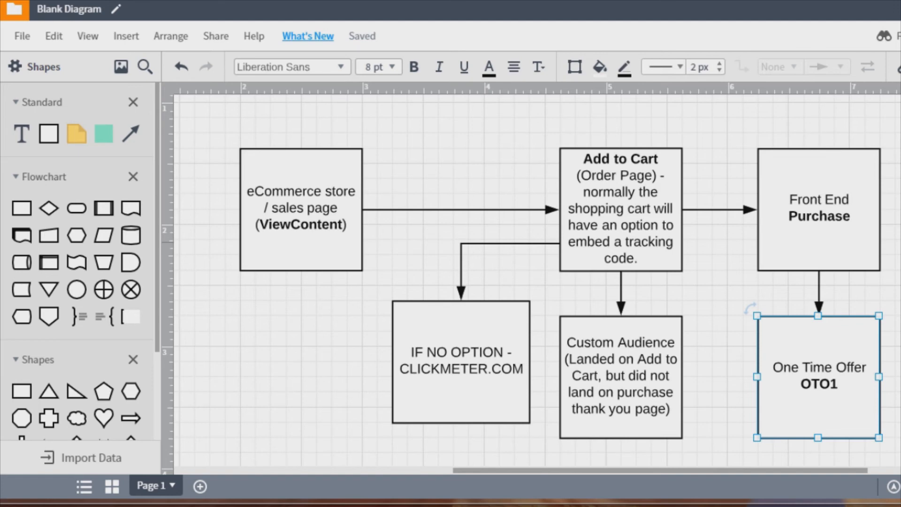
pyautogui.scroll(-3, 891, 190)
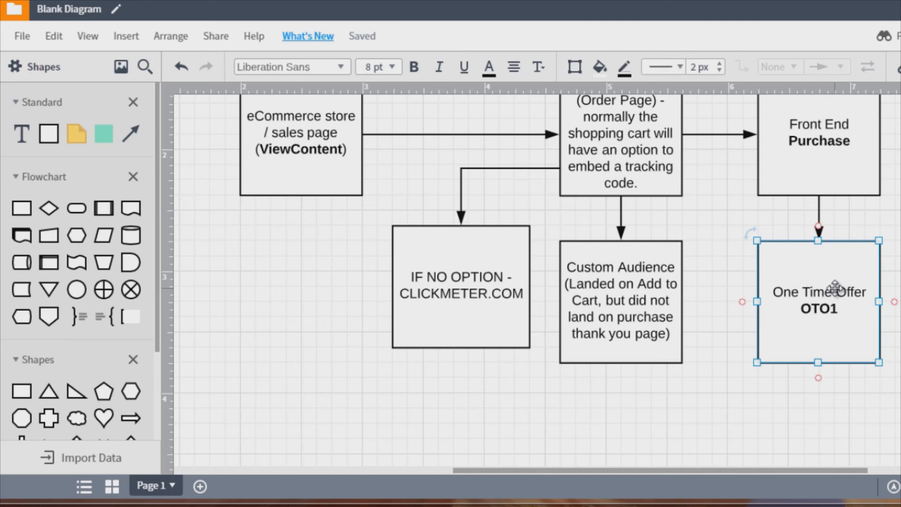
pyautogui.scroll(3, 832, 289)
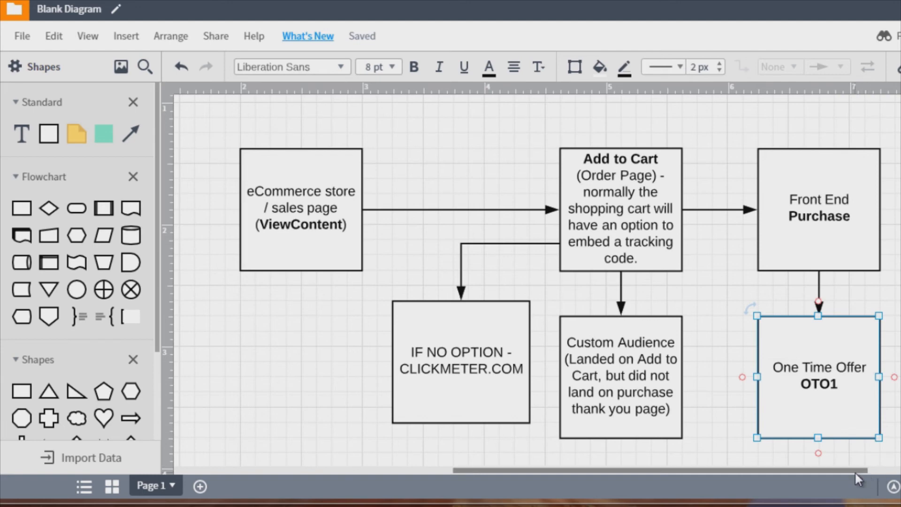
pyautogui.moveTo(854, 471); pyautogui.dragTo(894, 468)
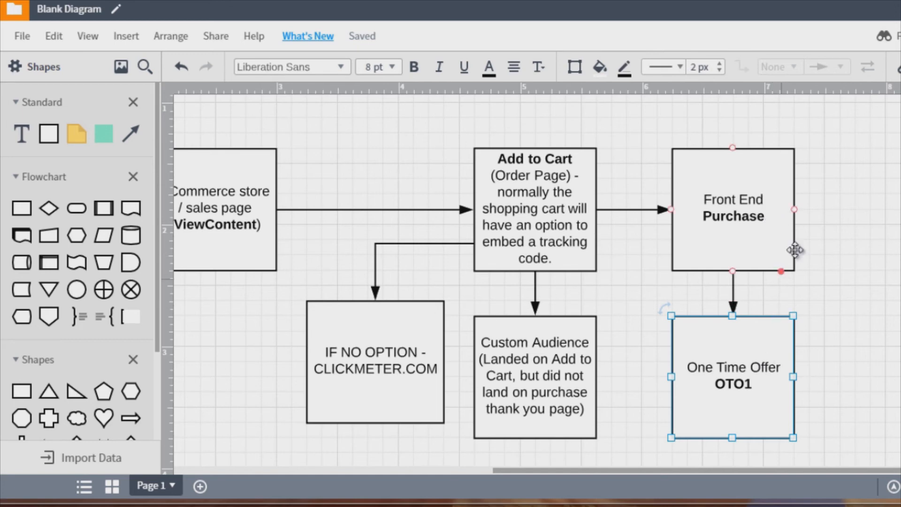
pyautogui.click(728, 201)
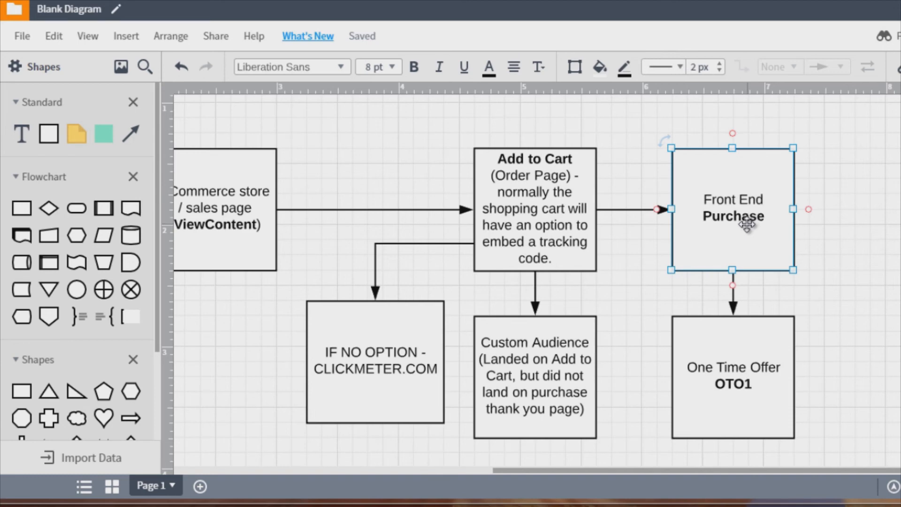
# - Duplicate the Custom Audience box twice, placing the copies in a column beside Front End Purchase and One Time Offer
pyautogui.click(528, 345)
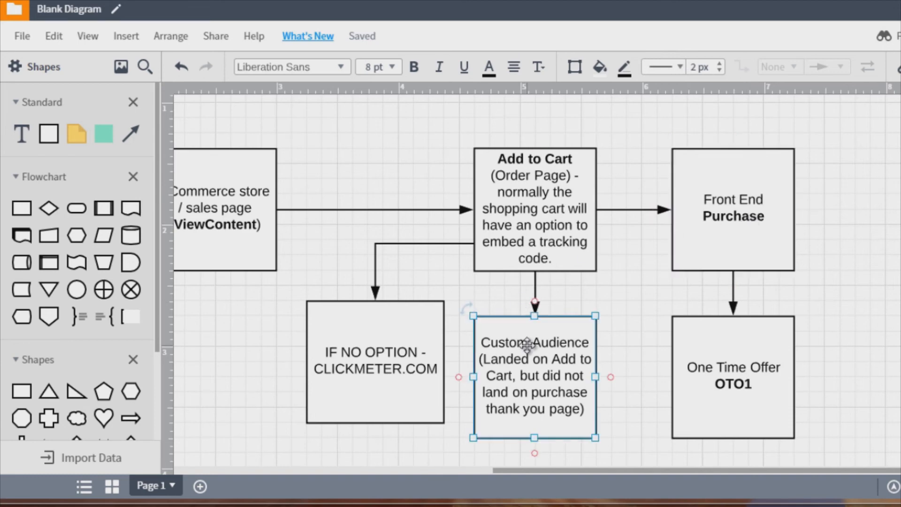
pyautogui.moveTo(527, 345); pyautogui.dragTo(900, 241)
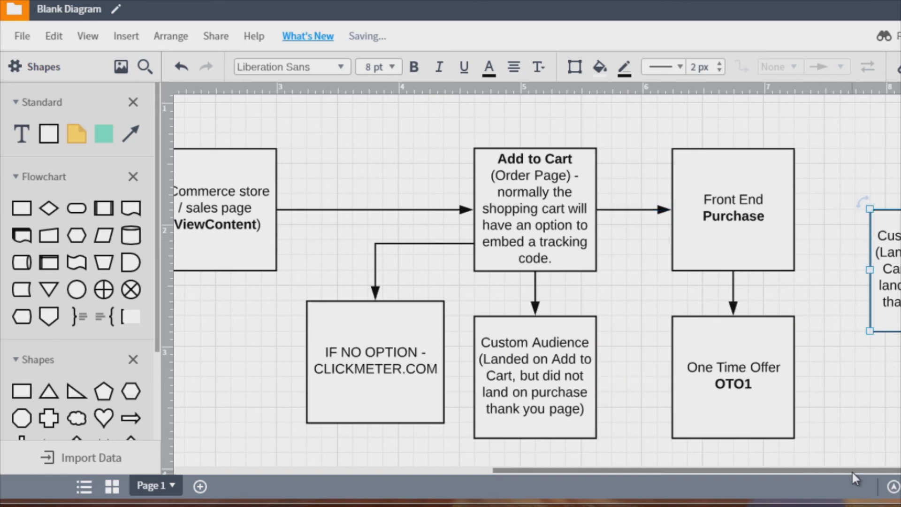
pyautogui.moveTo(852, 470); pyautogui.dragTo(900, 470)
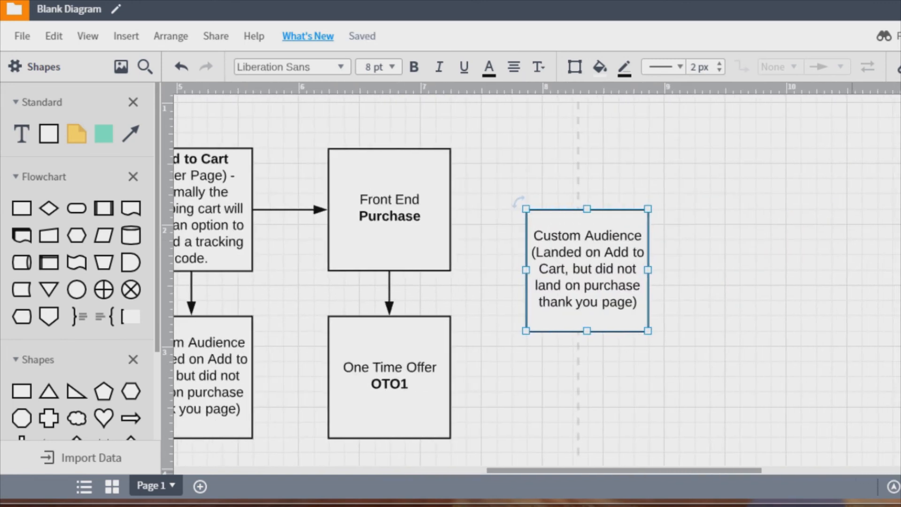
pyautogui.click(756, 271)
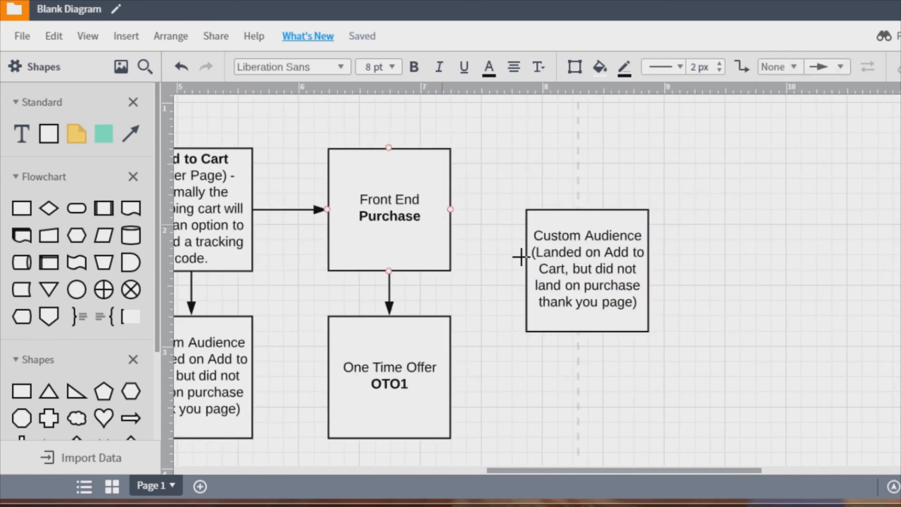
pyautogui.moveTo(549, 261); pyautogui.dragTo(553, 268)
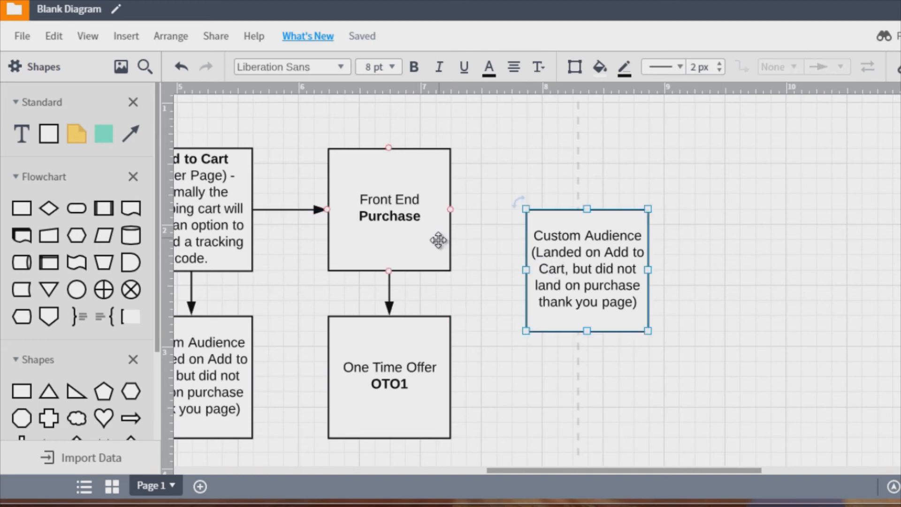
pyautogui.click(427, 237)
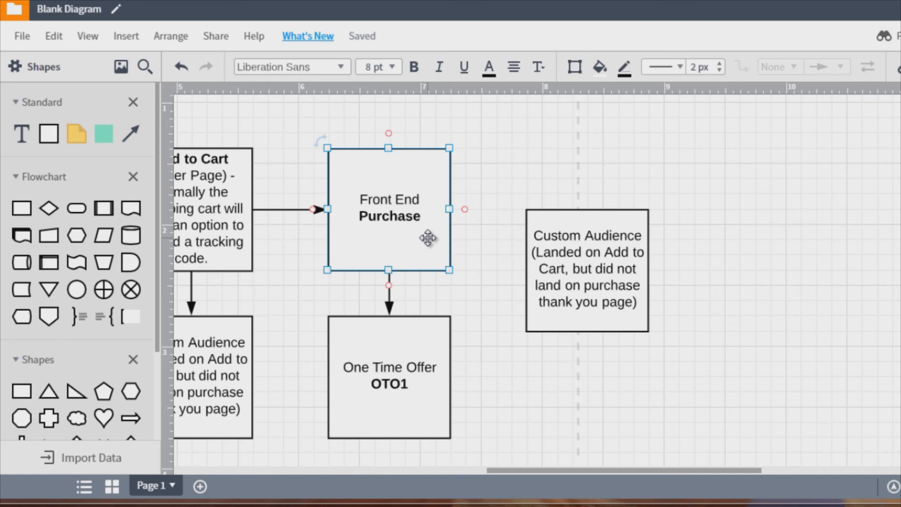
pyautogui.click(418, 373)
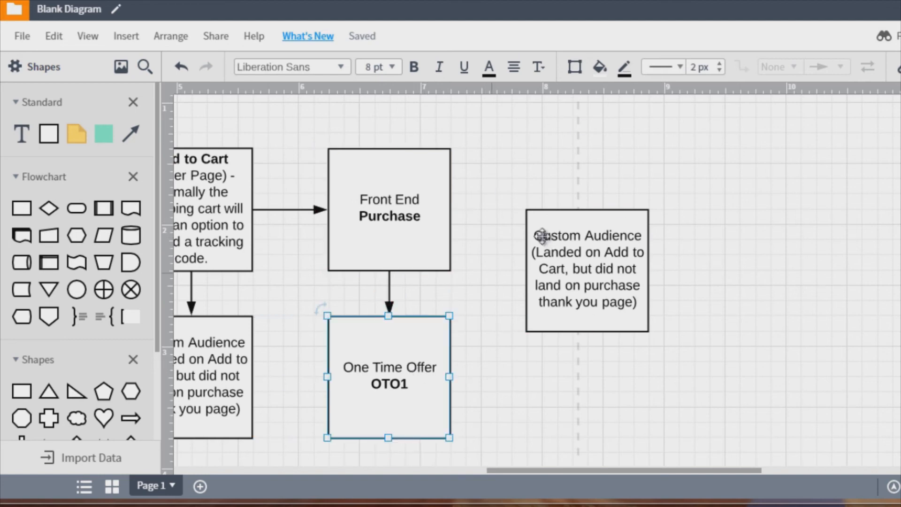
pyautogui.moveTo(573, 261); pyautogui.dragTo(573, 368)
pyautogui.hotkey('ctrl', 'd')
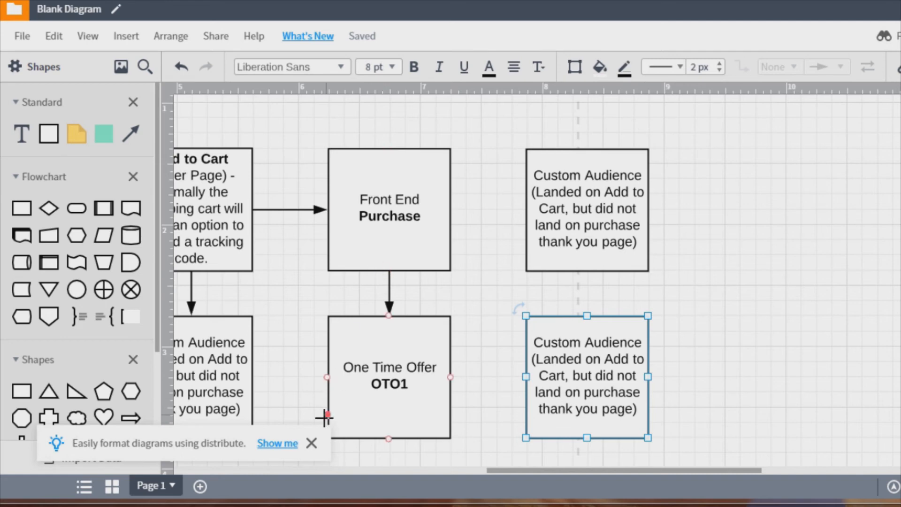
# - Rewrite the upper copied box as Custom Audience (Land on Purchase Page - BUT DO NOT LAND ON OTO1)
pyautogui.click(311, 443)
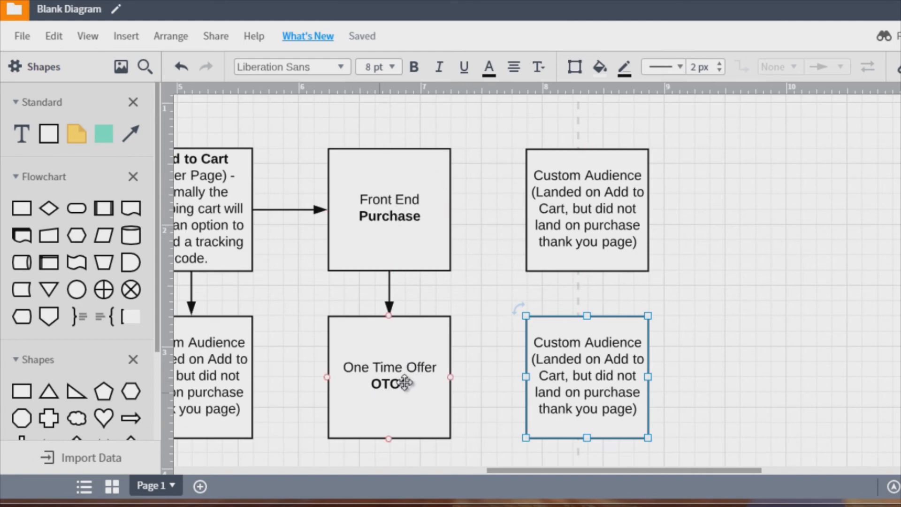
pyautogui.click(474, 313)
pyautogui.scroll(-2, 475, 314)
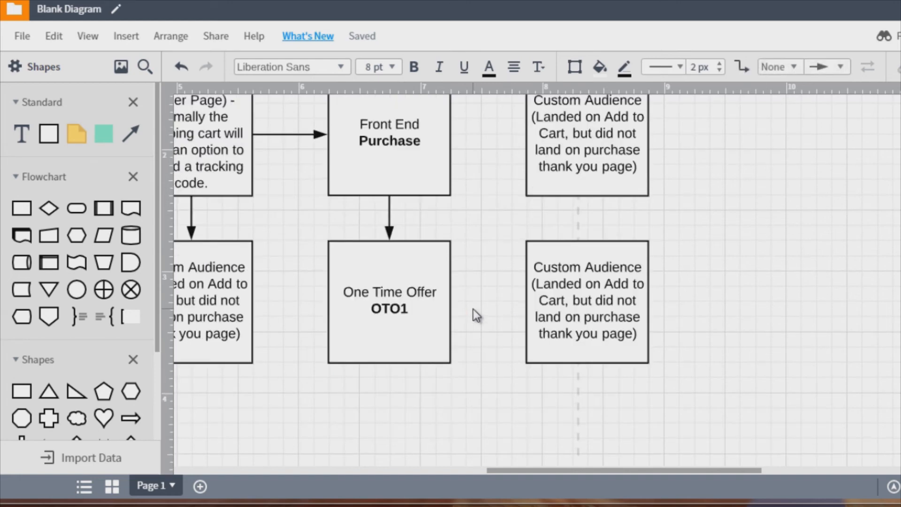
pyautogui.scroll(2, 473, 306)
pyautogui.moveTo(547, 205); pyautogui.dragTo(629, 252)
pyautogui.doubleClick(550, 207)
pyautogui.click(550, 195)
pyautogui.press('BackSpace')
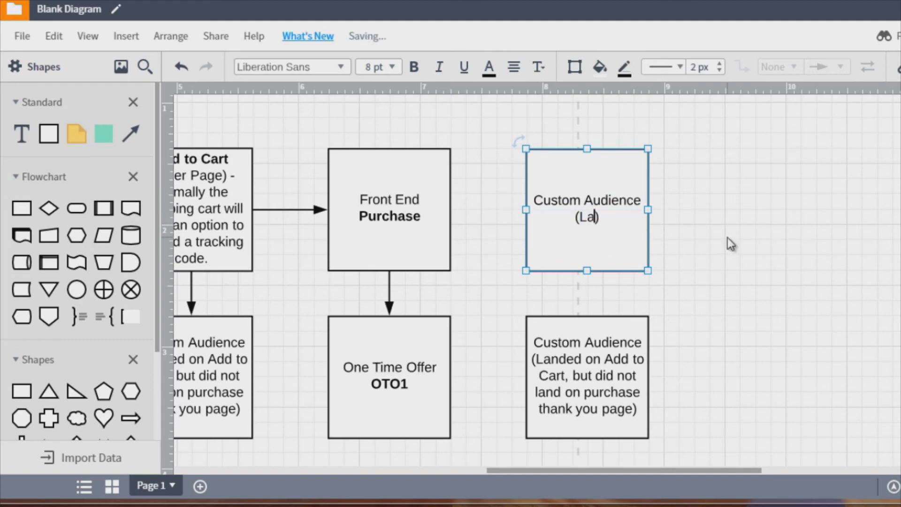
pyautogui.write('nd on')
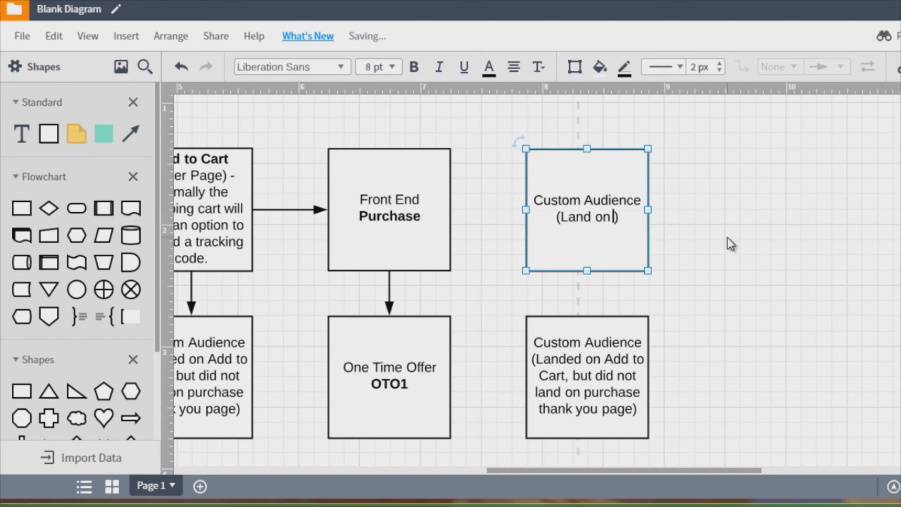
pyautogui.write(' Purchase')
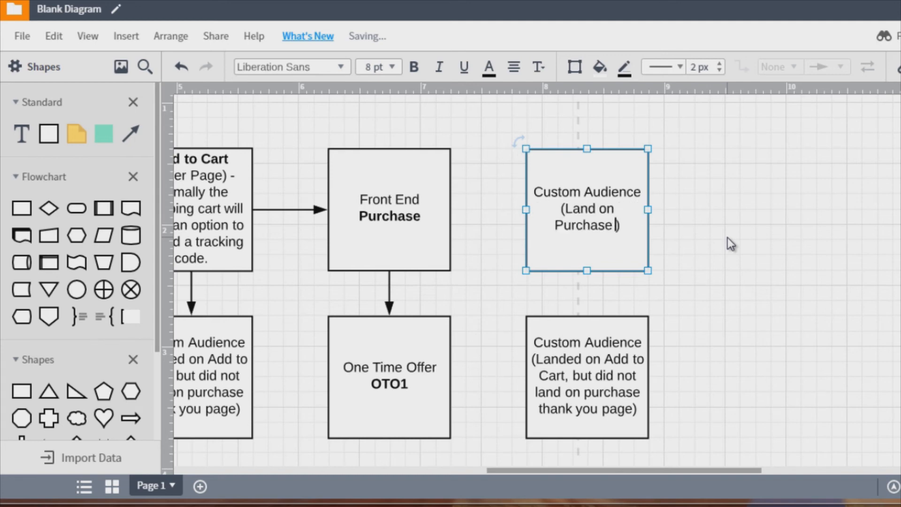
pyautogui.write(' Page')
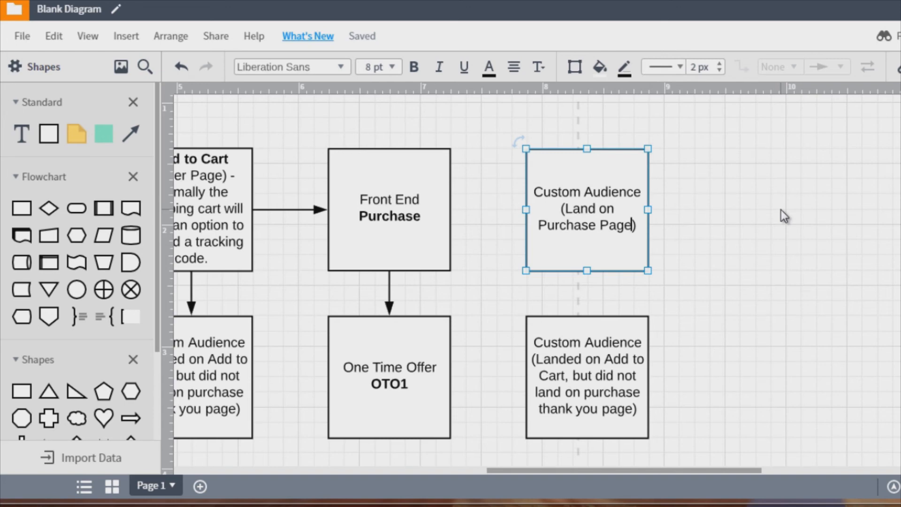
pyautogui.write('- BUT')
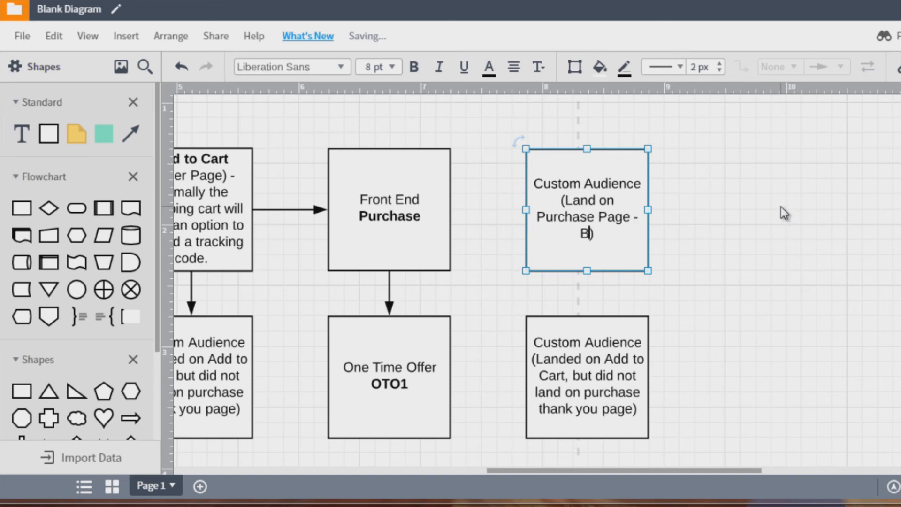
pyautogui.write(' DO NOT LAN')
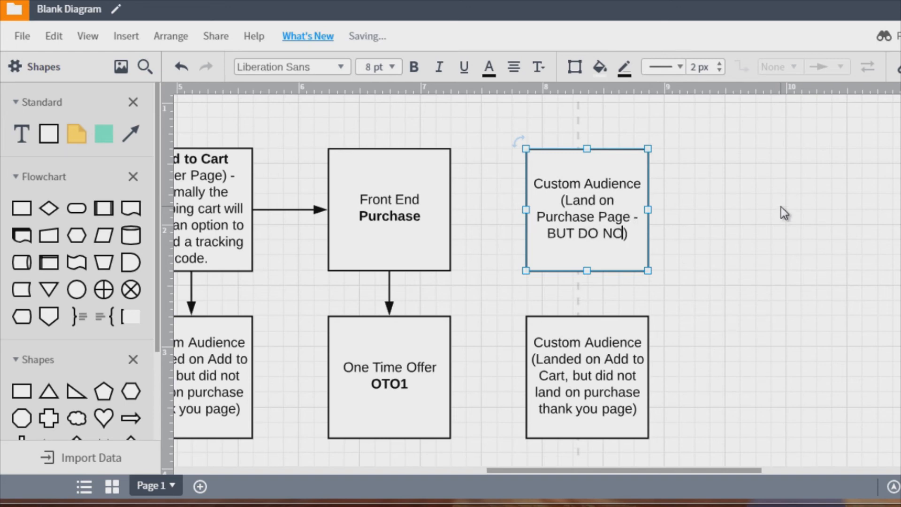
pyautogui.write('D ON OTO1')
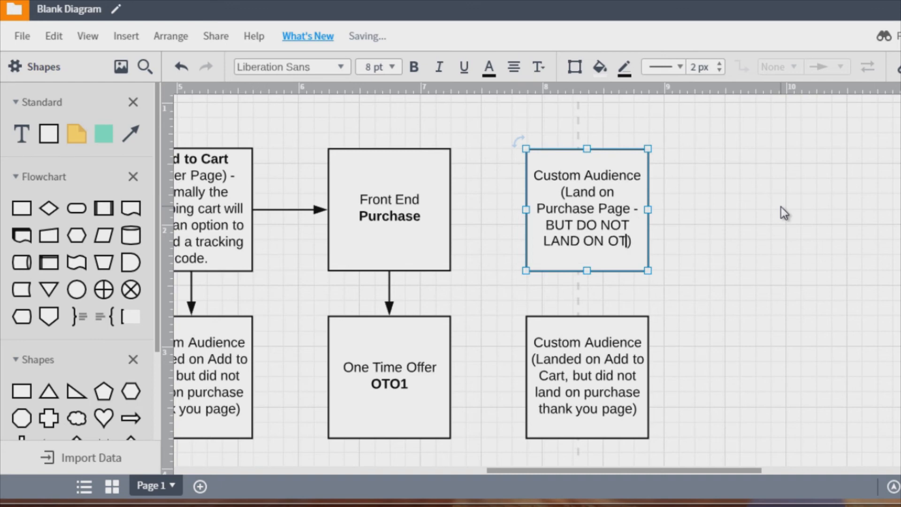
pyautogui.click(780, 207)
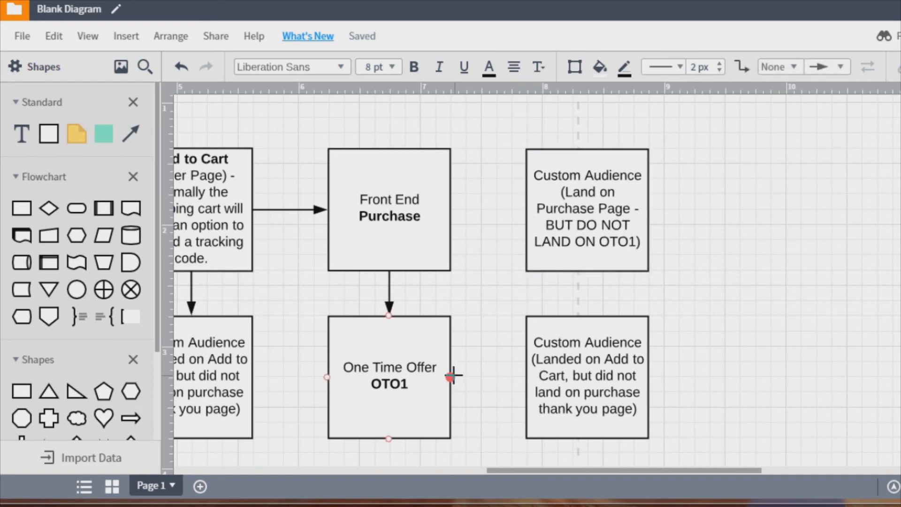
# - Connect the One Time Offer box with arrows to both new Custom Audience boxes on its right
pyautogui.moveTo(452, 376); pyautogui.dragTo(527, 219)
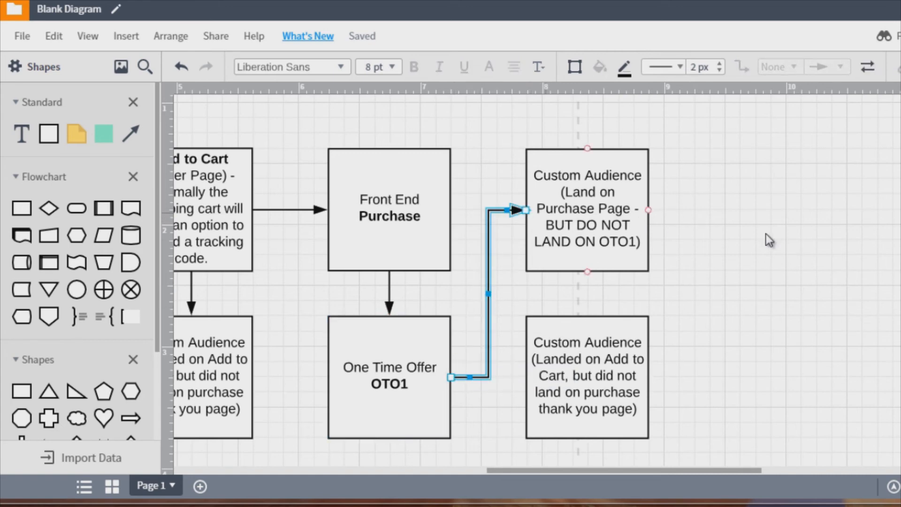
pyautogui.click(767, 233)
pyautogui.click(400, 241)
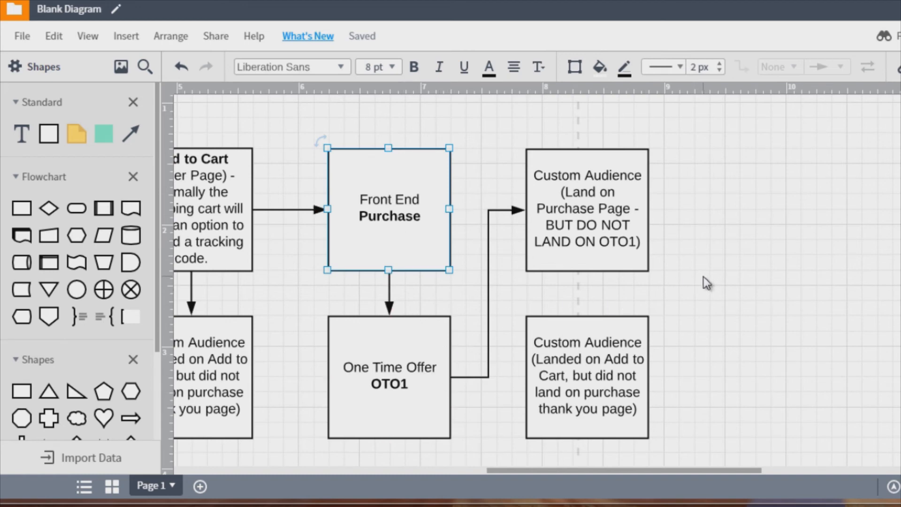
pyautogui.click(578, 197)
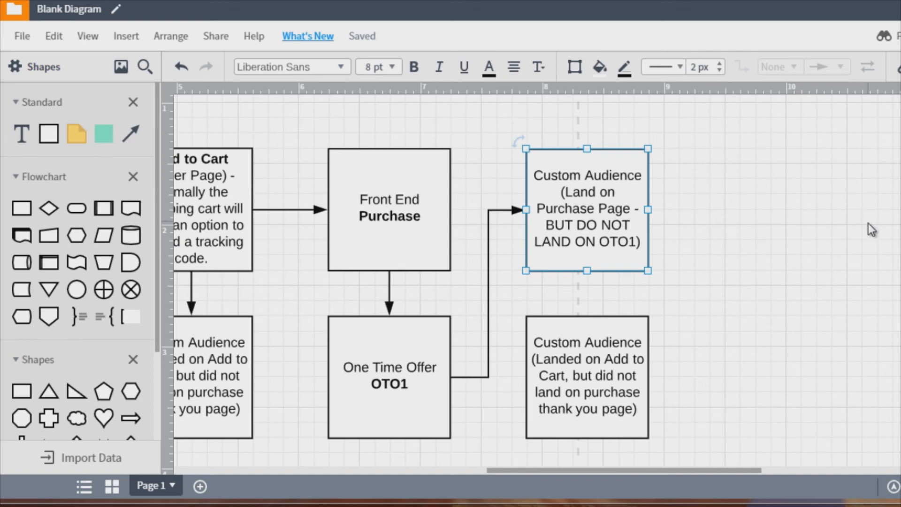
pyautogui.click(609, 355)
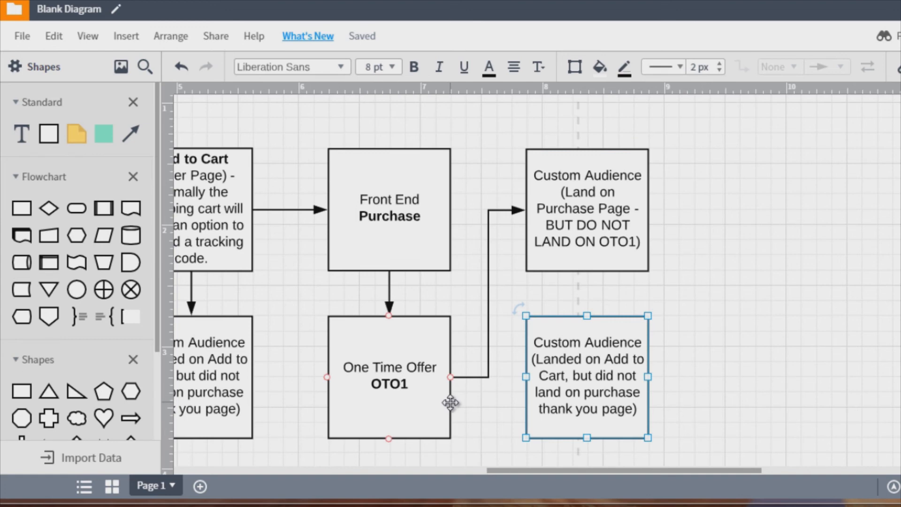
pyautogui.moveTo(453, 404); pyautogui.dragTo(522, 403)
# - Rewrite the lower copied box as Custom Audience (Landed on BOTH purchase Front End and OTO1)
pyautogui.doubleClick(562, 361)
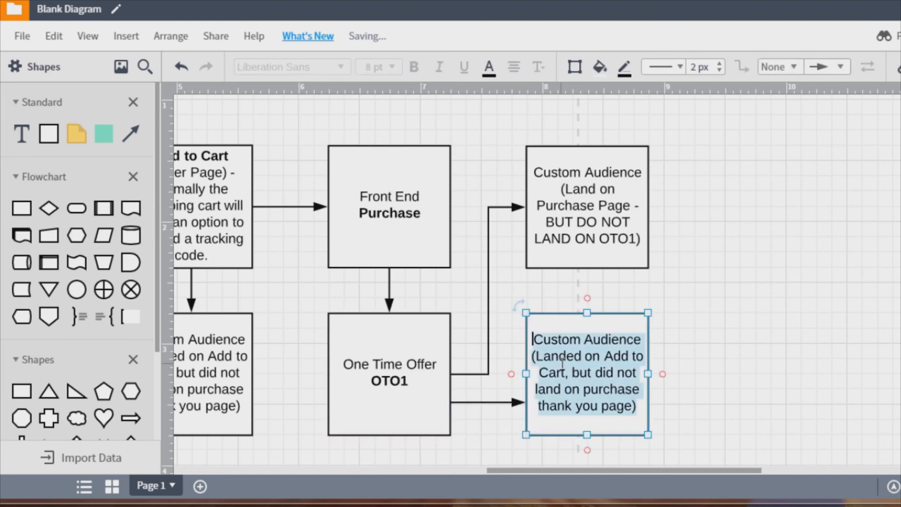
pyautogui.click(557, 357)
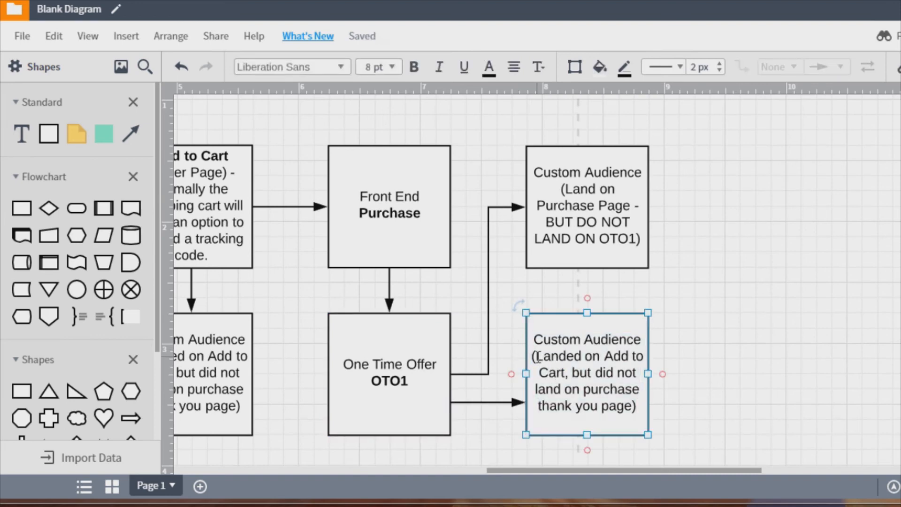
pyautogui.moveTo(538, 357); pyautogui.dragTo(633, 405)
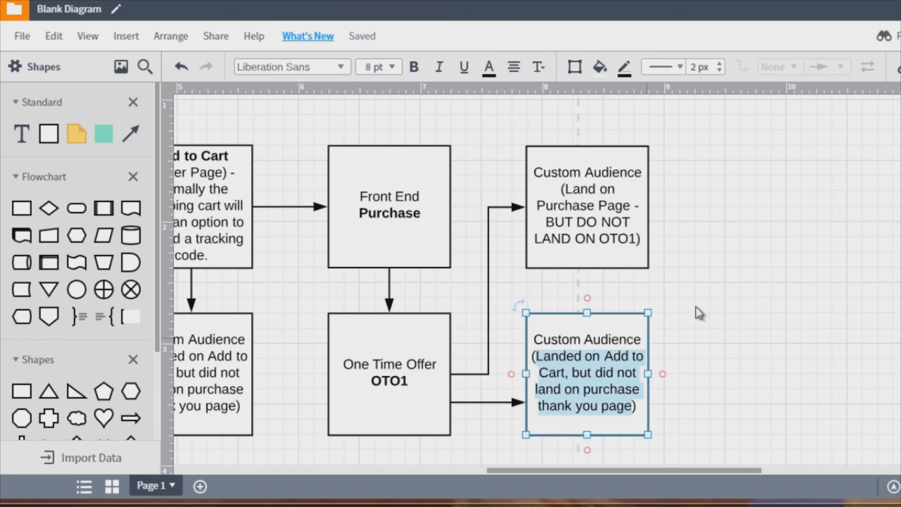
pyautogui.write('L')
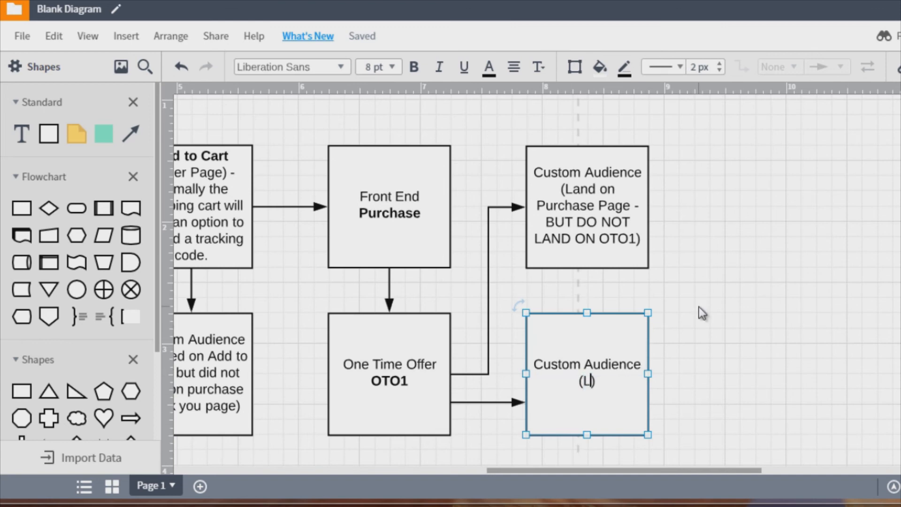
pyautogui.write('anded on BOTH ')
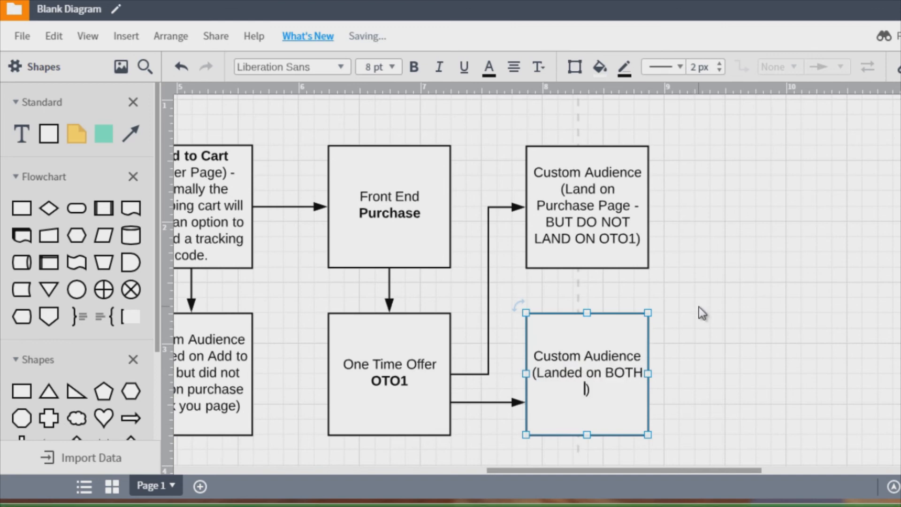
pyautogui.write('purchase')
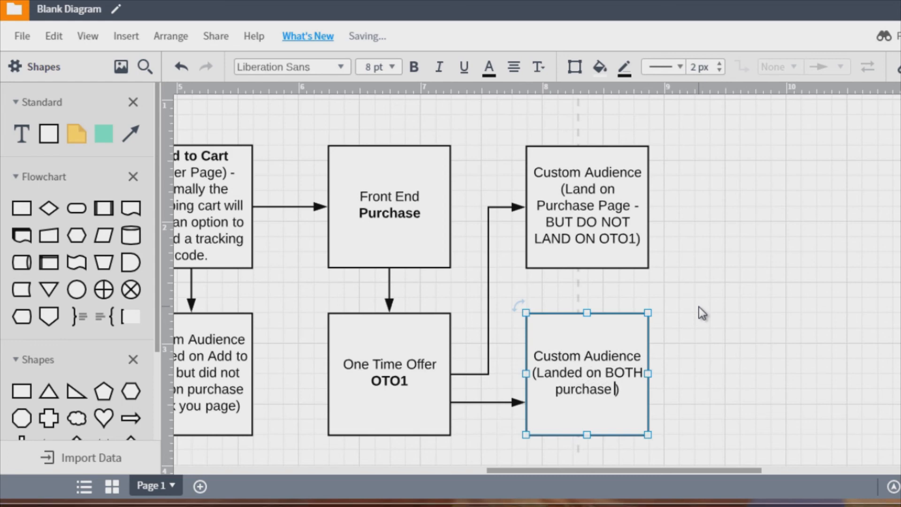
pyautogui.write(' Front End a')
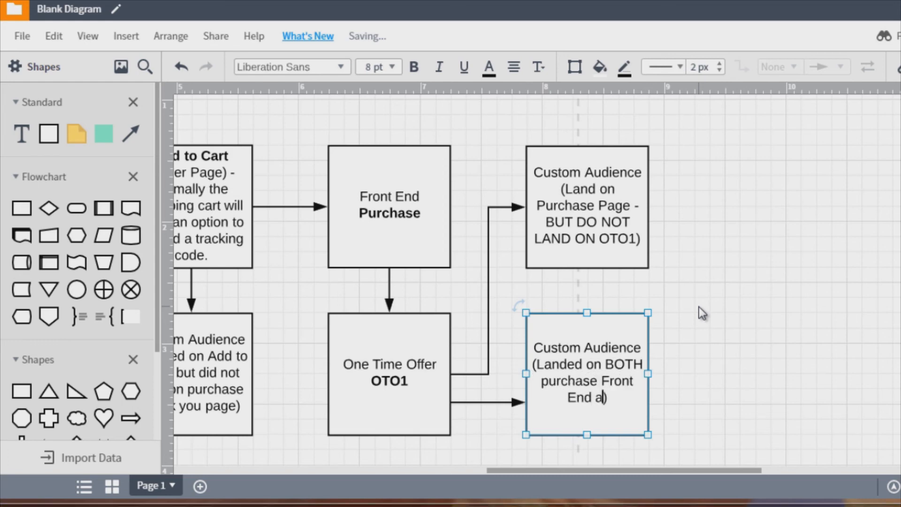
pyautogui.write('nd OTO')
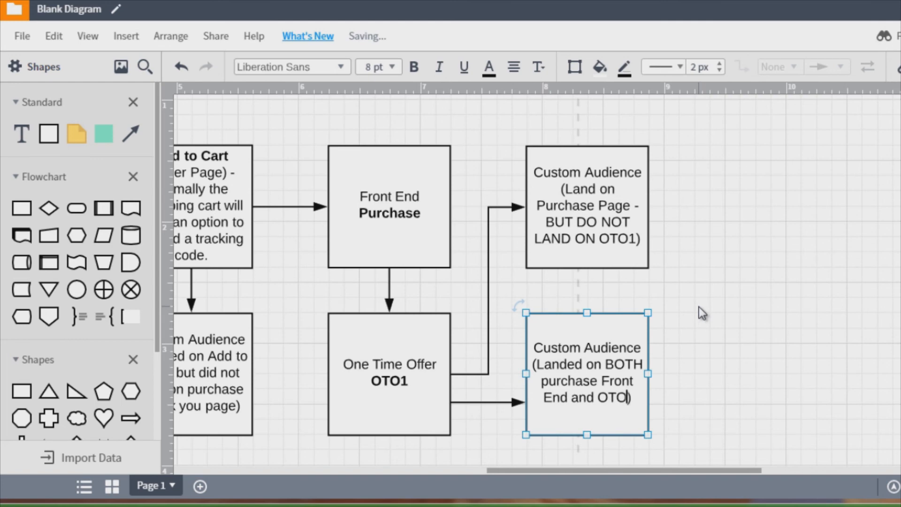
pyautogui.write('1')
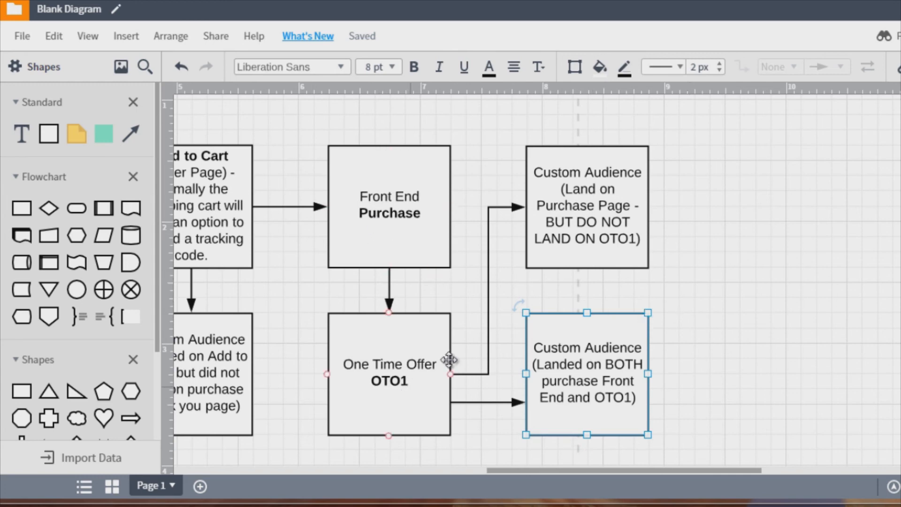
pyautogui.click(740, 300)
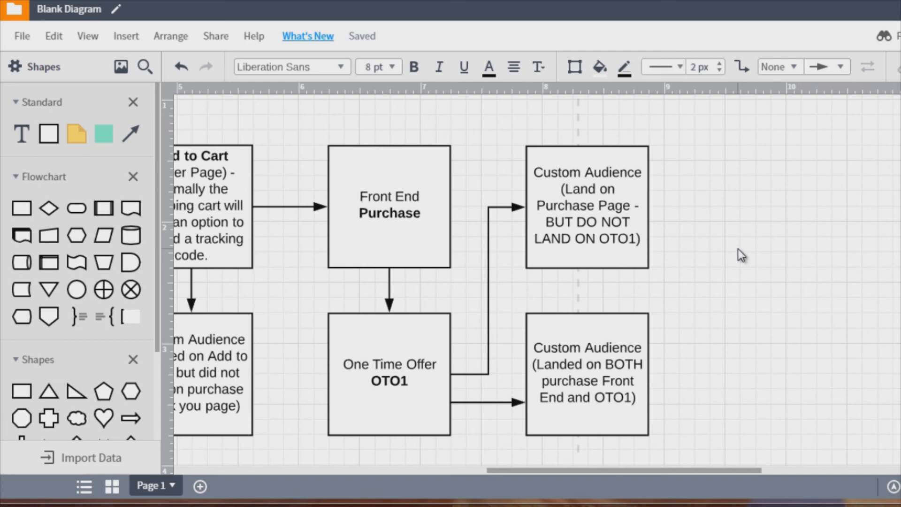
pyautogui.click(610, 336)
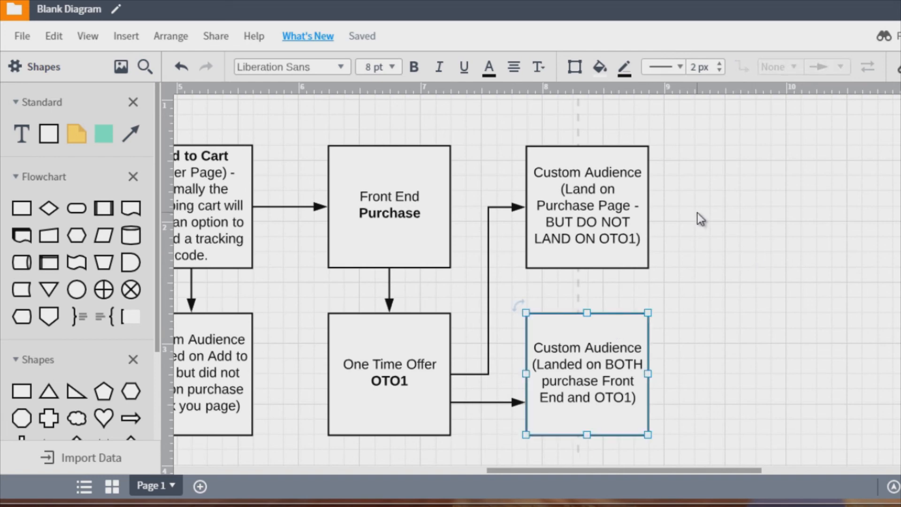
pyautogui.click(589, 188)
pyautogui.click(722, 196)
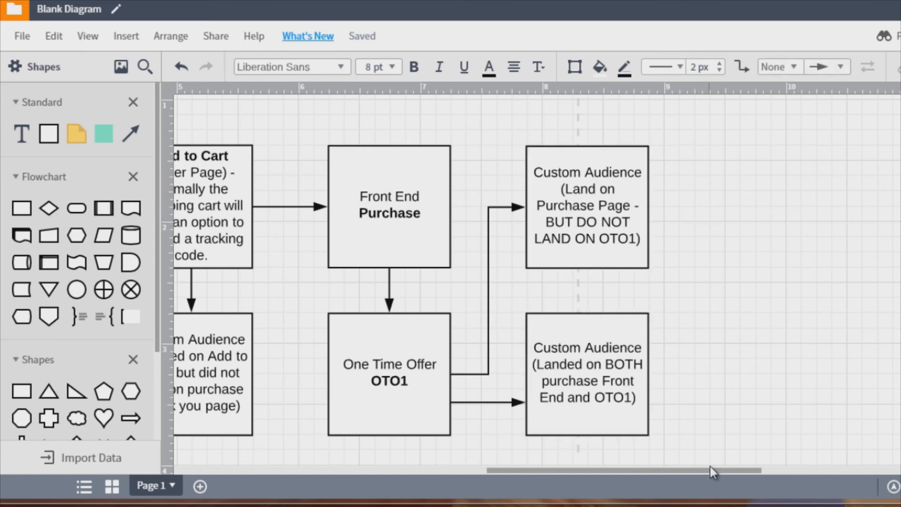
pyautogui.moveTo(667, 472); pyautogui.dragTo(576, 470)
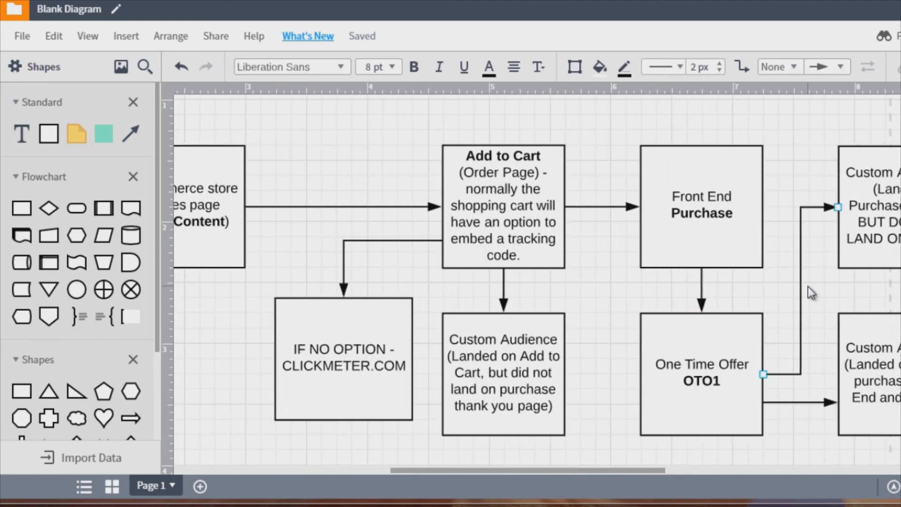
# - Review the eCommerce funnel boxes from the store sales page through Add to Cart, Front End Purchase and One Time Offer
pyautogui.press('F11')
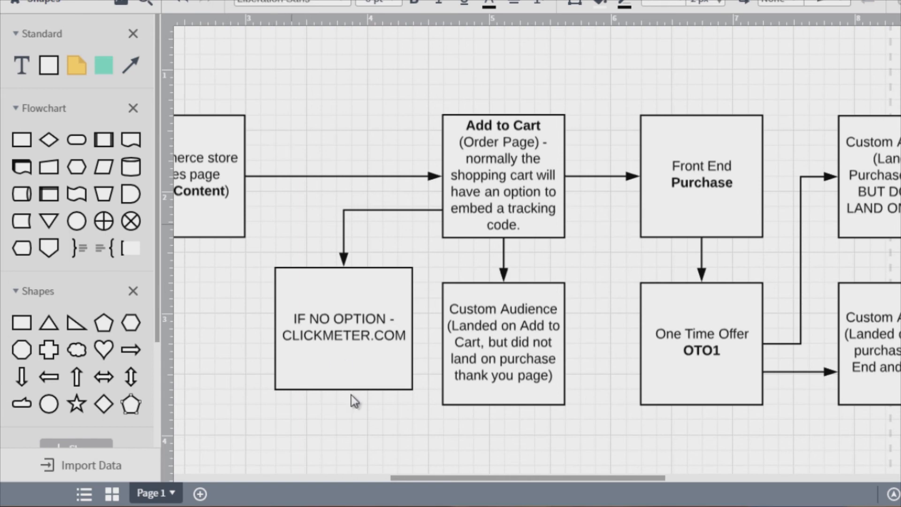
pyautogui.moveTo(441, 475); pyautogui.dragTo(416, 477)
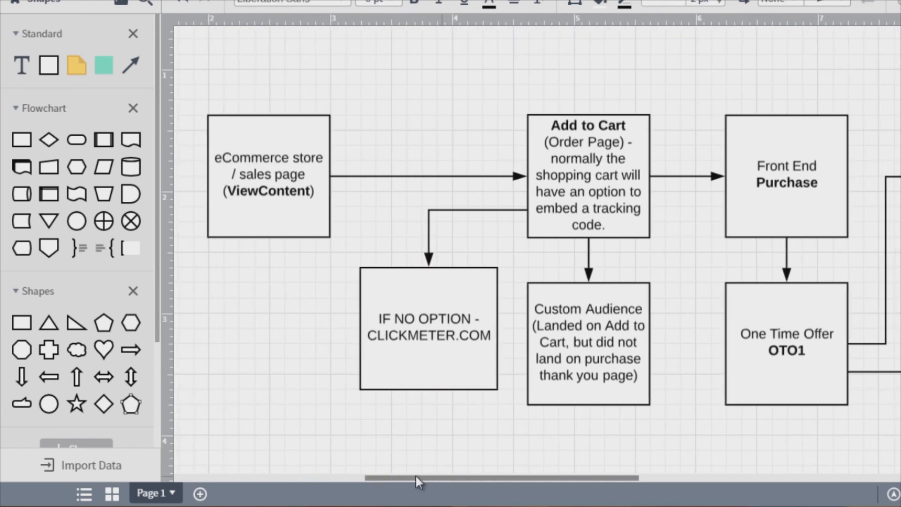
pyautogui.click(297, 174)
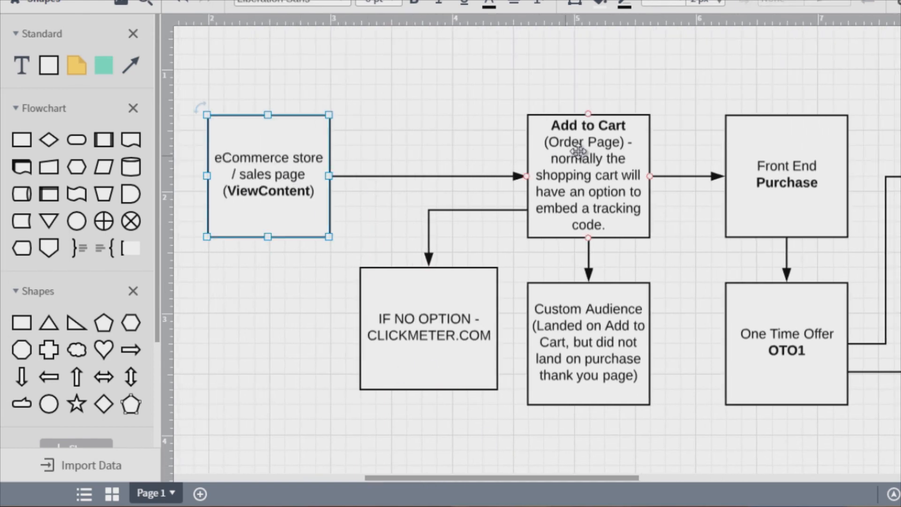
pyautogui.click(579, 150)
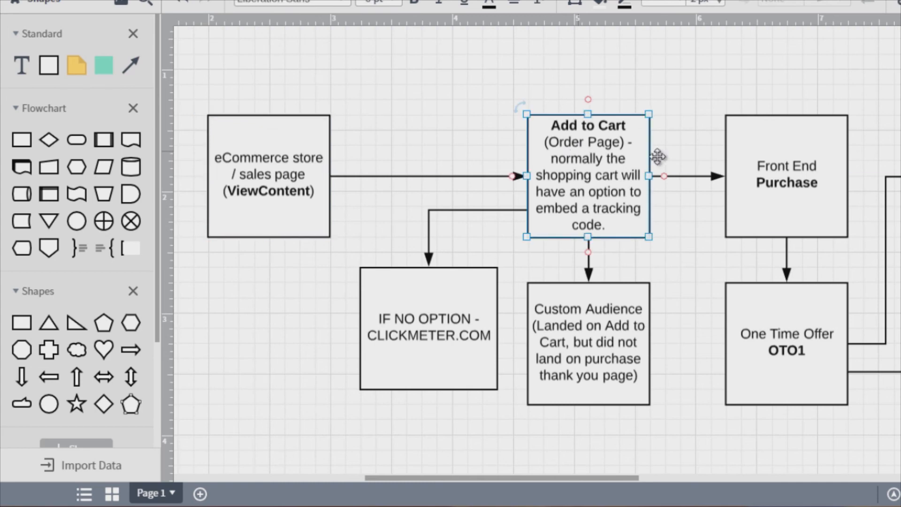
pyautogui.click(787, 183)
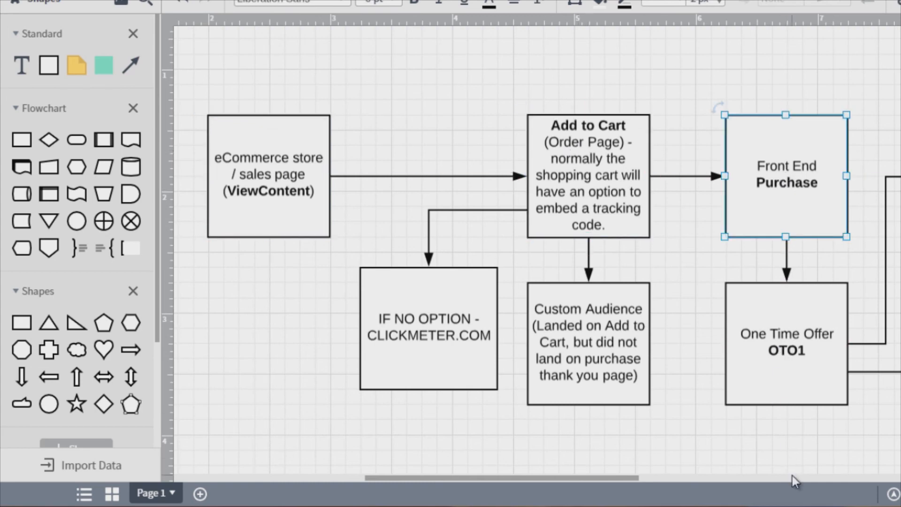
pyautogui.click(787, 340)
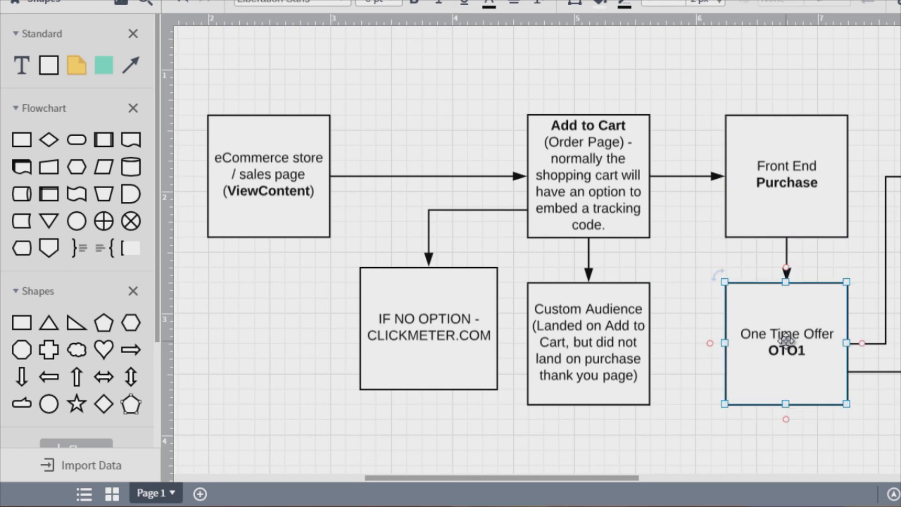
pyautogui.click(628, 327)
pyautogui.press('Escape')
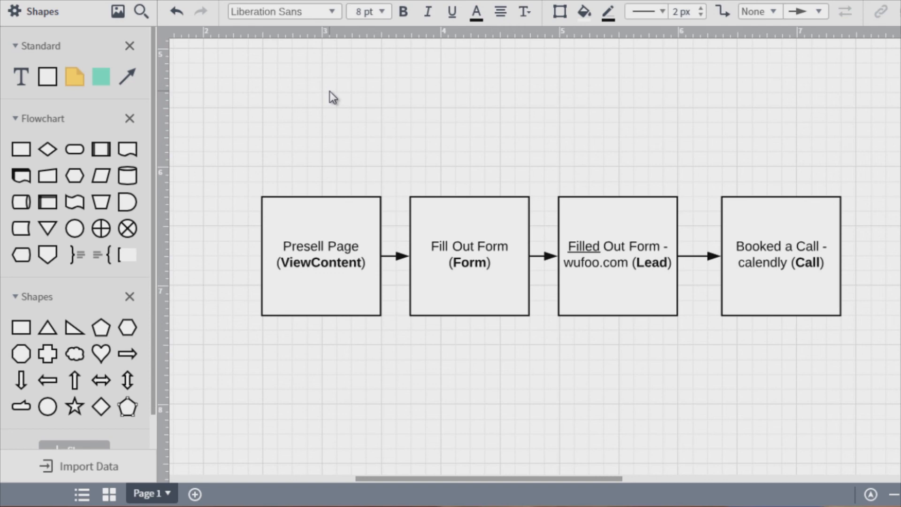
# - Move the wufoo.com text from the Filled Out Form box into the Fill Out Form box on its own line
pyautogui.click(300, 224)
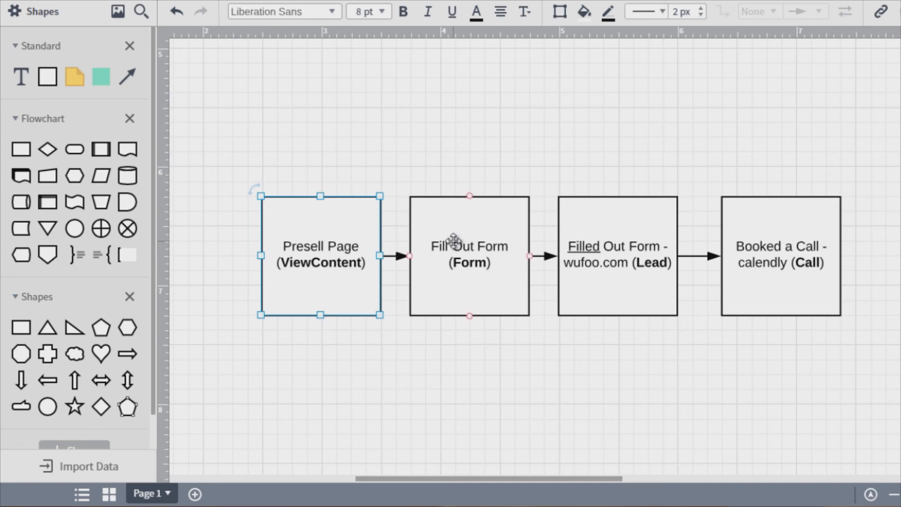
pyautogui.click(221, 214)
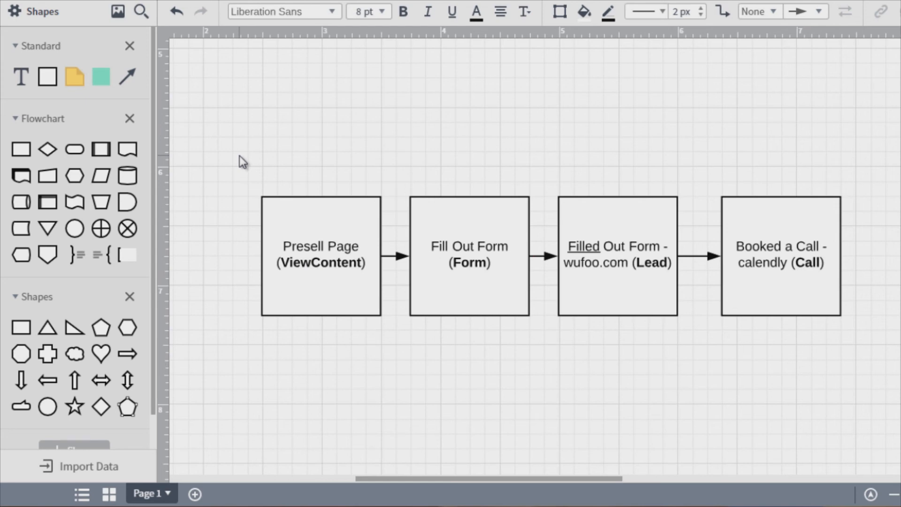
pyautogui.click(295, 231)
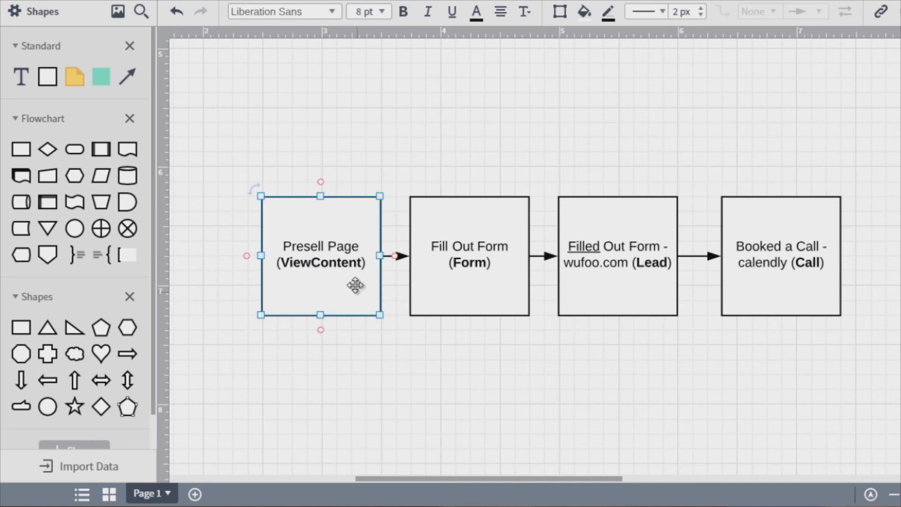
pyautogui.click(426, 259)
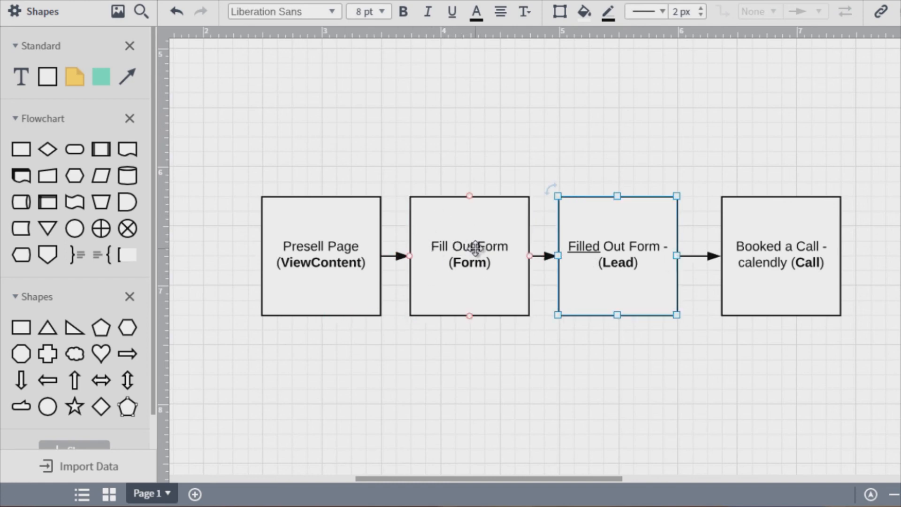
pyautogui.doubleClick(475, 249)
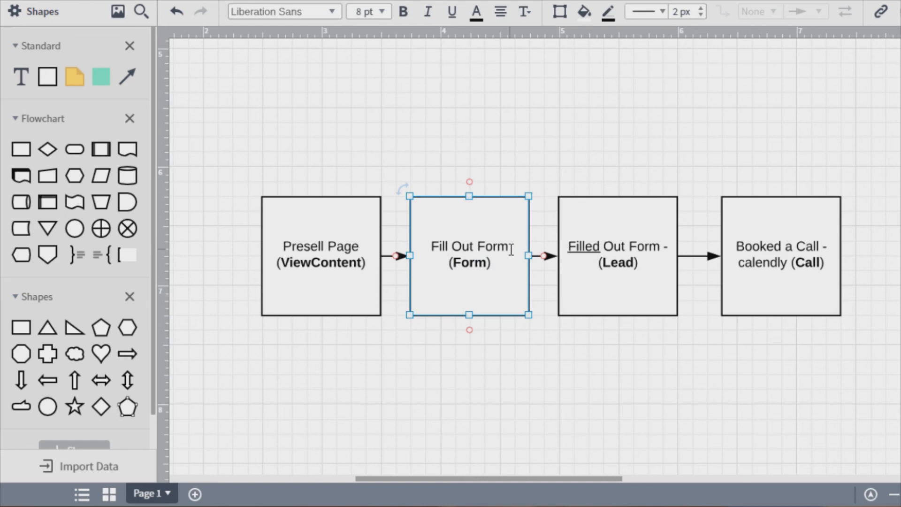
pyautogui.write('wufoo.com')
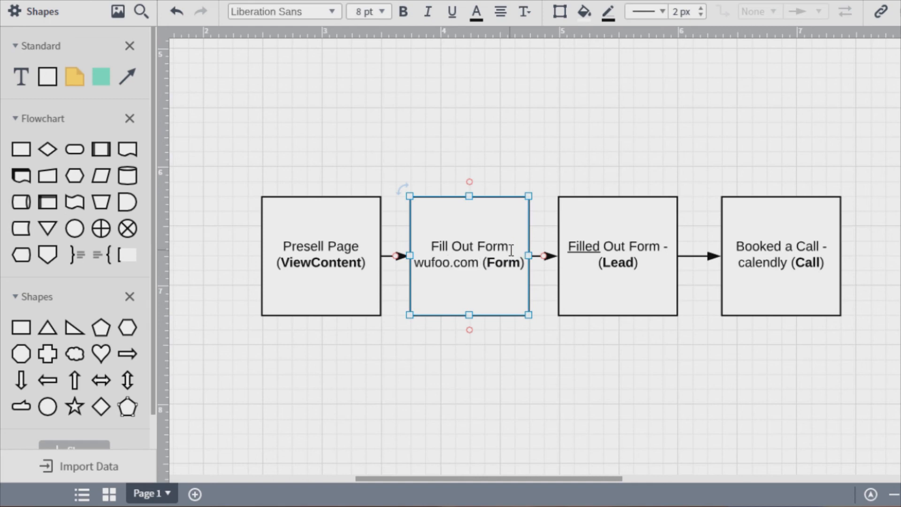
pyautogui.press('Return')
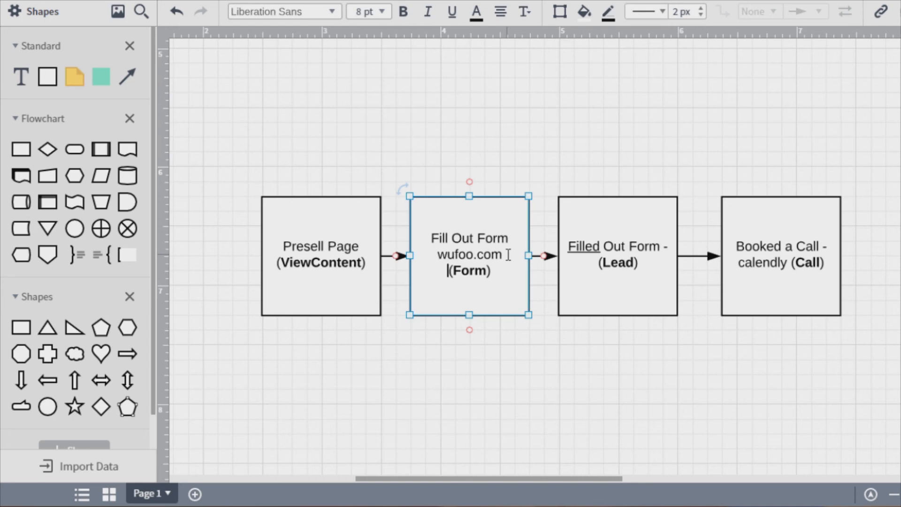
pyautogui.click(450, 146)
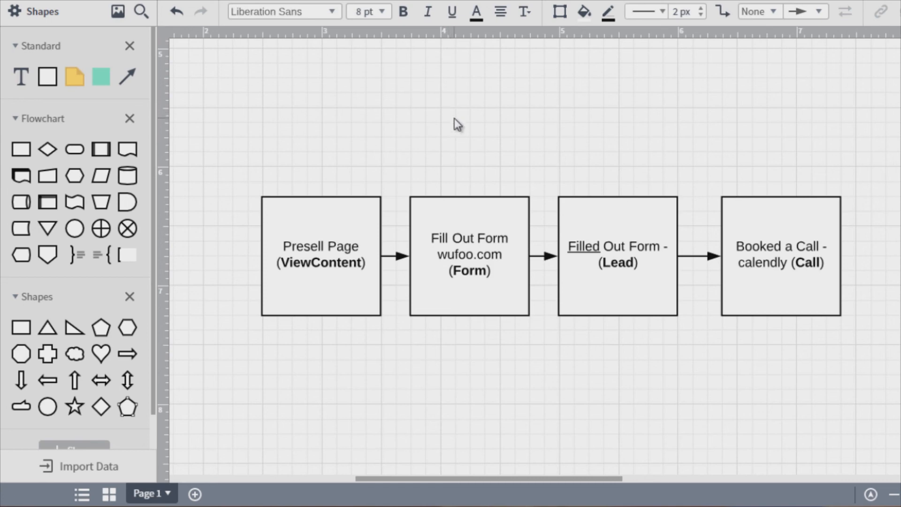
# - Examine the Fill Out Form, Filled Out Form and Booked a Call boxes in the lead funnel
pyautogui.doubleClick(464, 269)
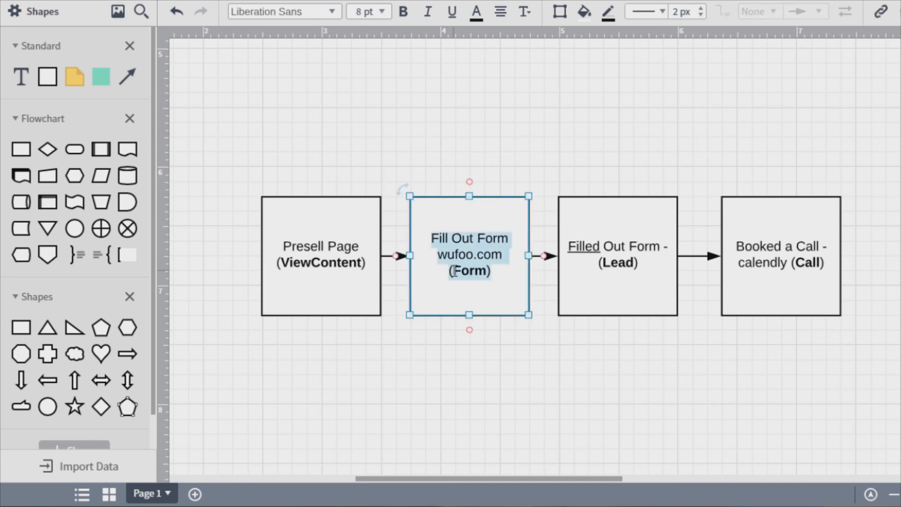
pyautogui.click(452, 270)
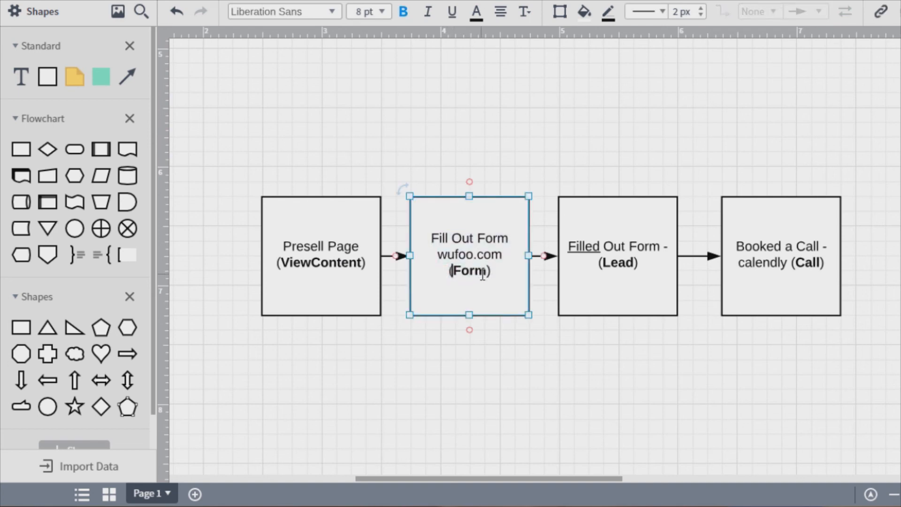
pyautogui.doubleClick(482, 271)
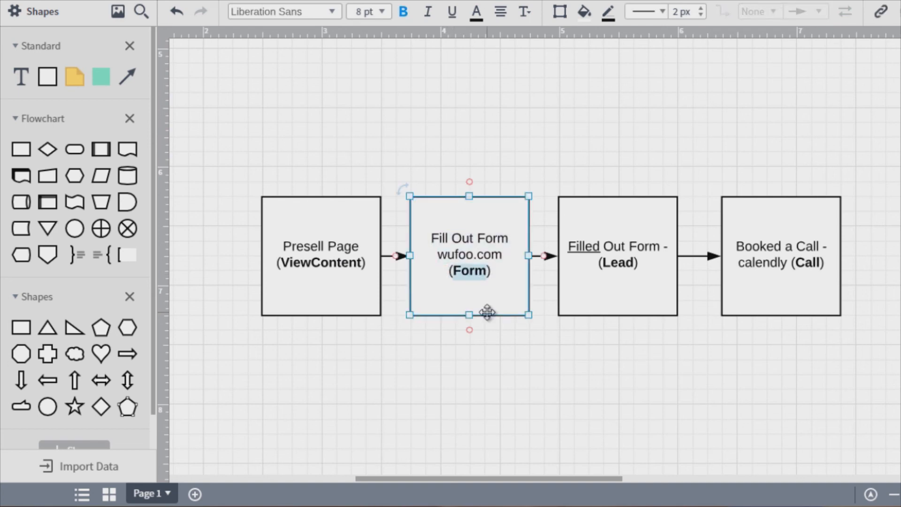
pyautogui.click(427, 109)
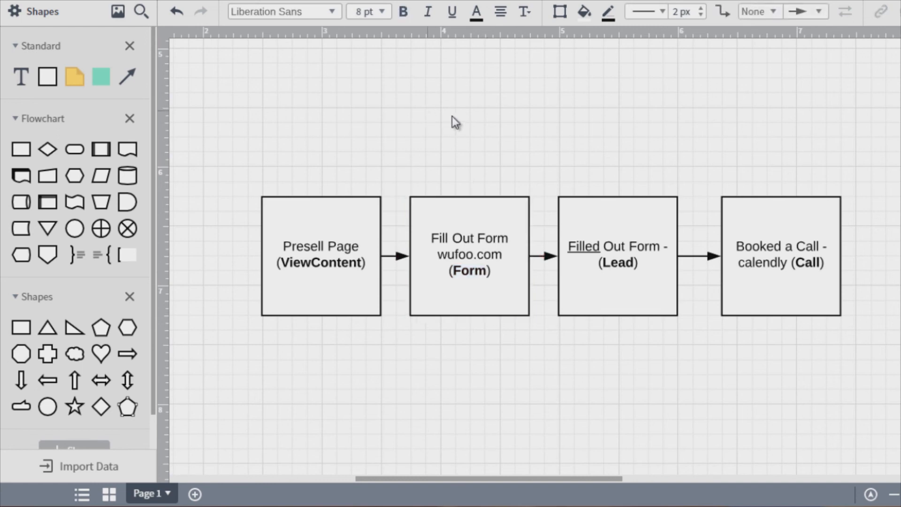
pyautogui.click(487, 294)
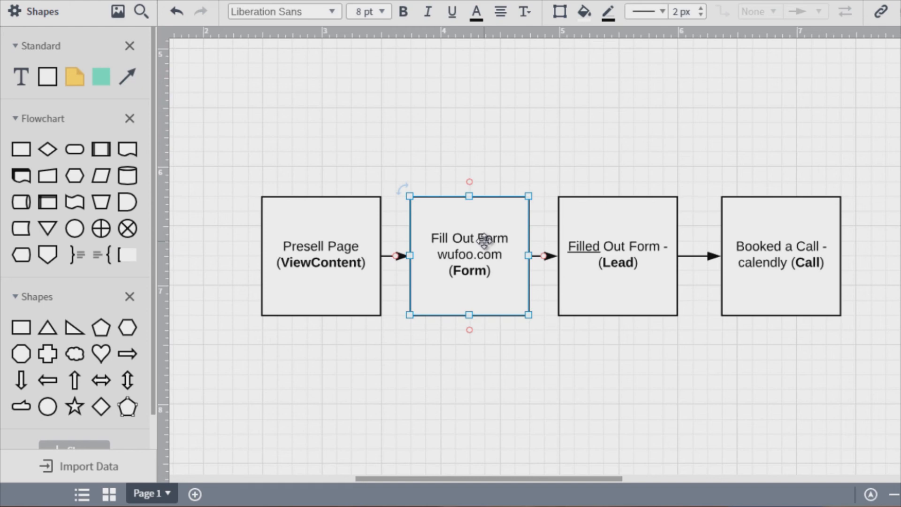
pyautogui.click(639, 242)
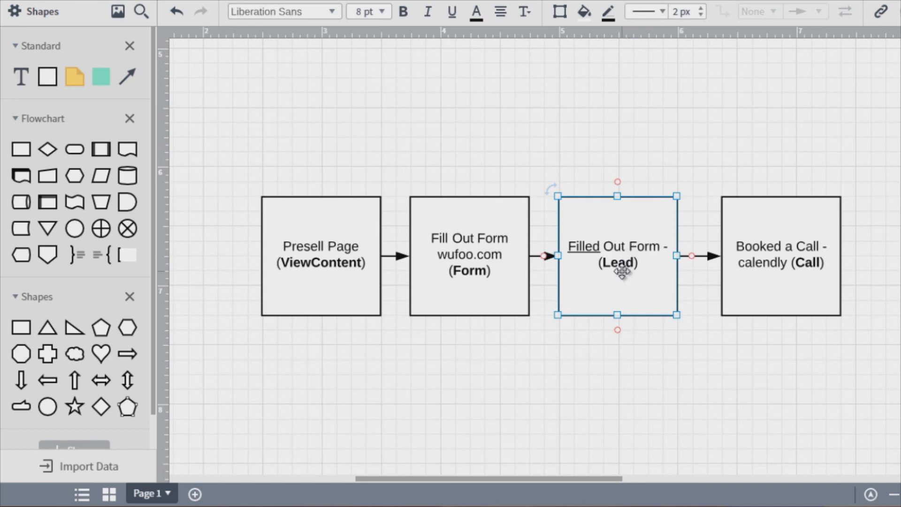
pyautogui.doubleClick(621, 271)
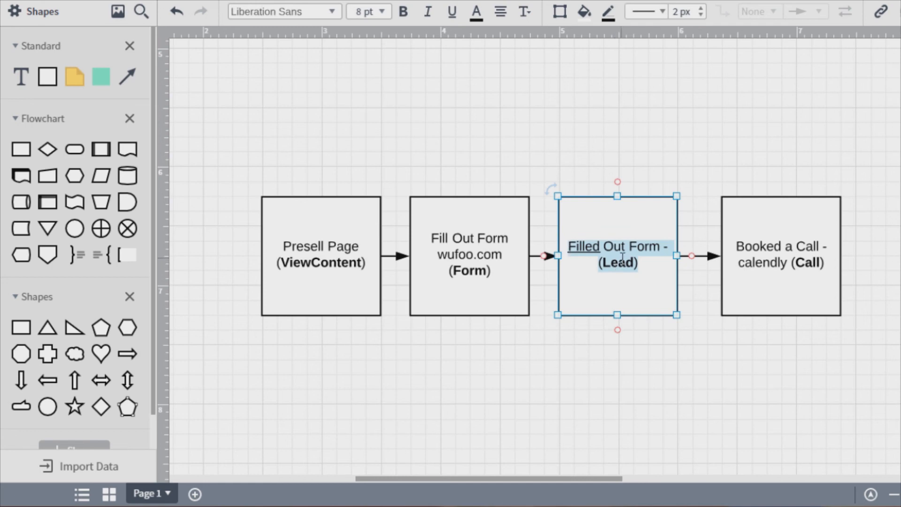
pyautogui.click(638, 263)
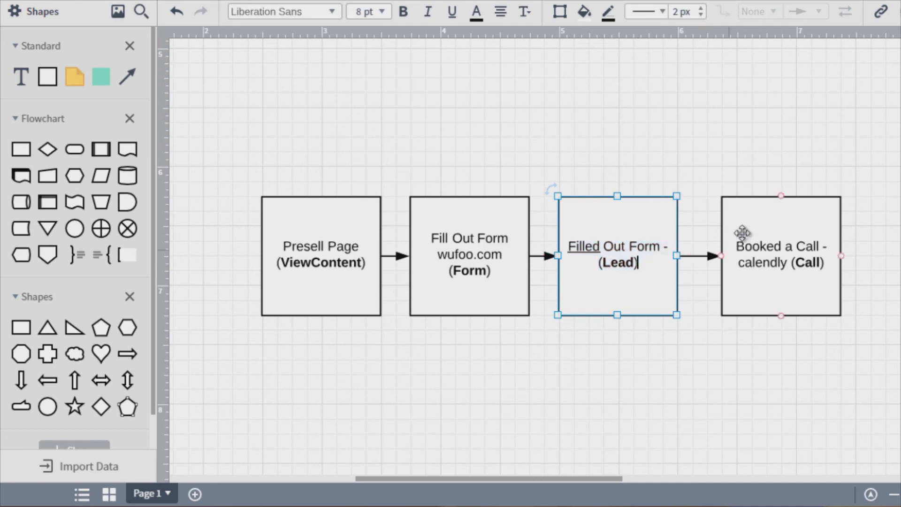
pyautogui.click(758, 111)
pyautogui.click(641, 240)
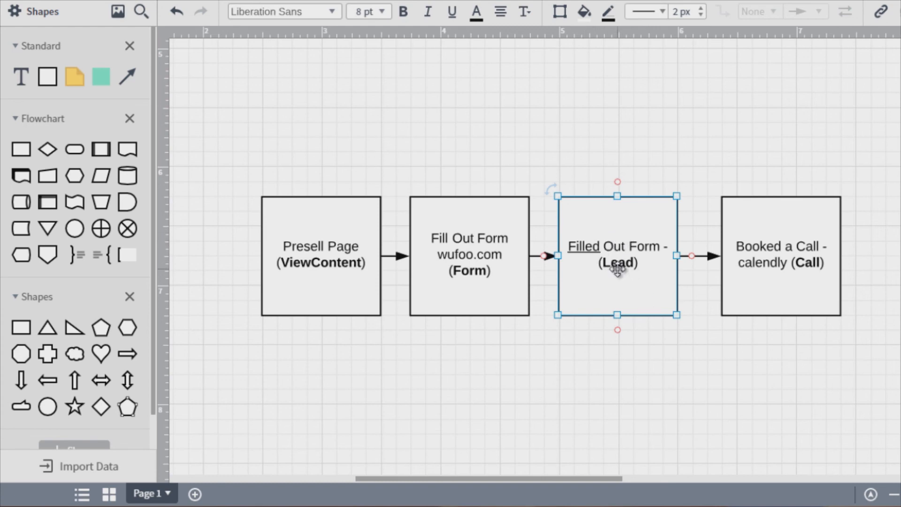
pyautogui.click(796, 220)
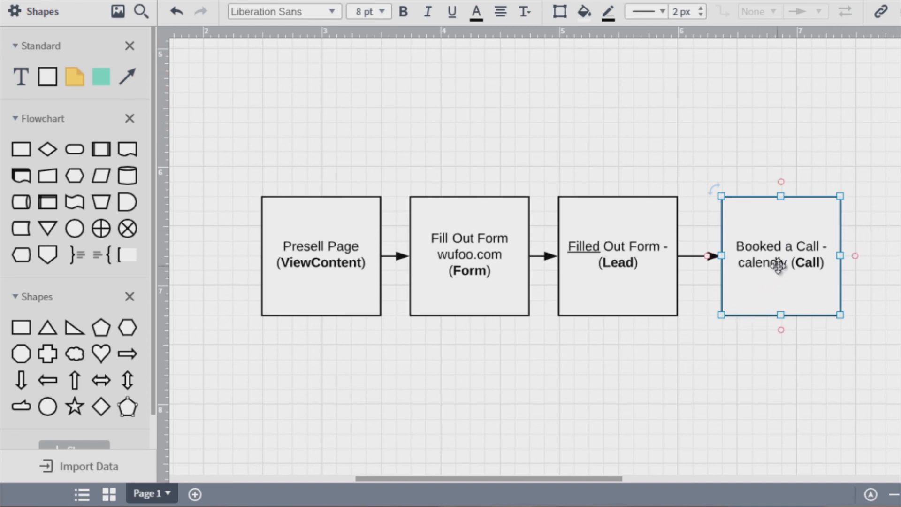
pyautogui.click(887, 173)
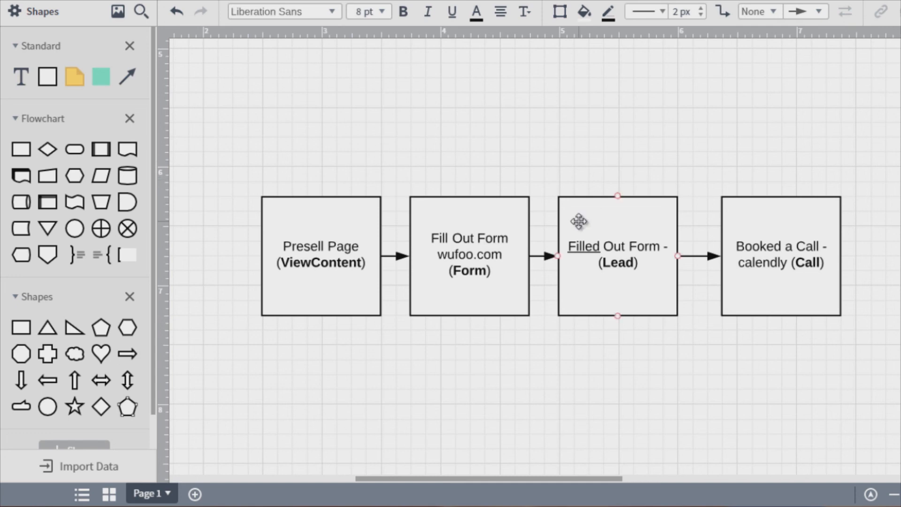
pyautogui.click(572, 246)
pyautogui.moveTo(572, 247); pyautogui.dragTo(579, 246)
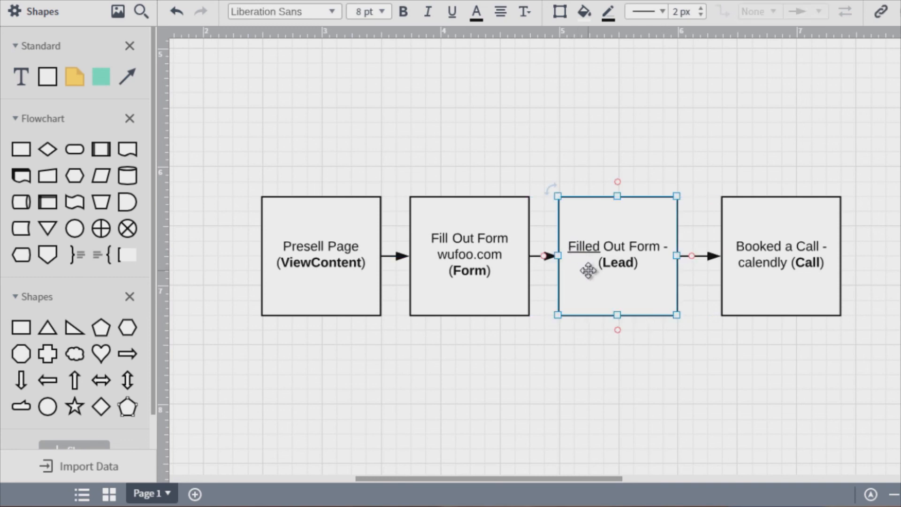
# - Examine the lead funnel boxes again in order from Presell Page to Booked a Call
pyautogui.scroll(-3, 587, 255)
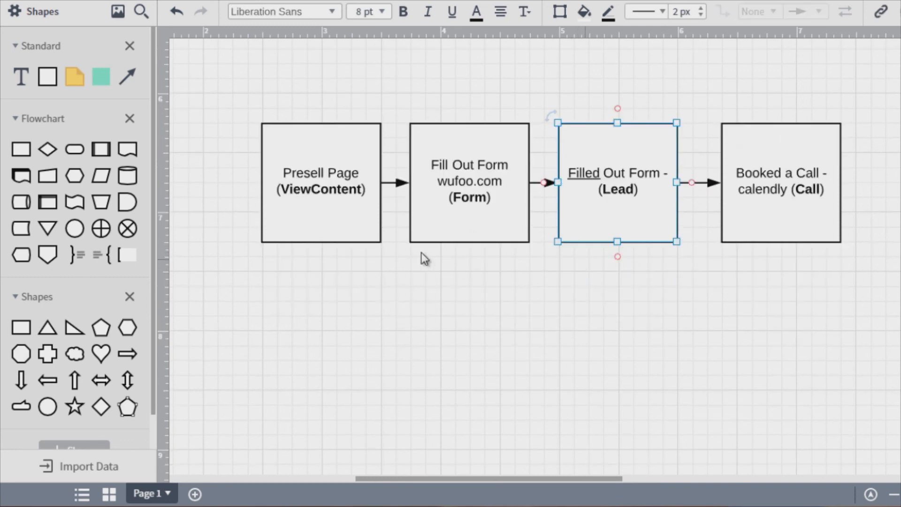
pyautogui.click(334, 212)
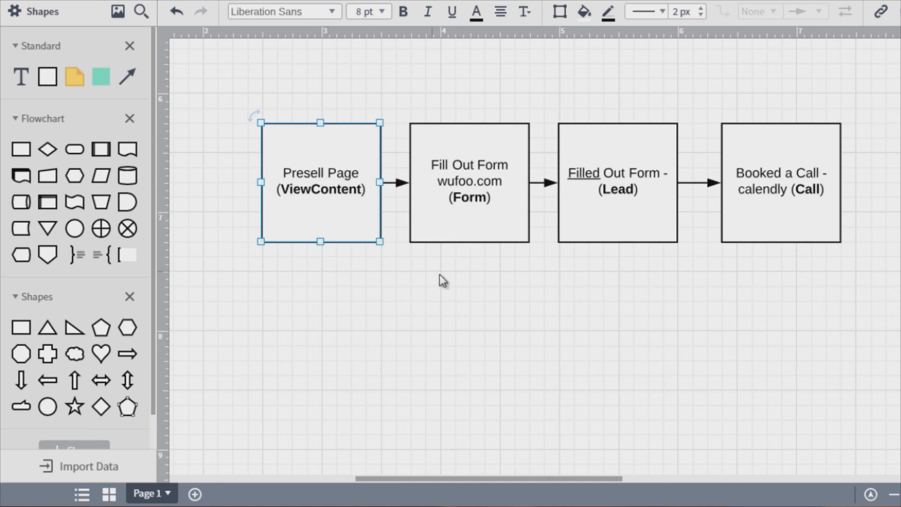
pyautogui.click(492, 215)
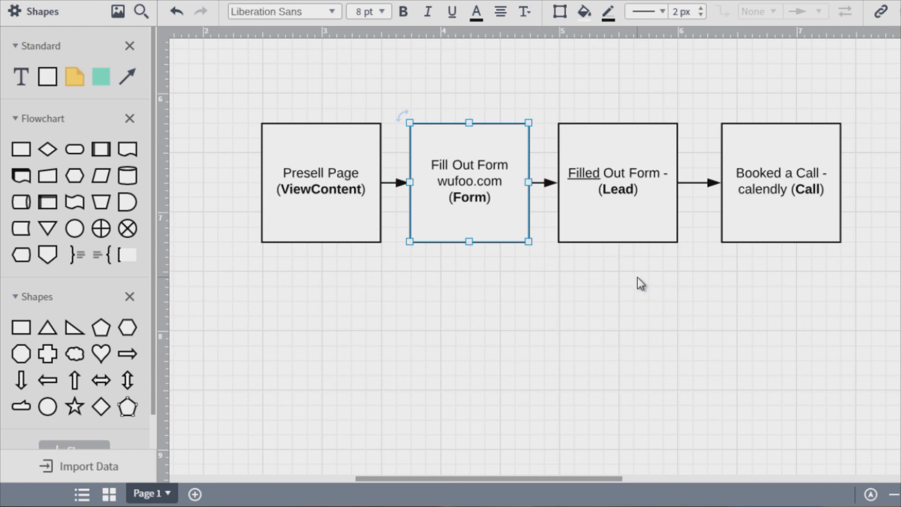
pyautogui.click(721, 141)
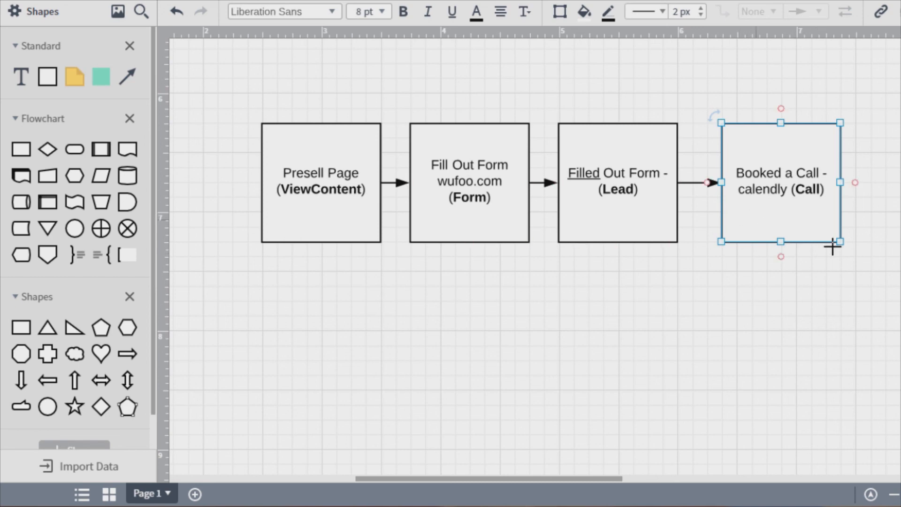
pyautogui.click(890, 202)
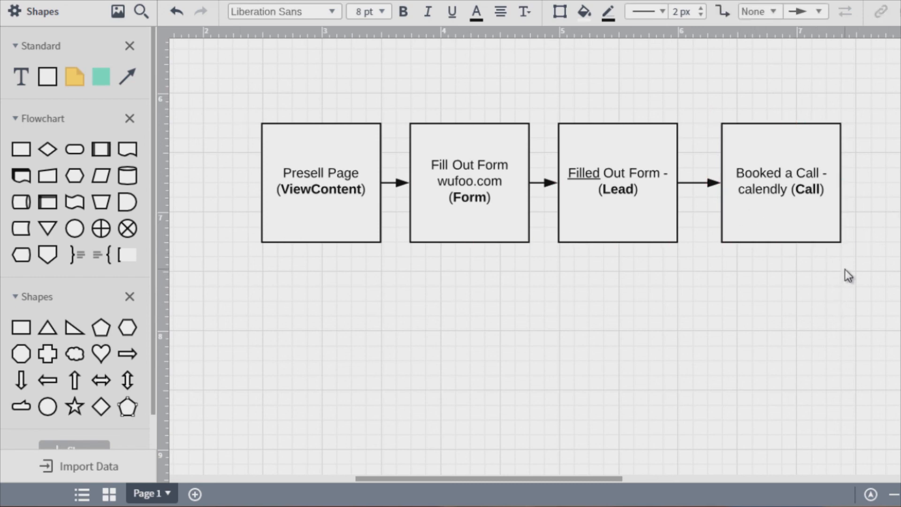
pyautogui.click(320, 172)
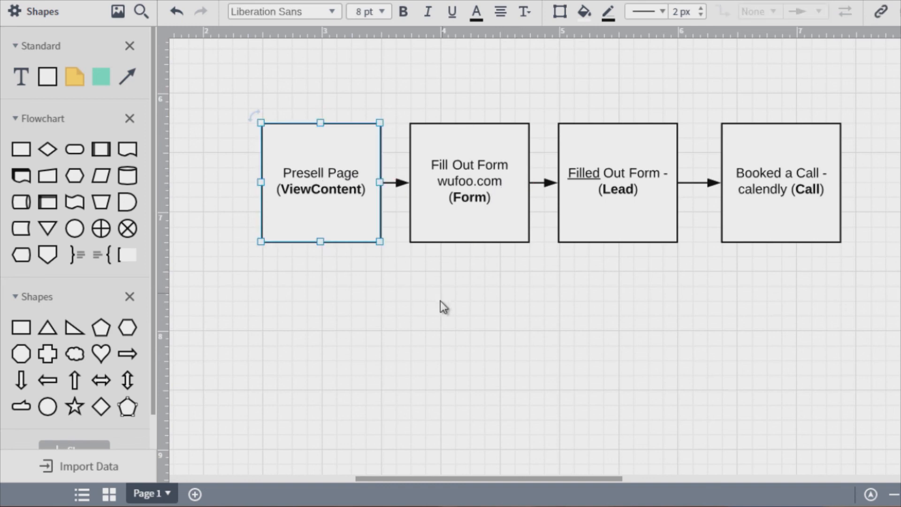
pyautogui.click(474, 205)
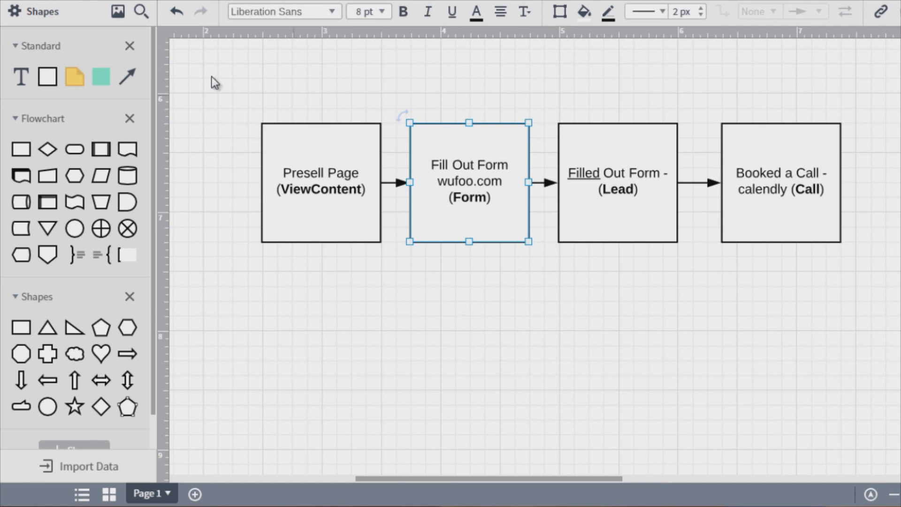
# - Select the lead funnel boxes from Presell Page through Booked a Call to review them together
pyautogui.moveTo(210, 75); pyautogui.dragTo(667, 278)
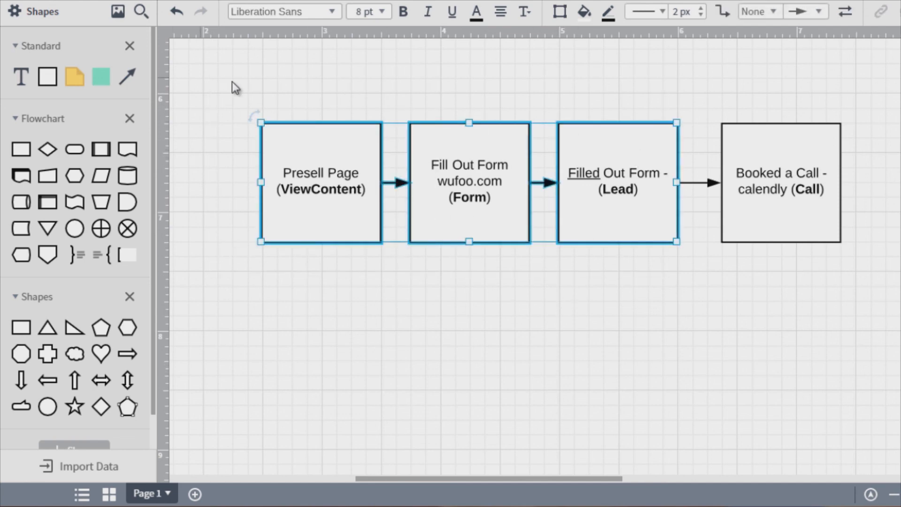
pyautogui.moveTo(227, 78); pyautogui.dragTo(891, 342)
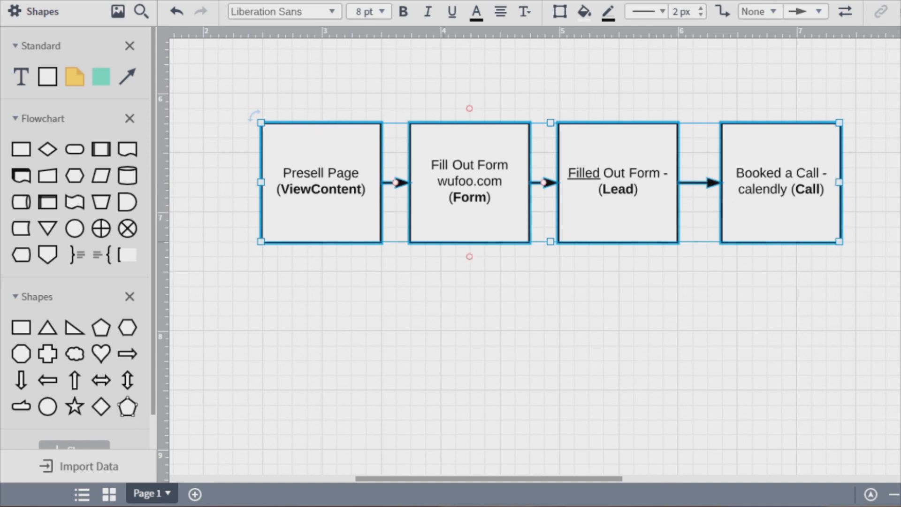
pyautogui.click(220, 98)
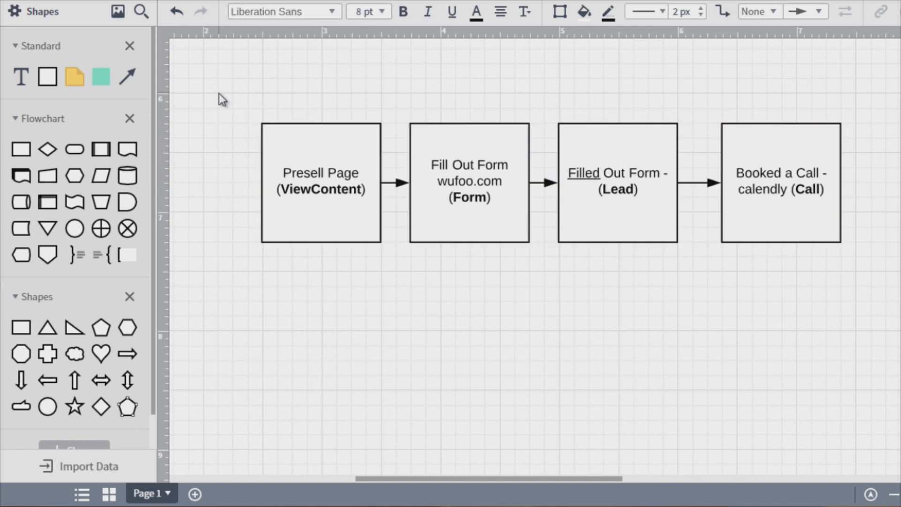
pyautogui.moveTo(885, 85); pyautogui.dragTo(675, 324)
pyautogui.moveTo(206, 89); pyautogui.dragTo(706, 314)
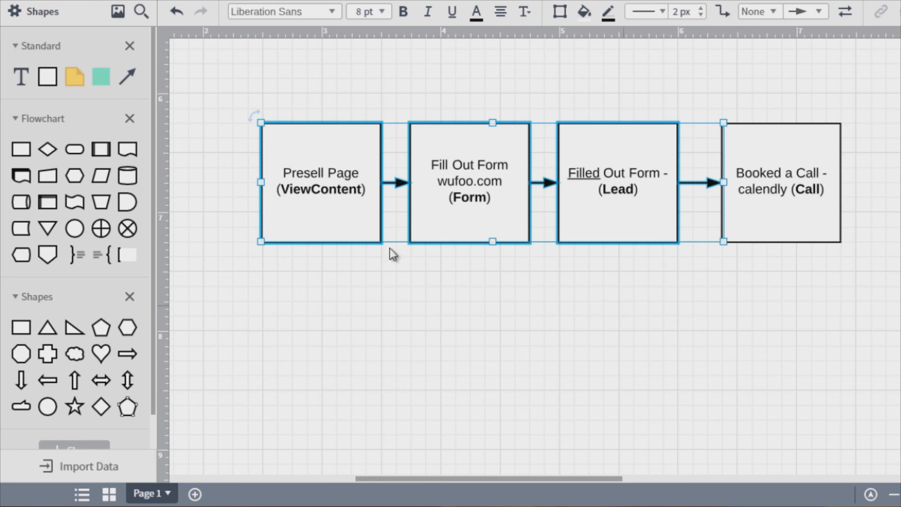
# - Switch to Notepad and review the pixel code snippets for the ViewContent, AddToCart and Purchase events
pyautogui.click(525, 506)
pyautogui.click(524, 506)
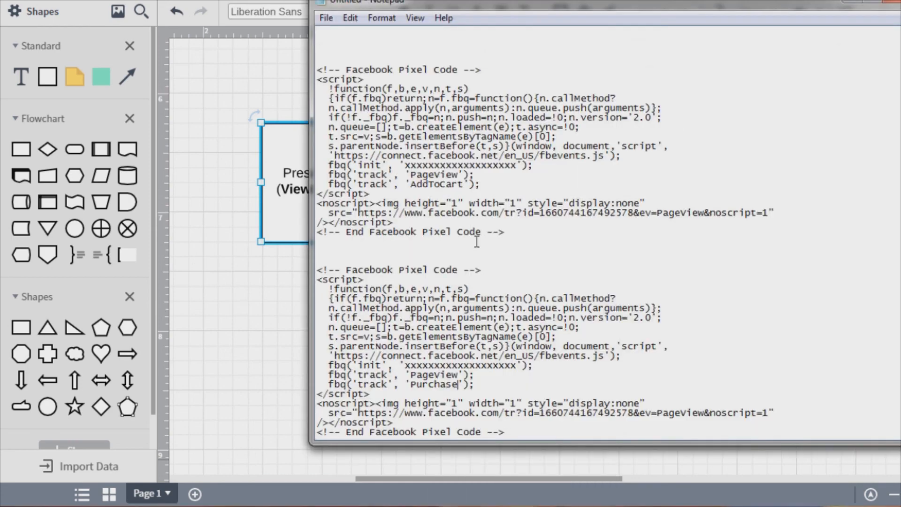
pyautogui.scroll(7, 428, 133)
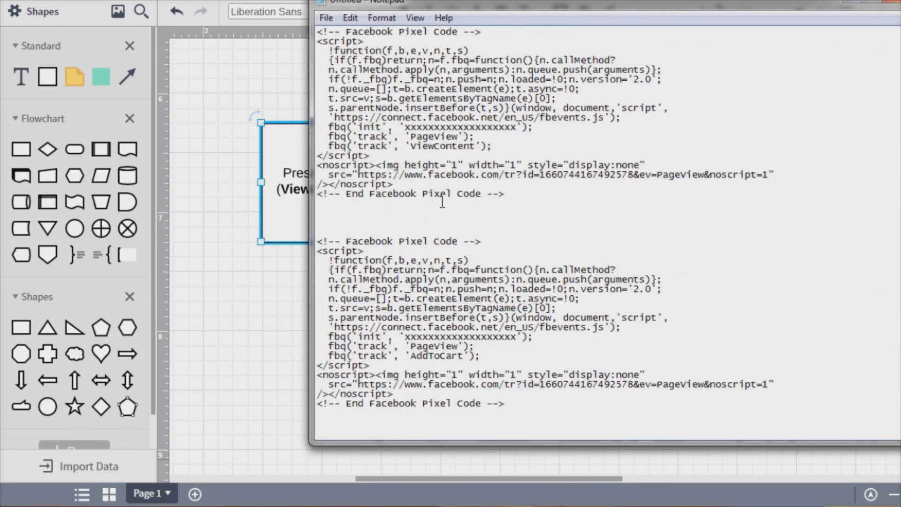
pyautogui.scroll(-1, 442, 201)
pyautogui.scroll(1, 448, 136)
pyautogui.moveTo(458, 137); pyautogui.dragTo(476, 146)
pyautogui.click(411, 145)
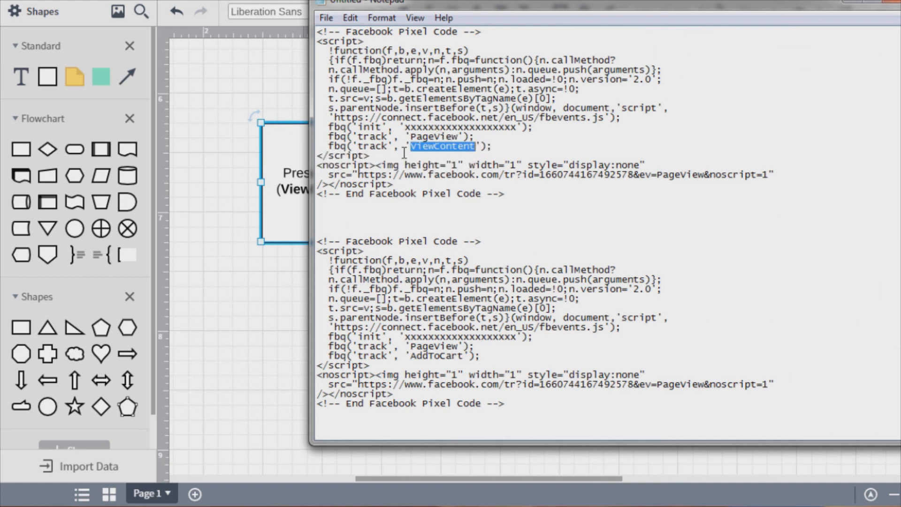
# - Open the Facebook Pixel Helper listing in the Chrome Web Store and read its overview
pyautogui.click(232, 213)
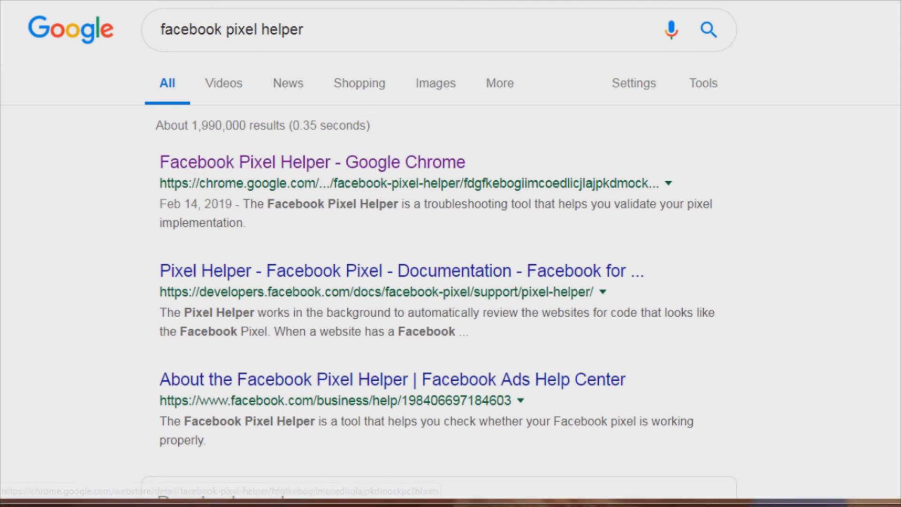
pyautogui.hotkey('ctrl', 'Tab')
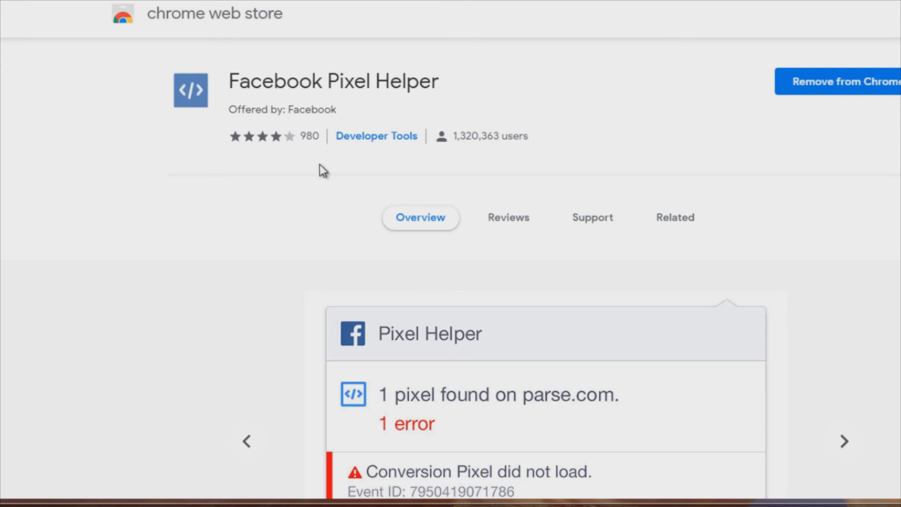
pyautogui.scroll(-3, 305, 207)
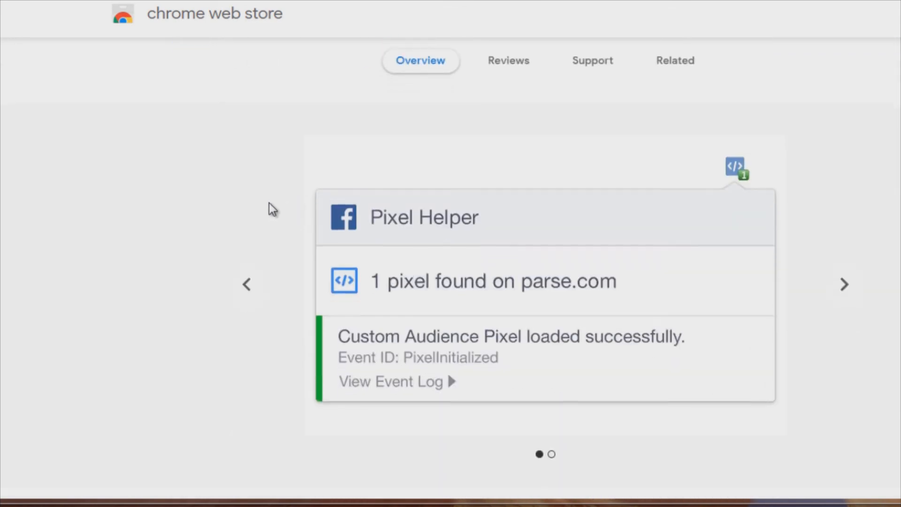
pyautogui.scroll(-1, 289, 205)
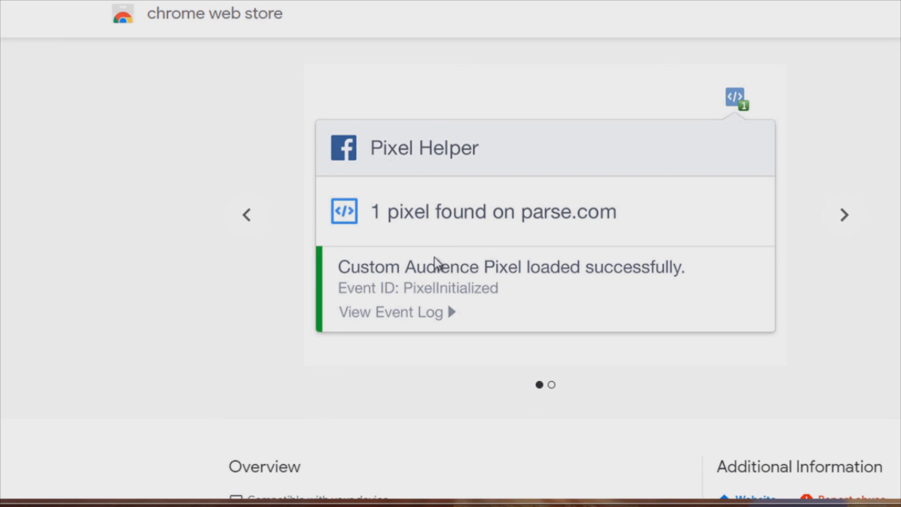
pyautogui.scroll(-6, 434, 257)
pyautogui.scroll(10, 434, 257)
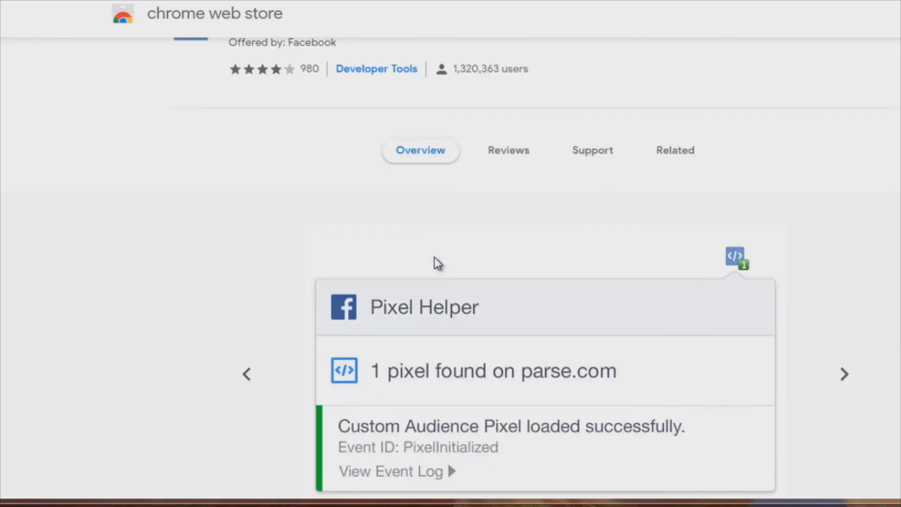
pyautogui.scroll(2, 436, 263)
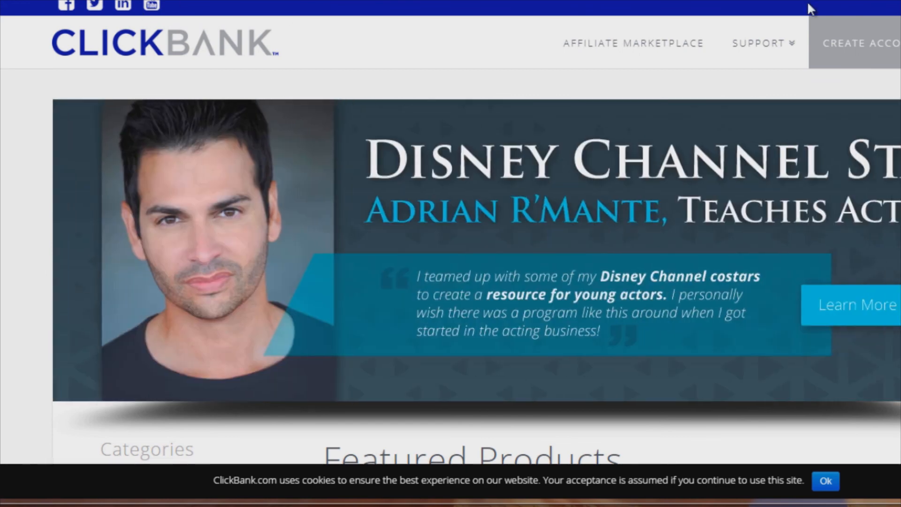
# - Open the Facebook Pixel Helper extension on clickbank.com and expand then collapse the first PageView event details
pyautogui.click(900, 0)
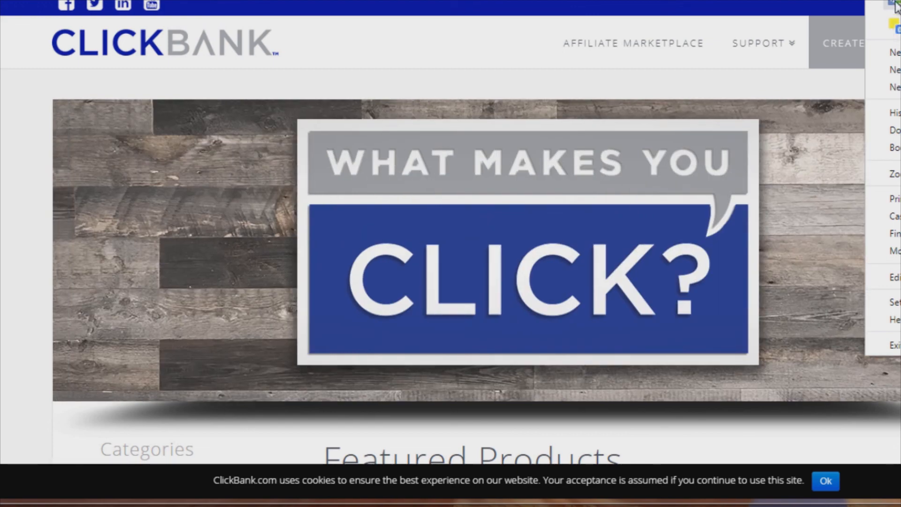
pyautogui.click(895, 6)
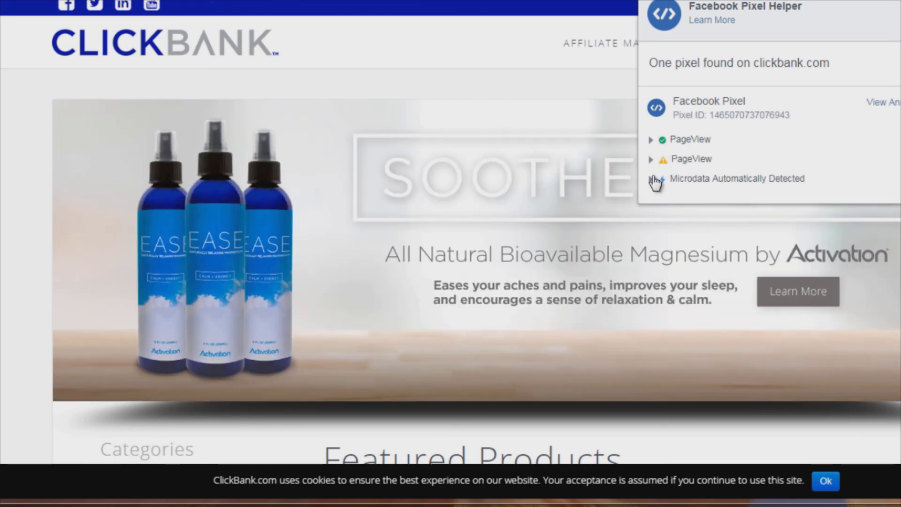
pyautogui.click(652, 141)
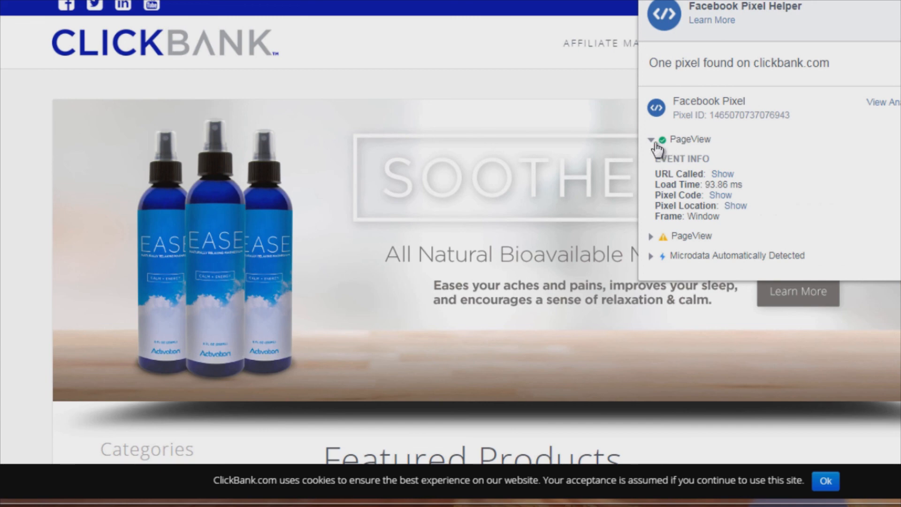
pyautogui.click(652, 141)
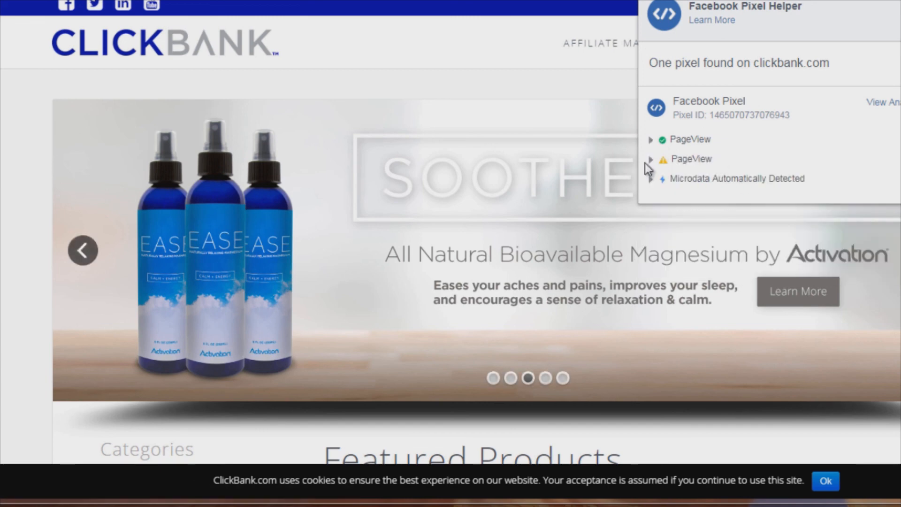